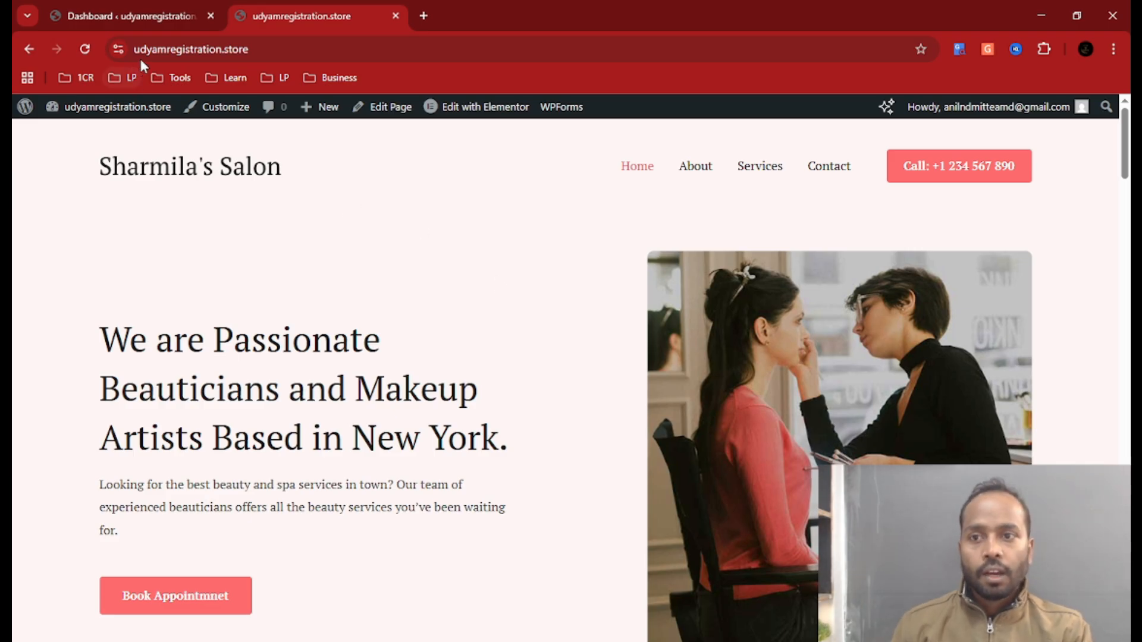
- Go to the site's WordPress dashboard and dismiss the WPForms form entries notice and the Popular Add-ons notice
left_click(343, 52)
left_click_drag(293, 48, 186, 55)
left_click(144, 22)
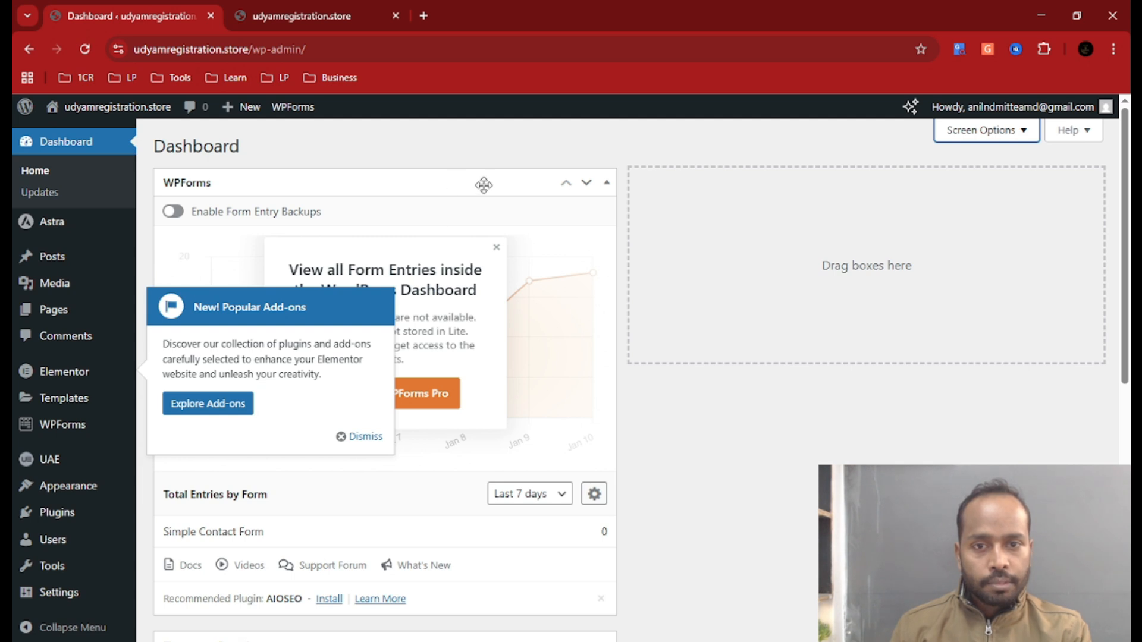
left_click(497, 248)
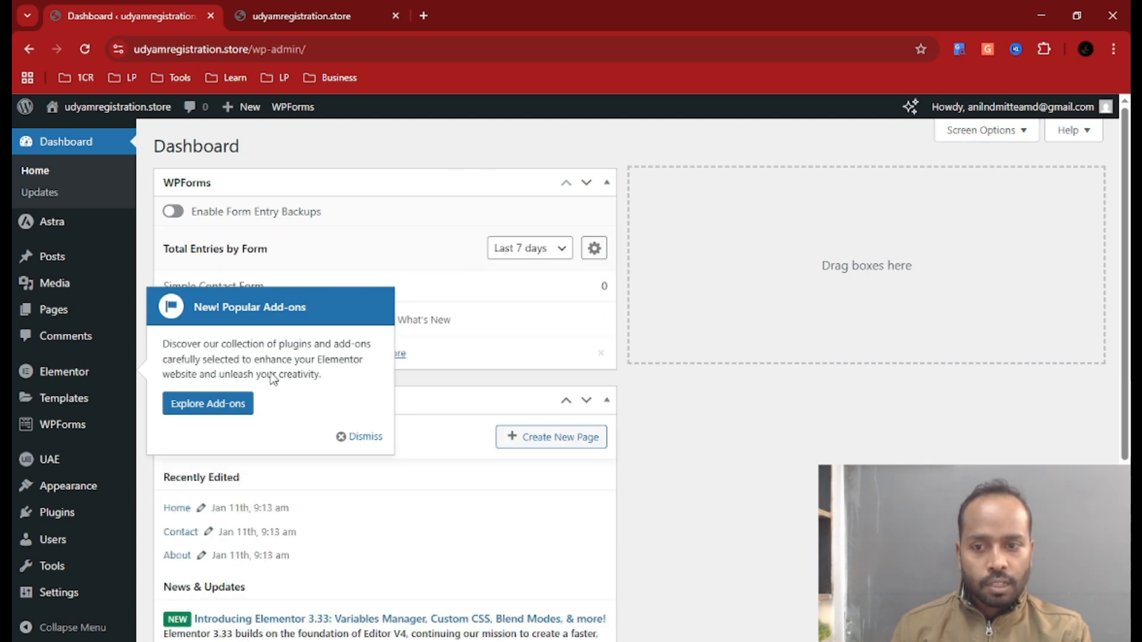
left_click(356, 437)
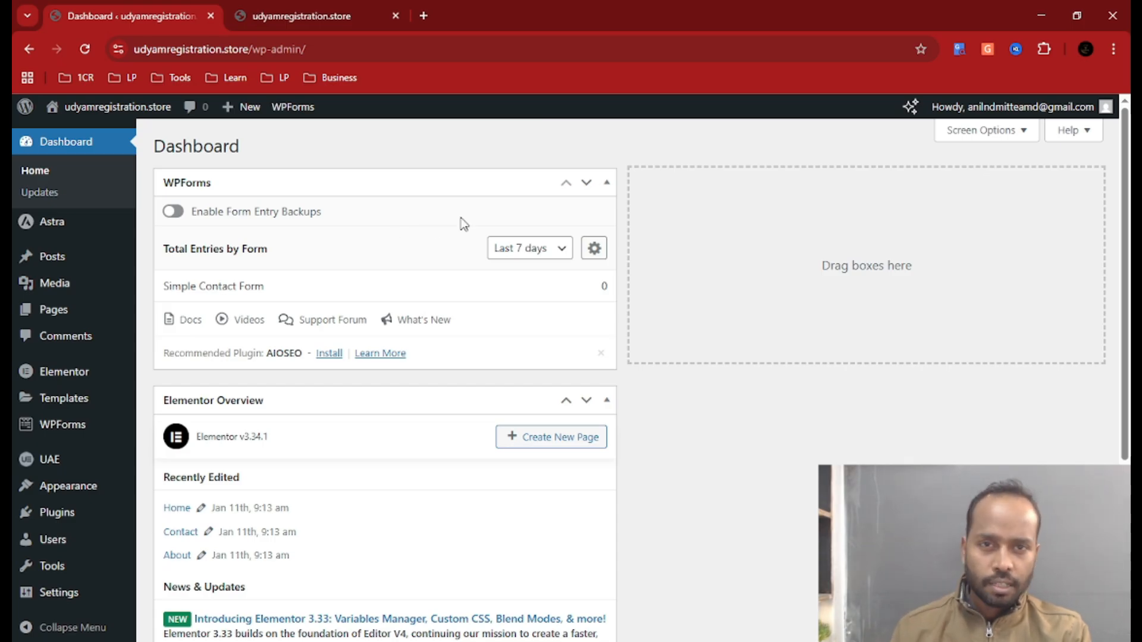
- Hide the WPForms and Elementor Overview boxes from the dashboard
left_click(1014, 132)
left_click(174, 215)
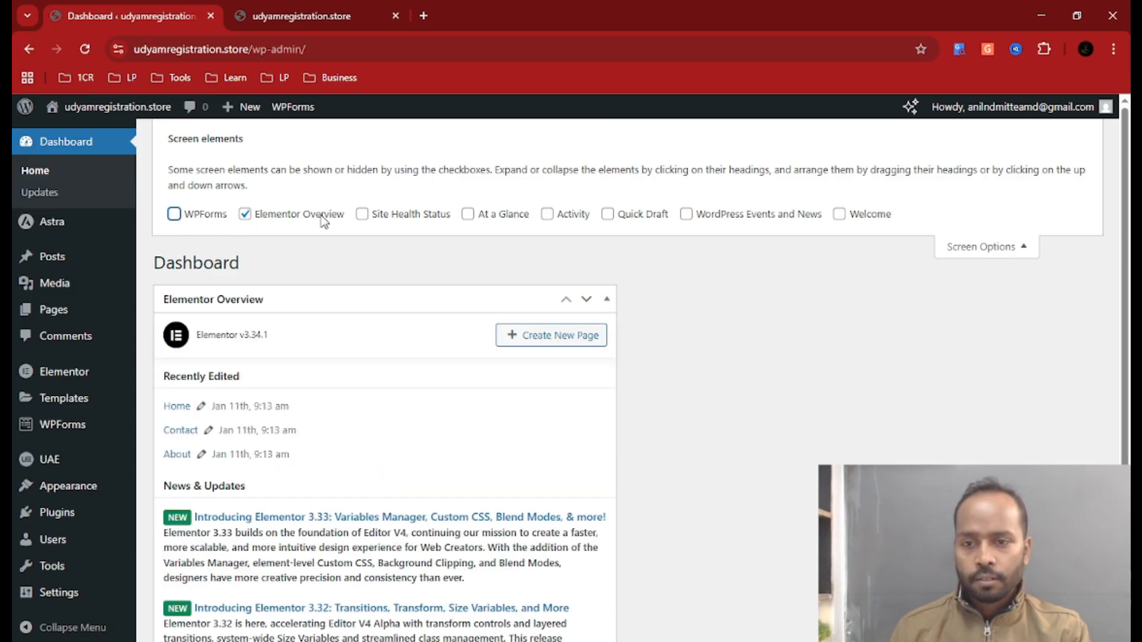
left_click(322, 218)
left_click(1029, 256)
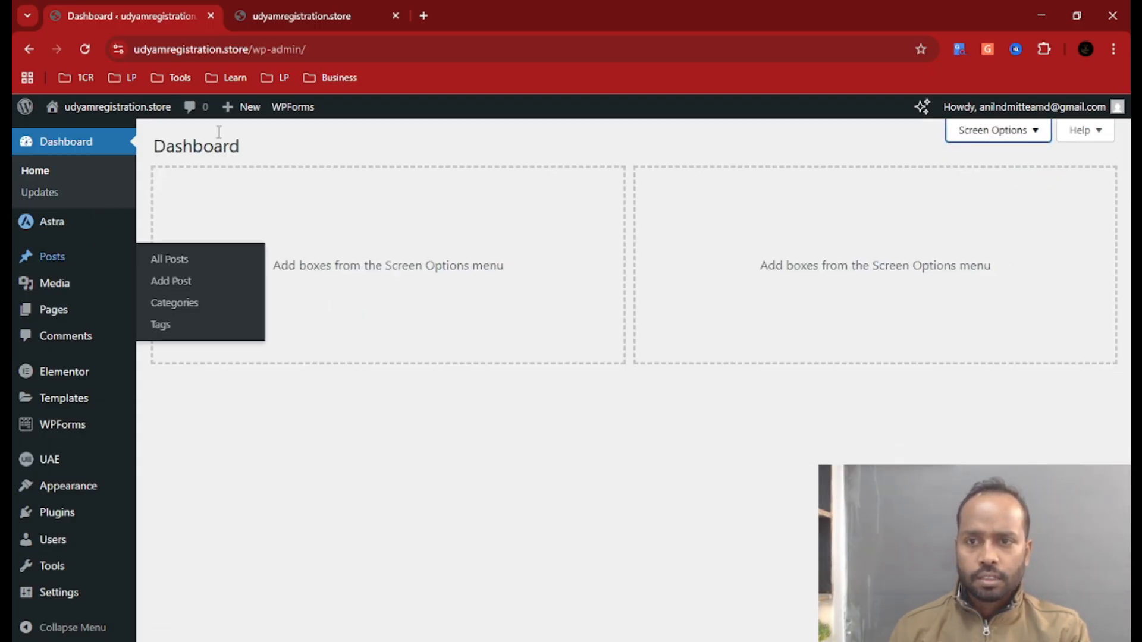
- Review the live home page's hero text, services and remaining template sections
left_click(303, 19)
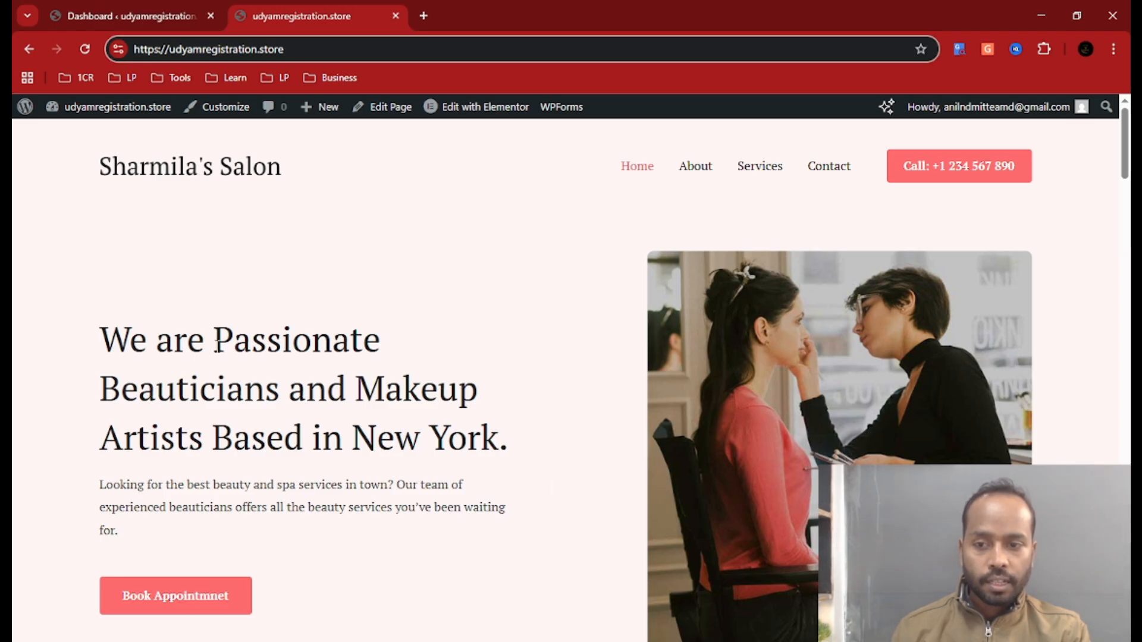
left_click_drag(102, 336, 530, 510)
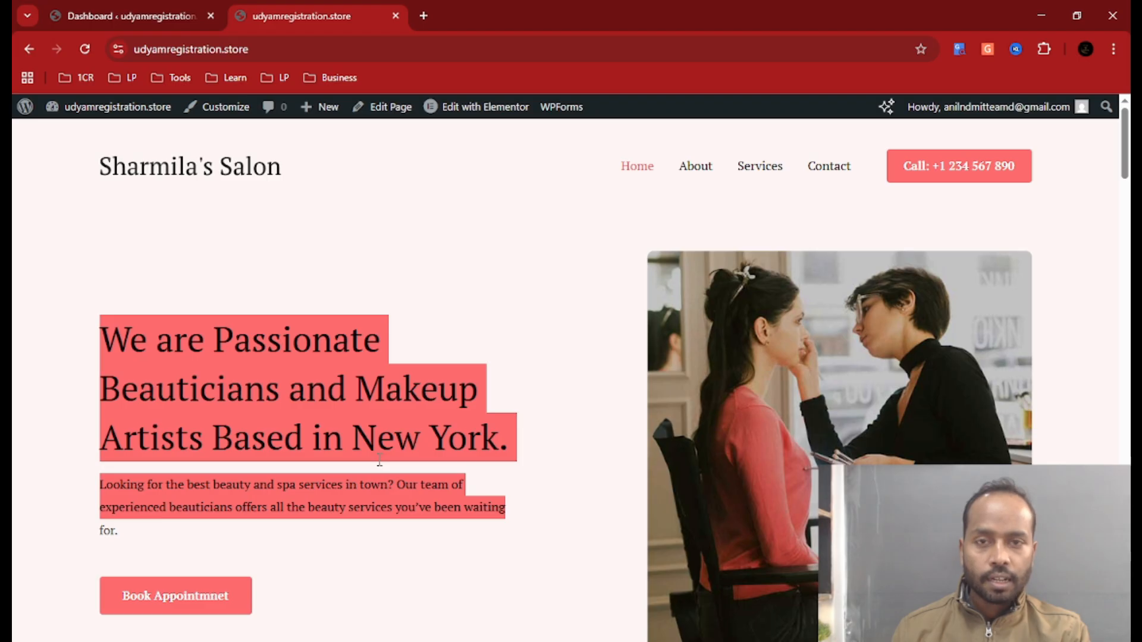
scroll(770, 430, "down", 10)
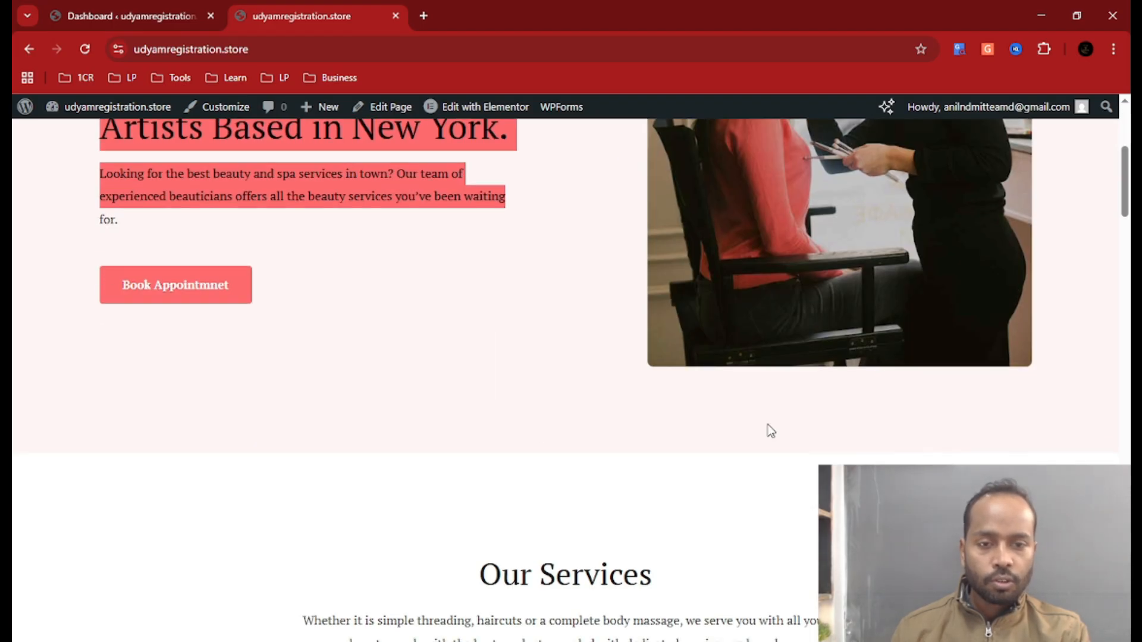
left_click_drag(483, 205, 696, 225)
left_click_drag(785, 256, 349, 256)
scroll(484, 357, "down", 10)
left_click_drag(587, 347, 697, 500)
scroll(740, 511, "down", 5)
scroll(744, 499, "up", 7)
scroll(743, 498, "up", 15)
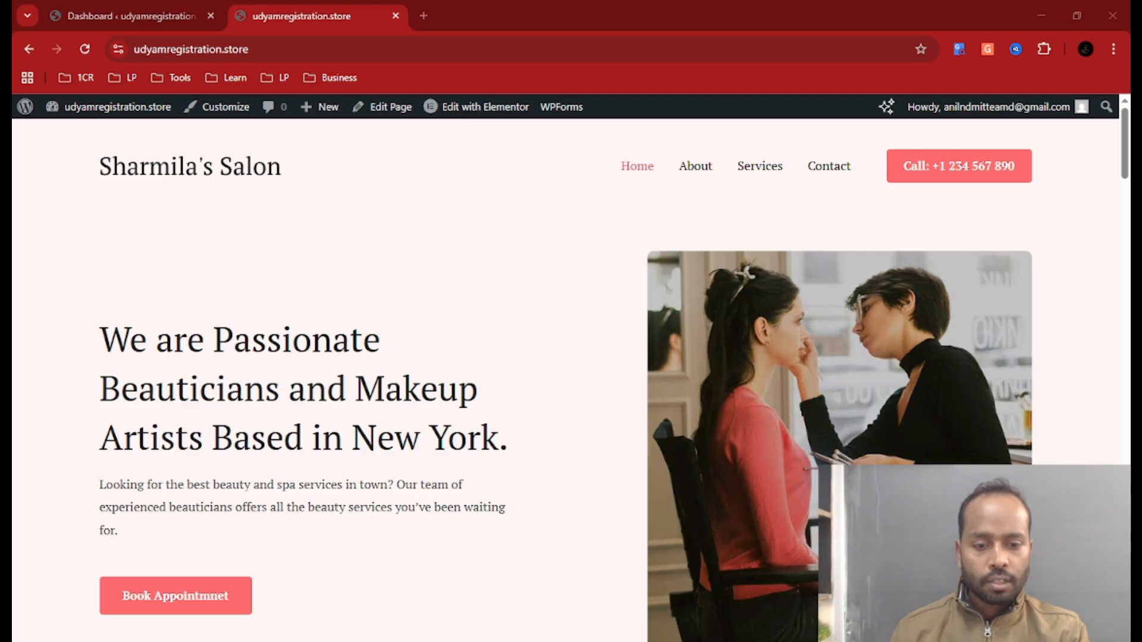
- Switch to the WEBSITE CONTENT document in Microsoft Word and review the Page 1: Home content from the beginning
key("alt+Tab")
scroll(804, 499, "up", 1)
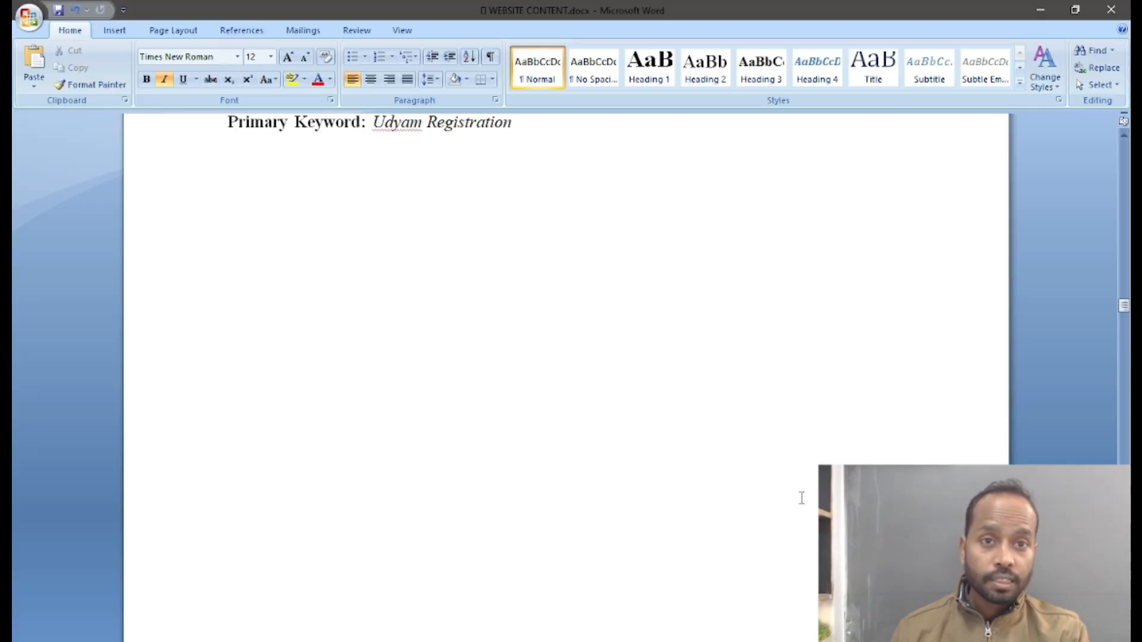
left_click_drag(1124, 309, 1126, 148)
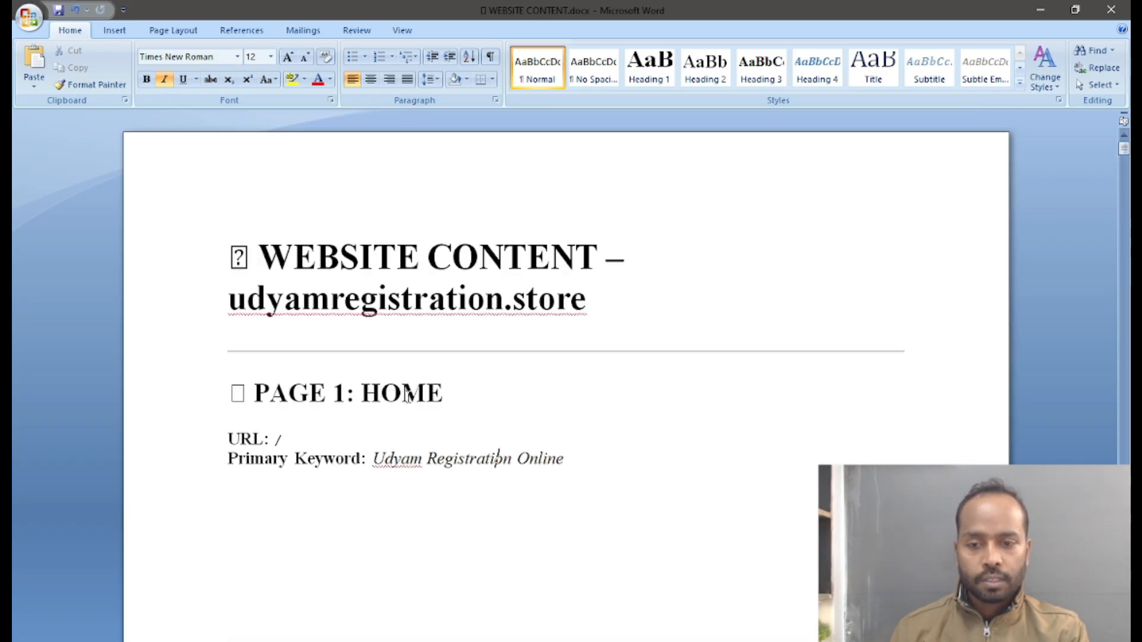
scroll(407, 395, "down", 15)
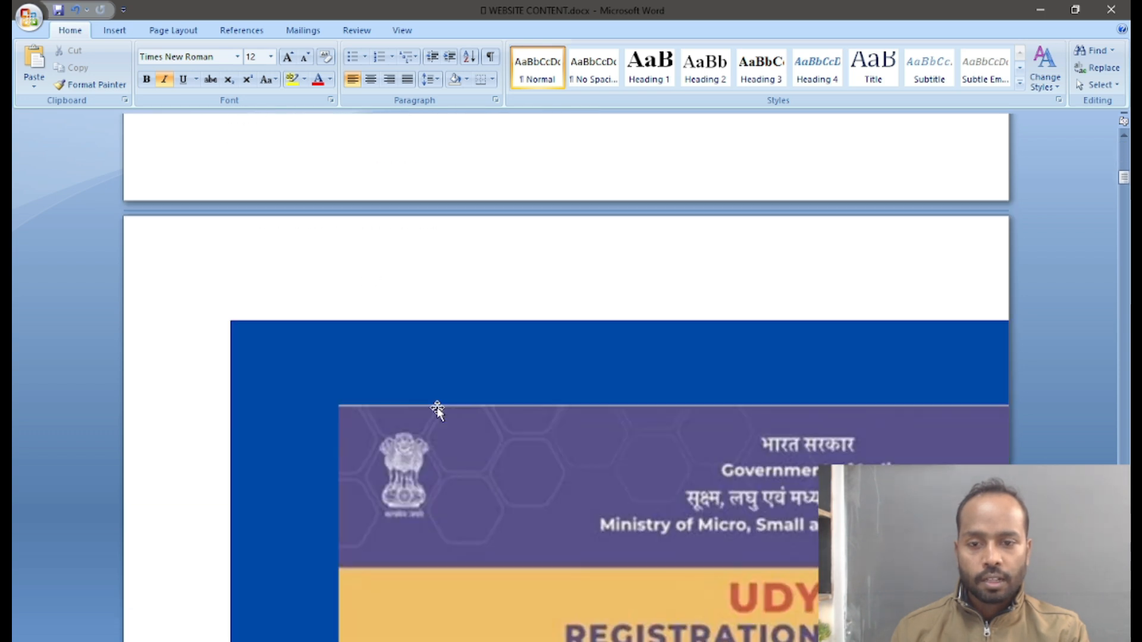
scroll(437, 410, "down", 20)
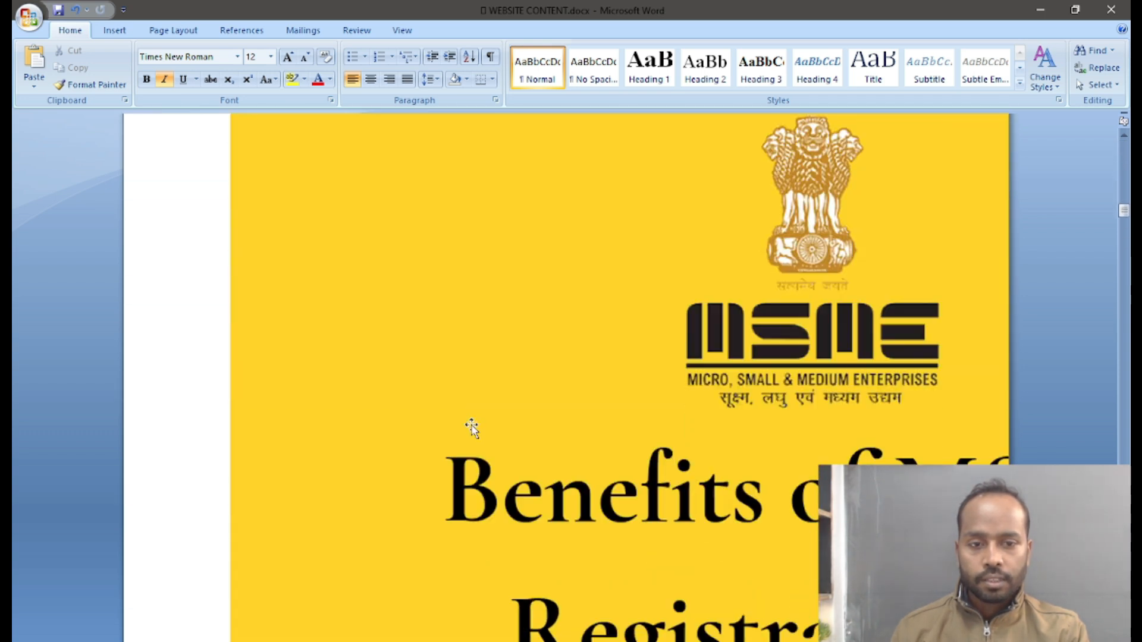
scroll(471, 427, "down", 20)
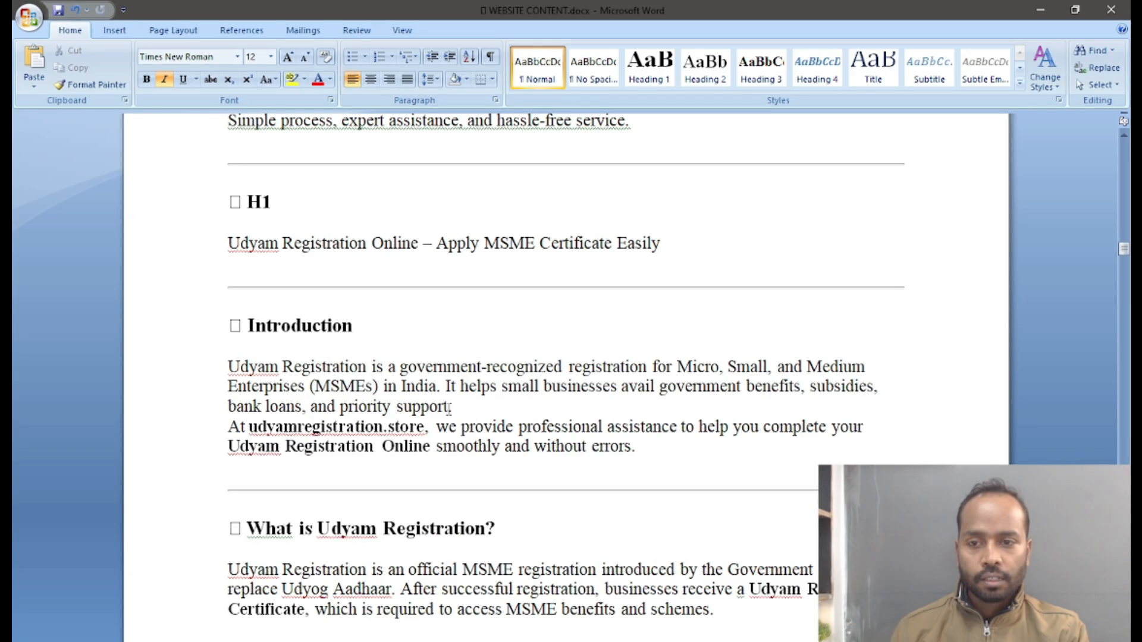
scroll(449, 407, "down", 5)
scroll(422, 415, "down", 13)
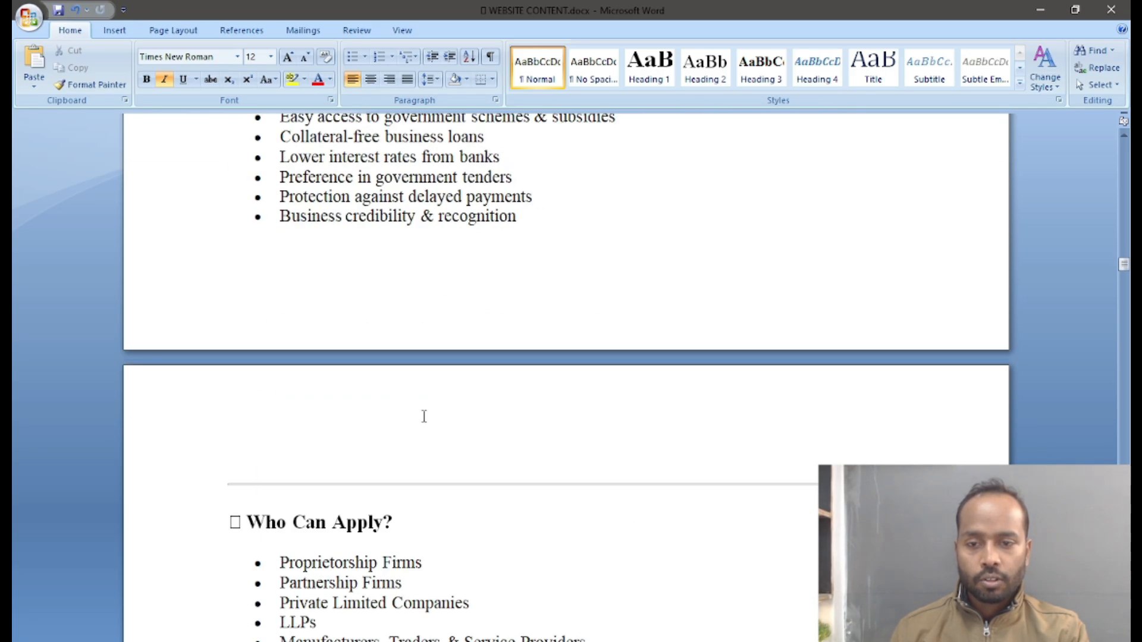
scroll(428, 433, "down", 12)
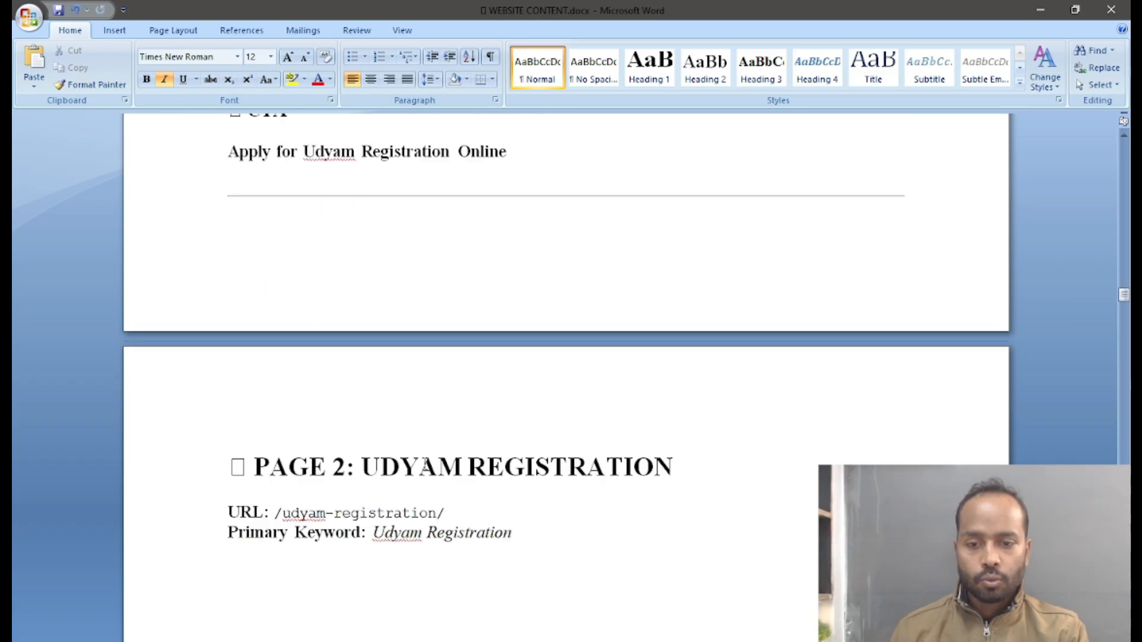
- Review the document's content for the Udyam Registration, MSME Certificate and Apply Now pages, ending back at the document's start
scroll(658, 459, "down", 3)
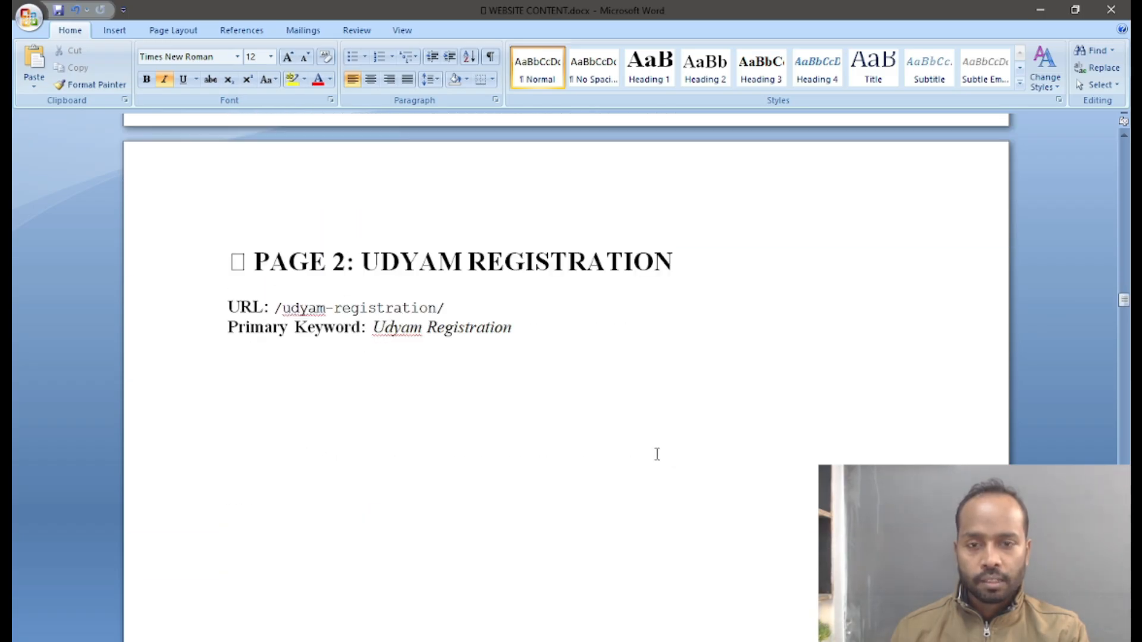
scroll(657, 453, "down", 17)
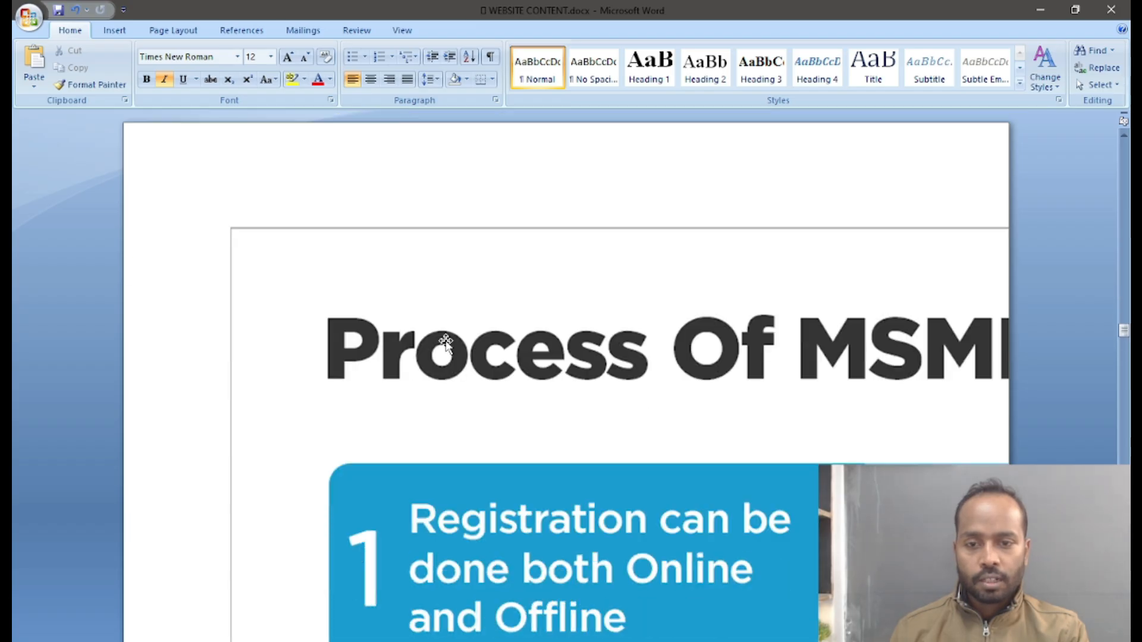
scroll(446, 342, "down", 15)
scroll(444, 363, "down", 13)
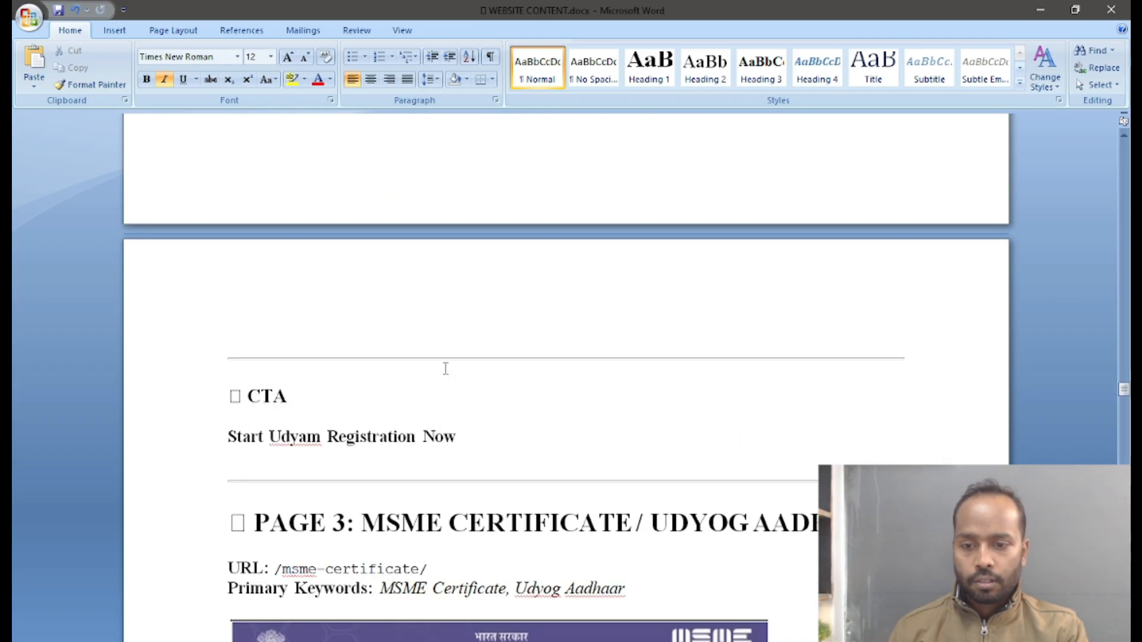
scroll(445, 368, "down", 3)
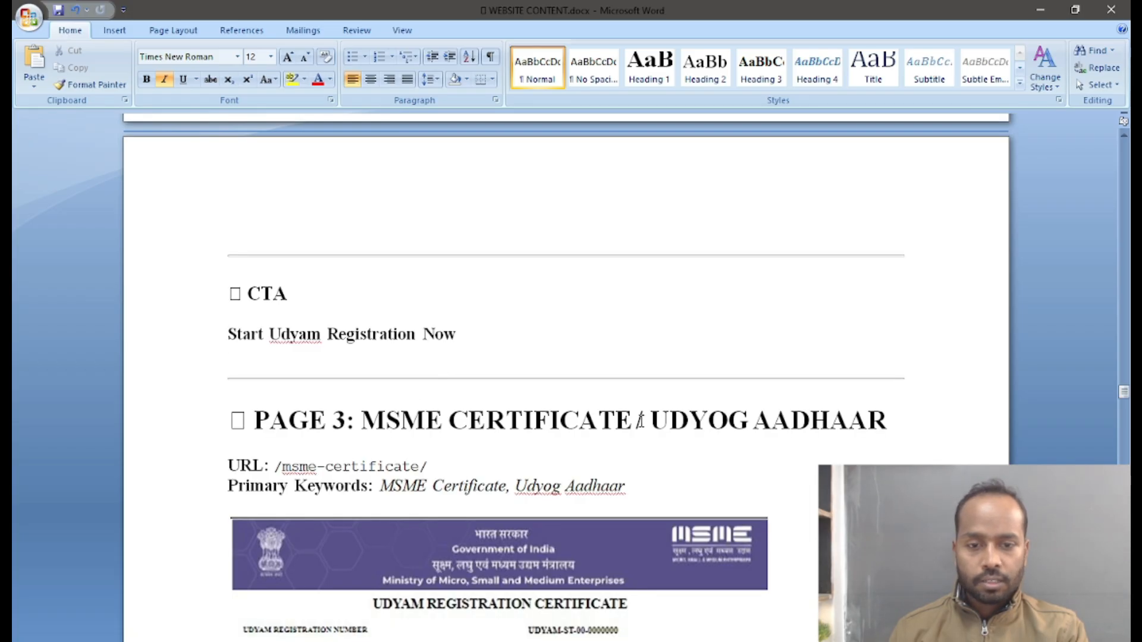
scroll(838, 421, "down", 20)
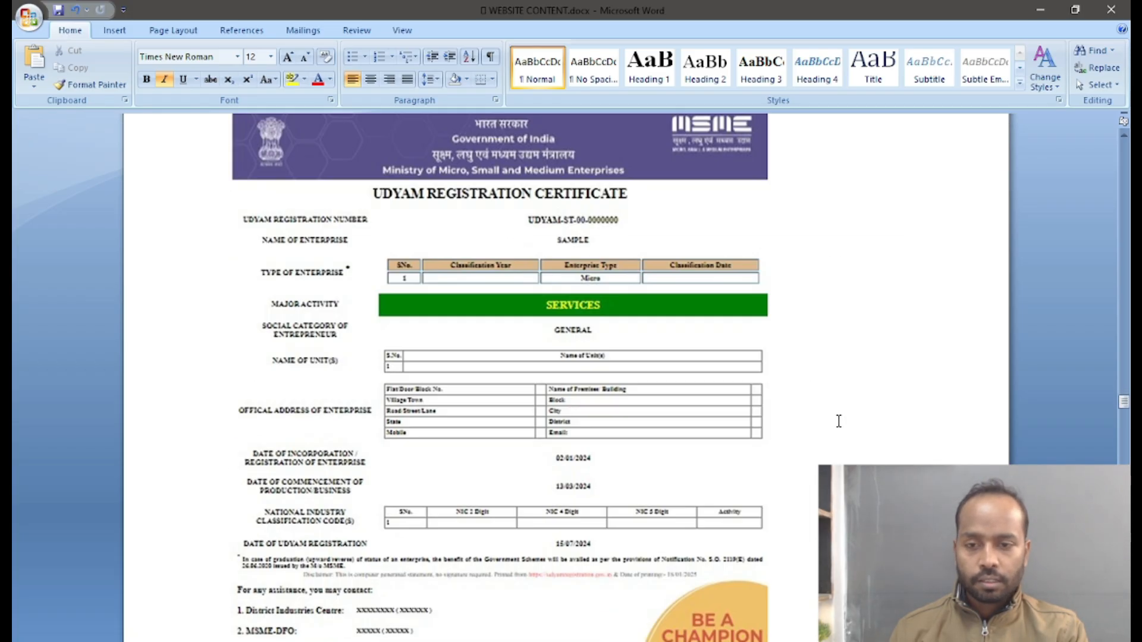
scroll(838, 421, "down", 20)
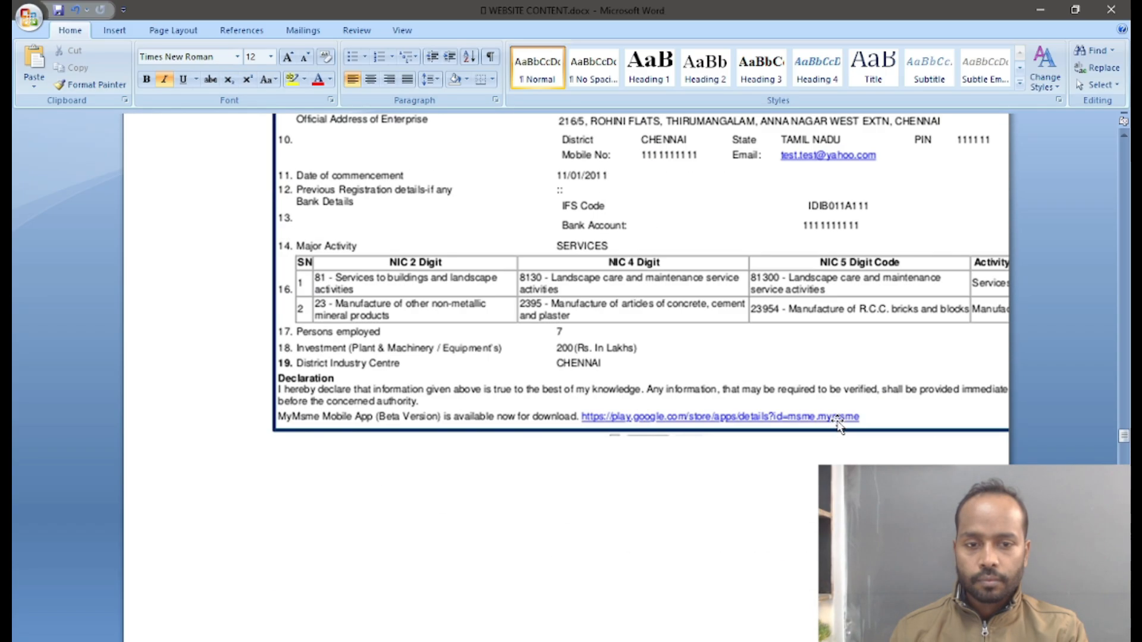
scroll(838, 421, "down", 20)
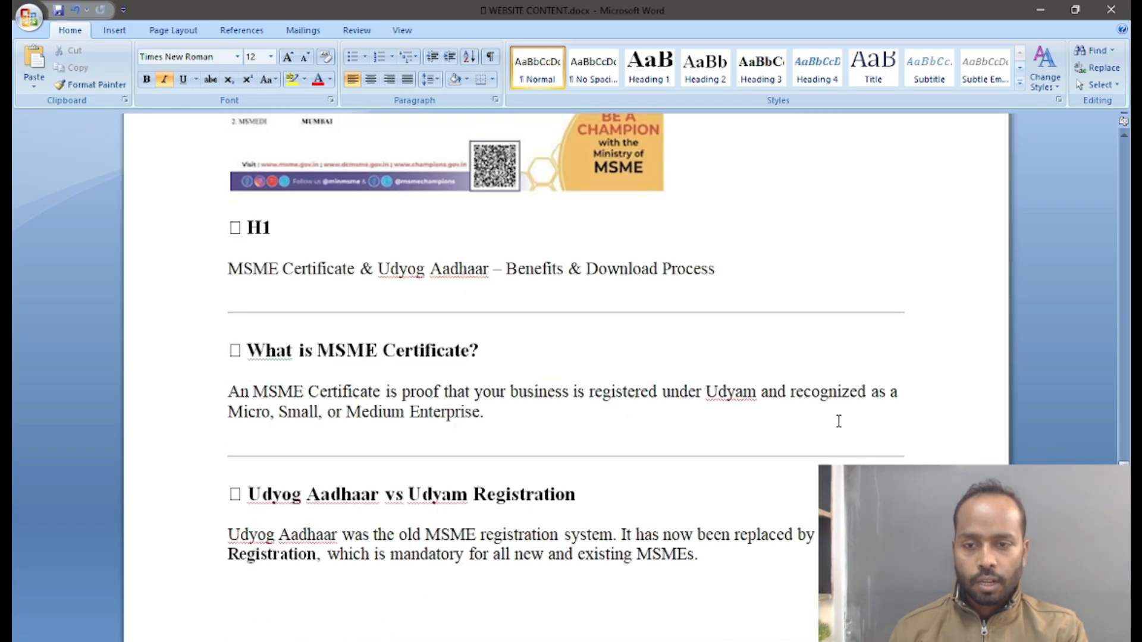
scroll(757, 435, "down", 10)
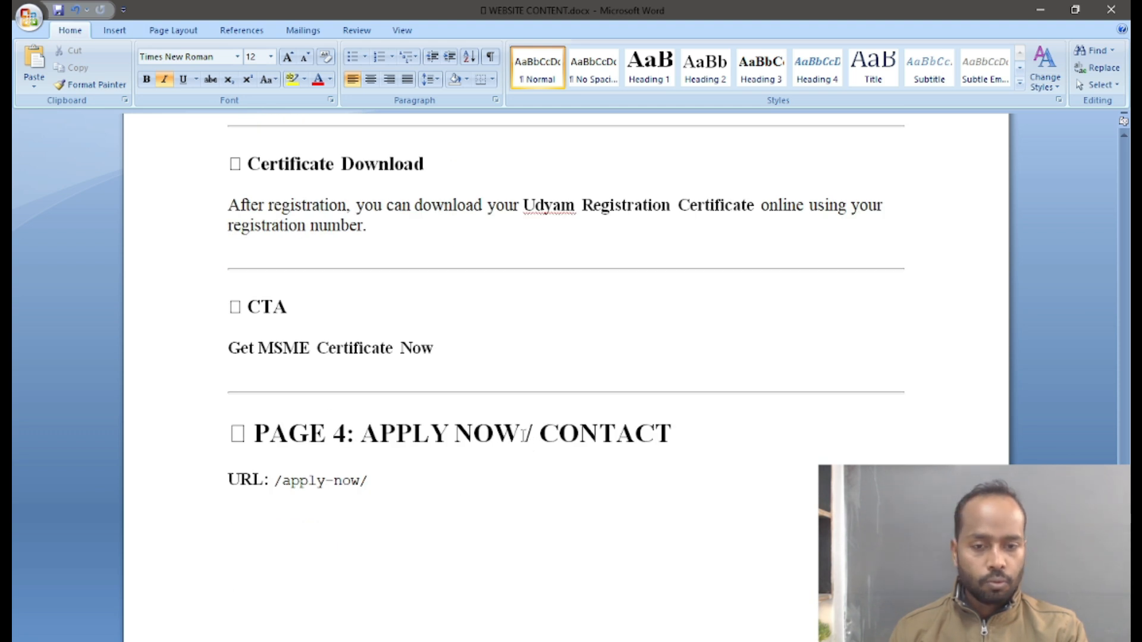
scroll(523, 436, "down", 10)
scroll(347, 361, "down", 6)
scroll(499, 344, "up", 20)
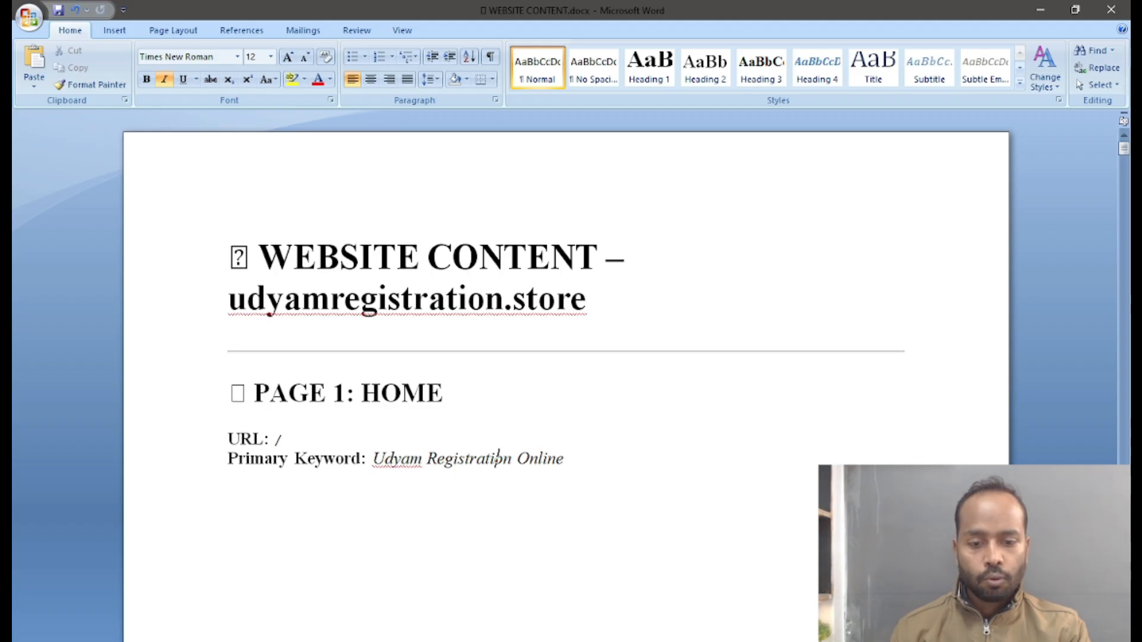
- Switch back to Chrome and open the list of all pages from the WordPress dashboard
key("alt+Tab")
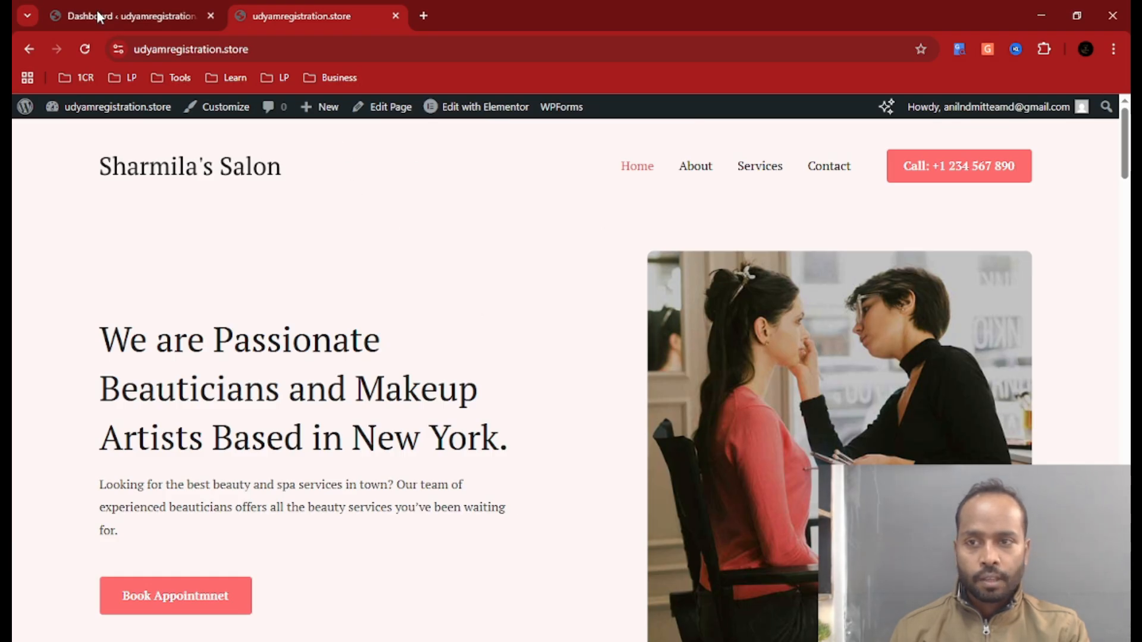
left_click(165, 22)
mouse_move(68, 293)
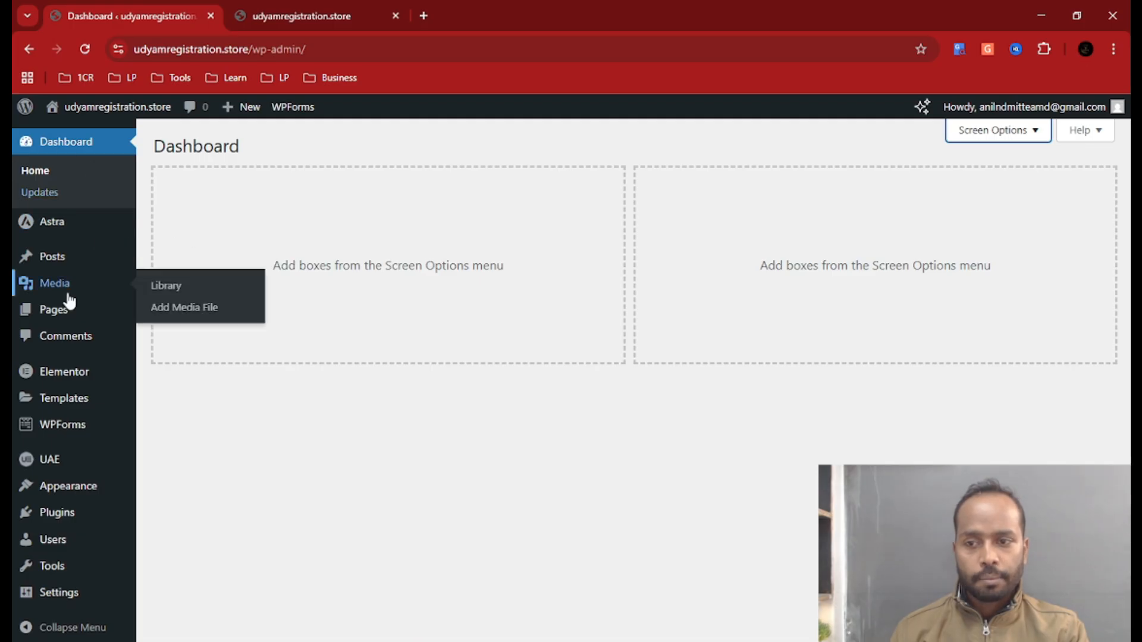
mouse_move(66, 265)
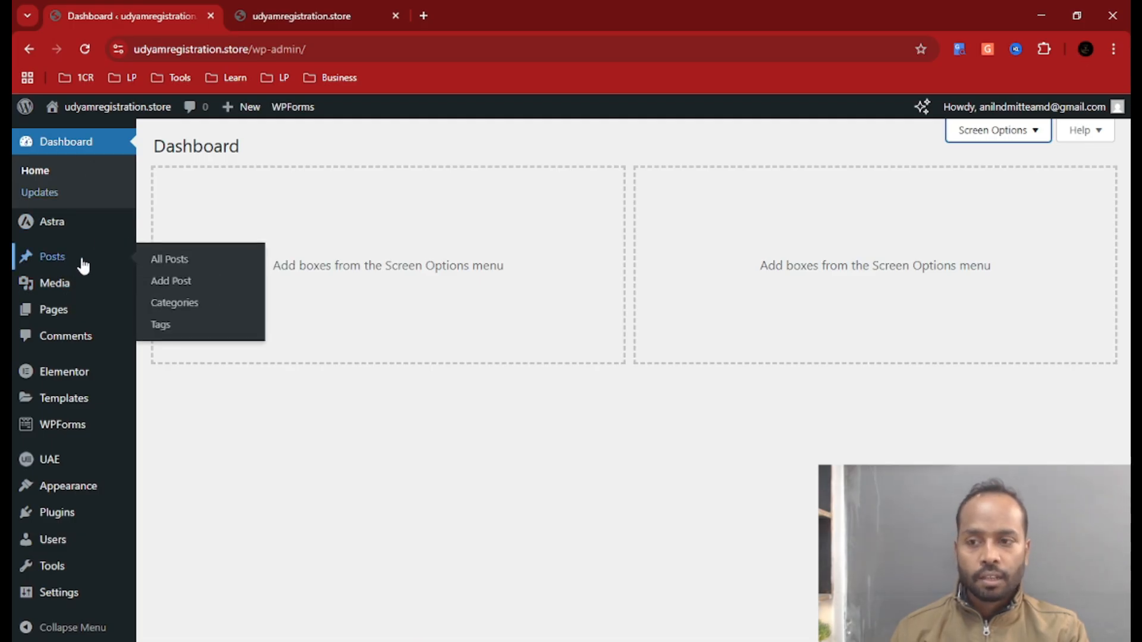
mouse_move(125, 316)
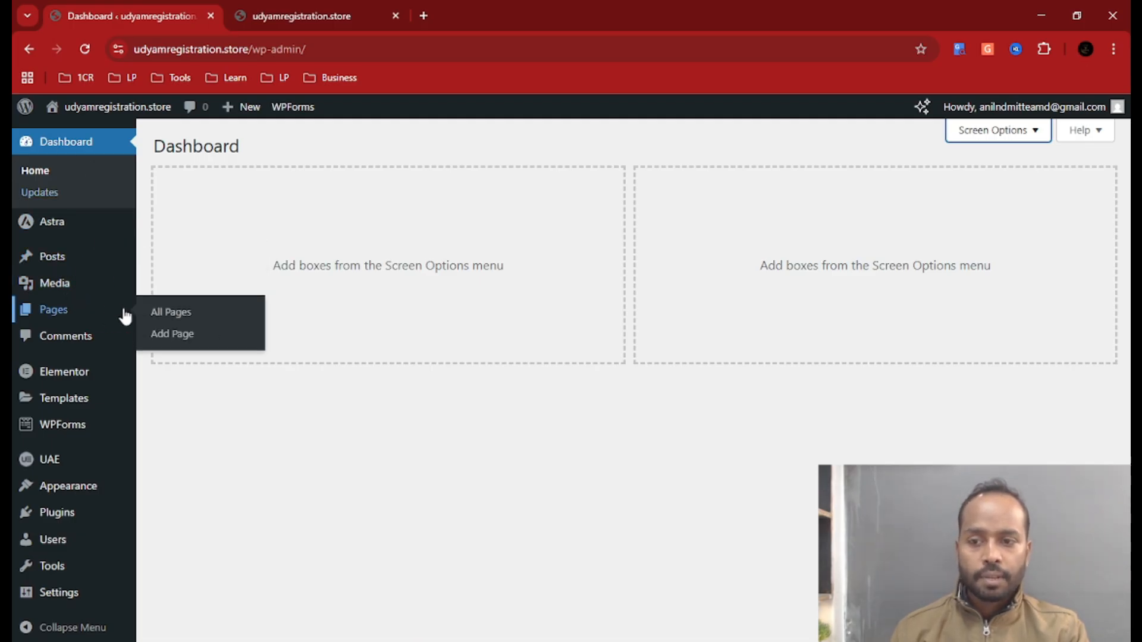
left_click(193, 316)
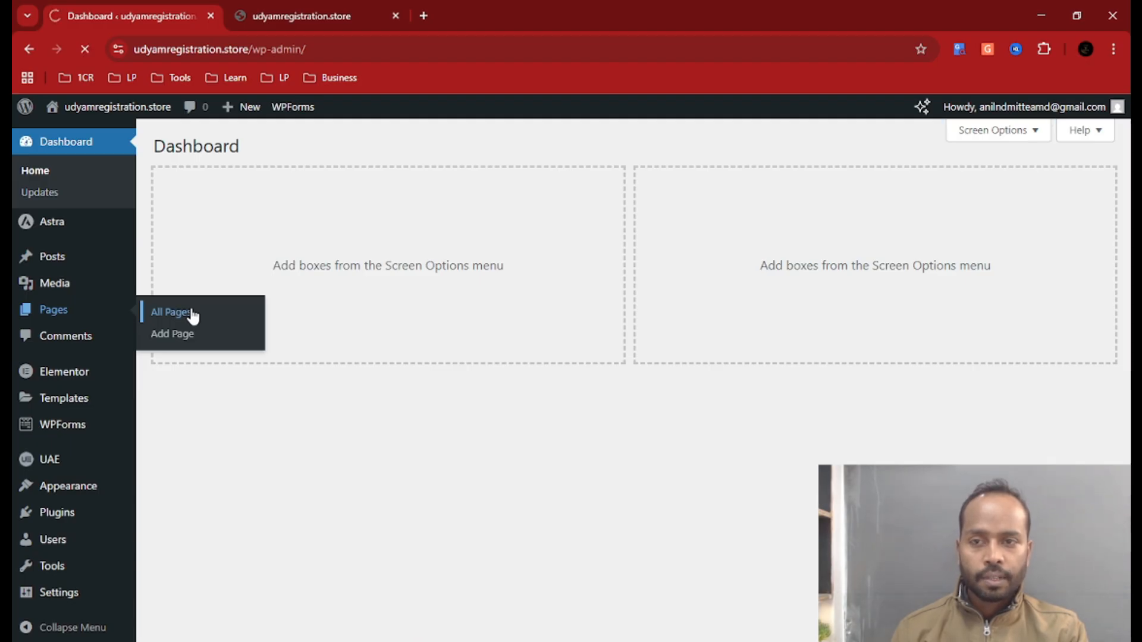
- Look through the live site's About, Services and Contact pages
left_click(301, 16)
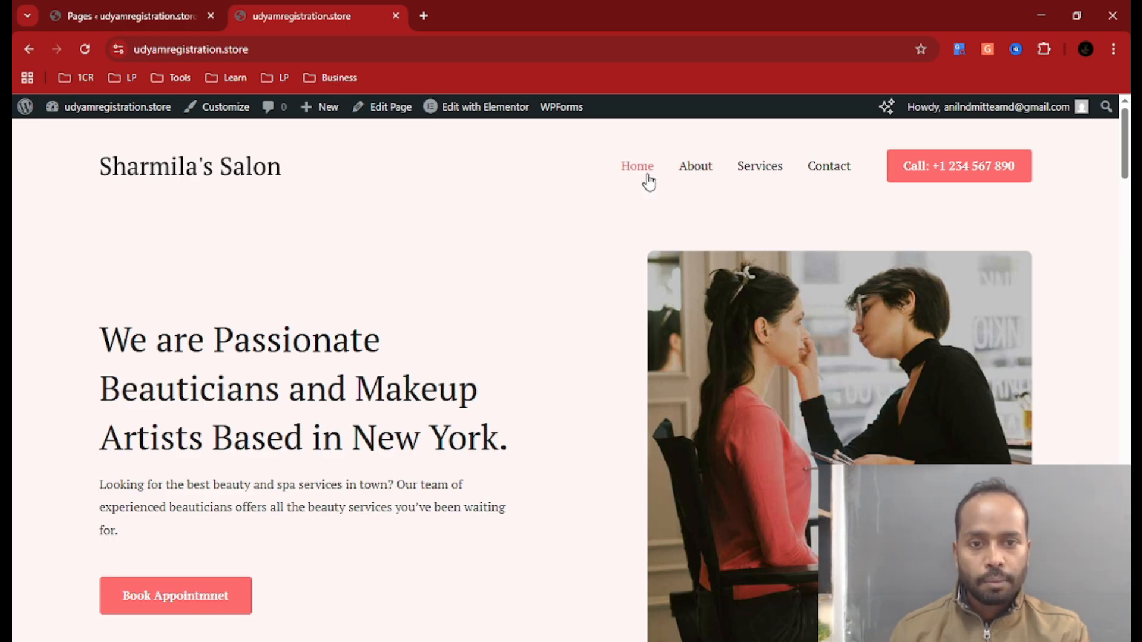
left_click(701, 168)
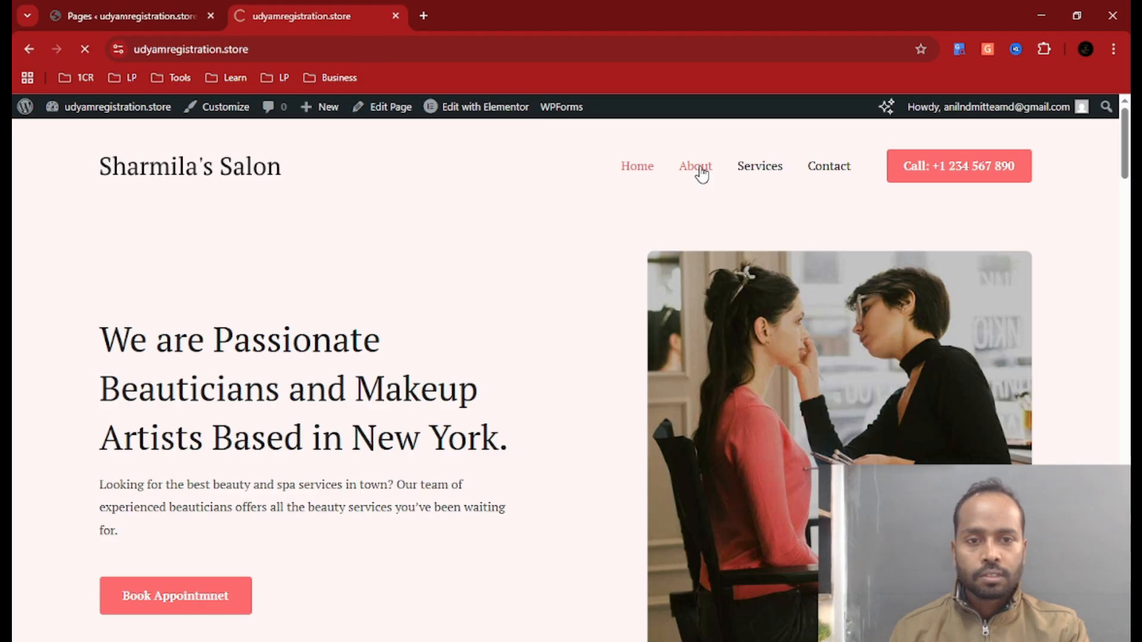
scroll(556, 324, "down", 12)
scroll(657, 323, "up", 12)
left_click(759, 175)
scroll(671, 321, "down", 15)
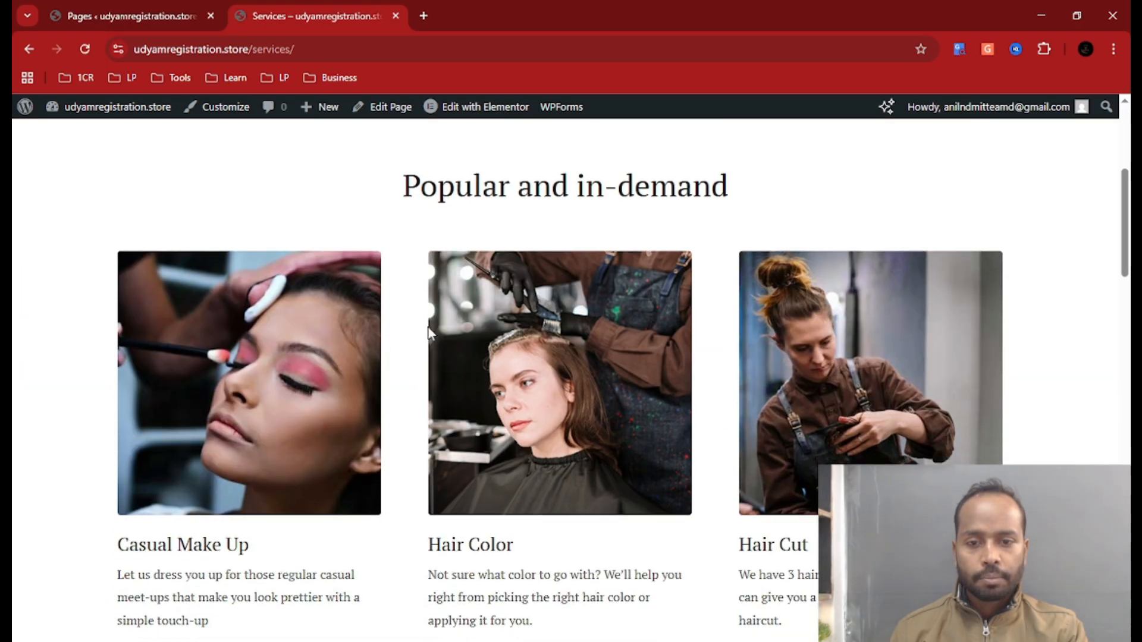
scroll(670, 321, "up", 15)
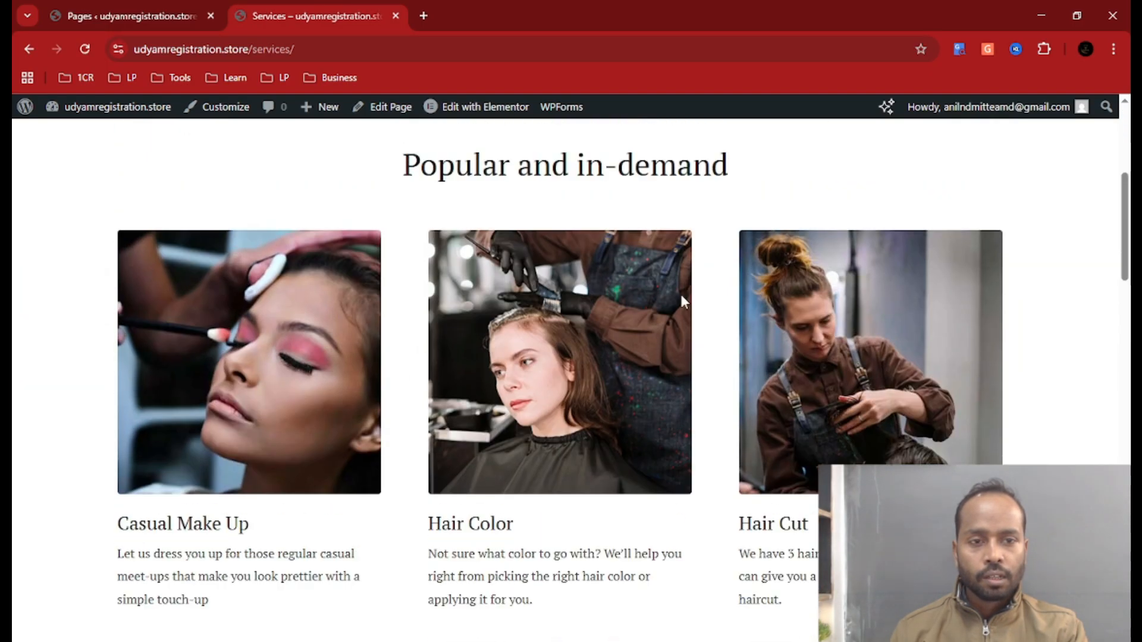
left_click(826, 177)
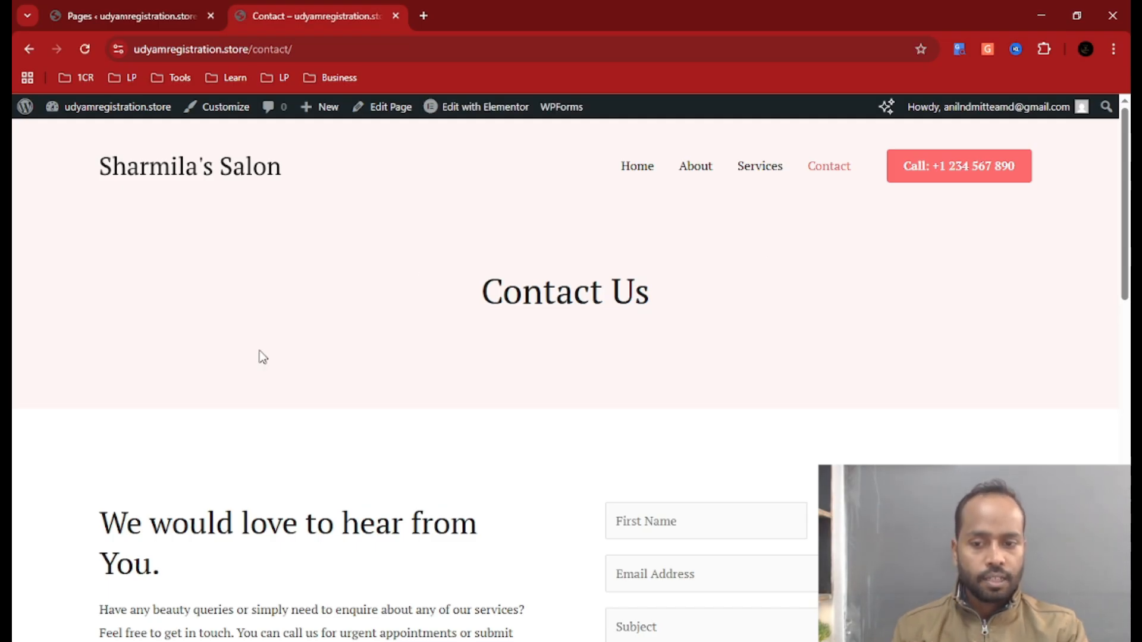
- Look through the live site's Contact and Home pages and return to the WordPress list of all pages
scroll(538, 464, "down", 7)
scroll(537, 464, "up", 7)
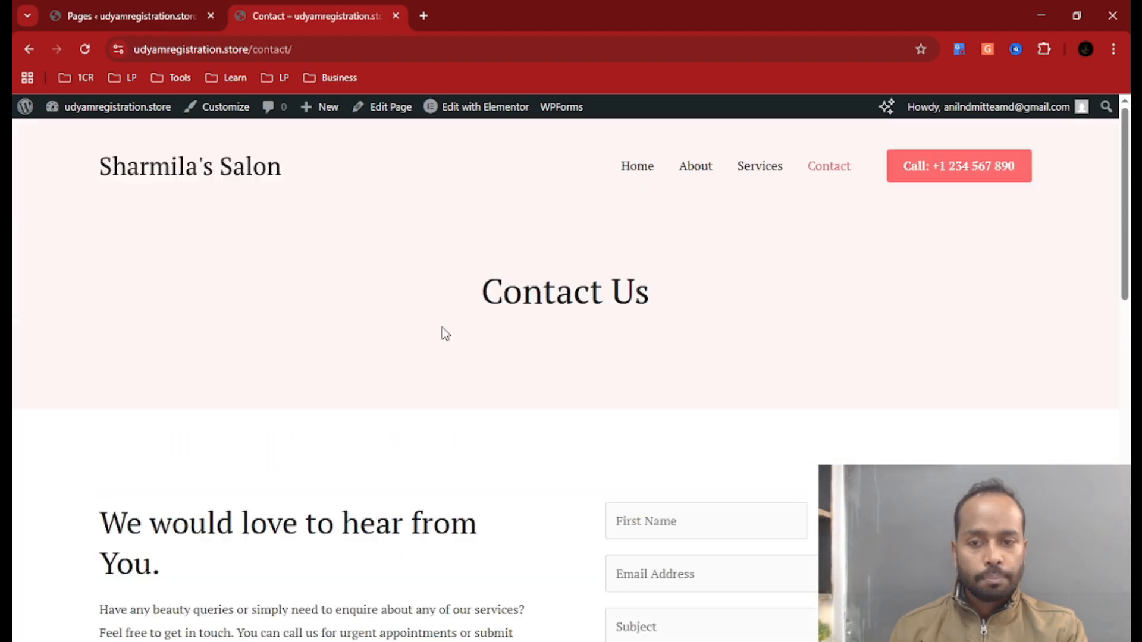
left_click(627, 167)
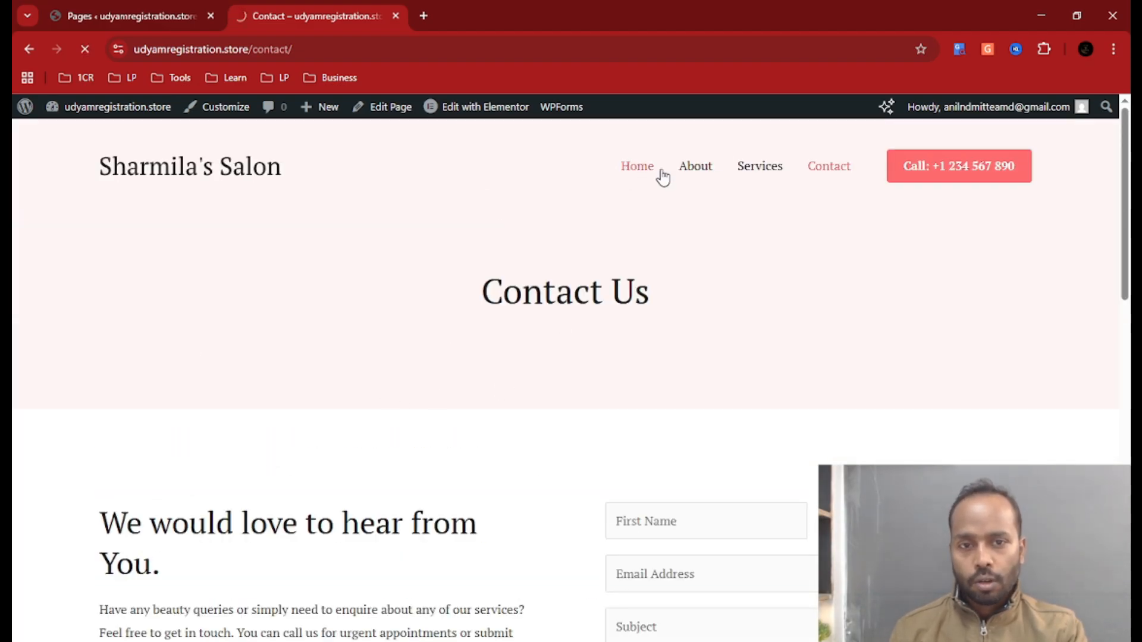
scroll(618, 335, "down", 6)
scroll(618, 334, "down", 13)
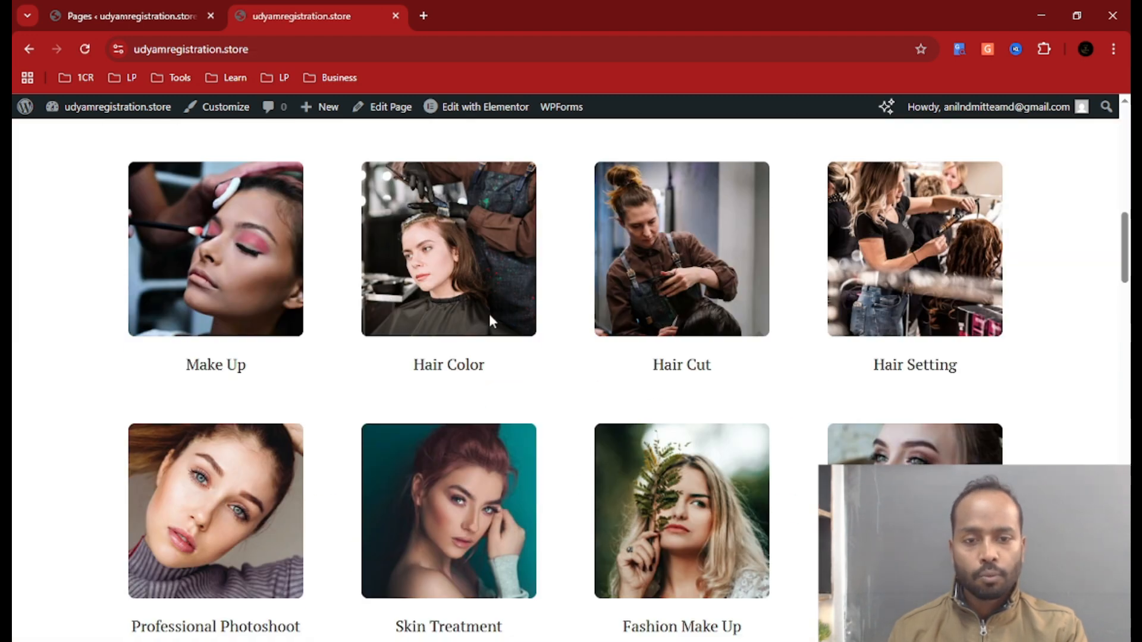
scroll(1037, 341, "up", 14)
scroll(181, 144, "up", 5)
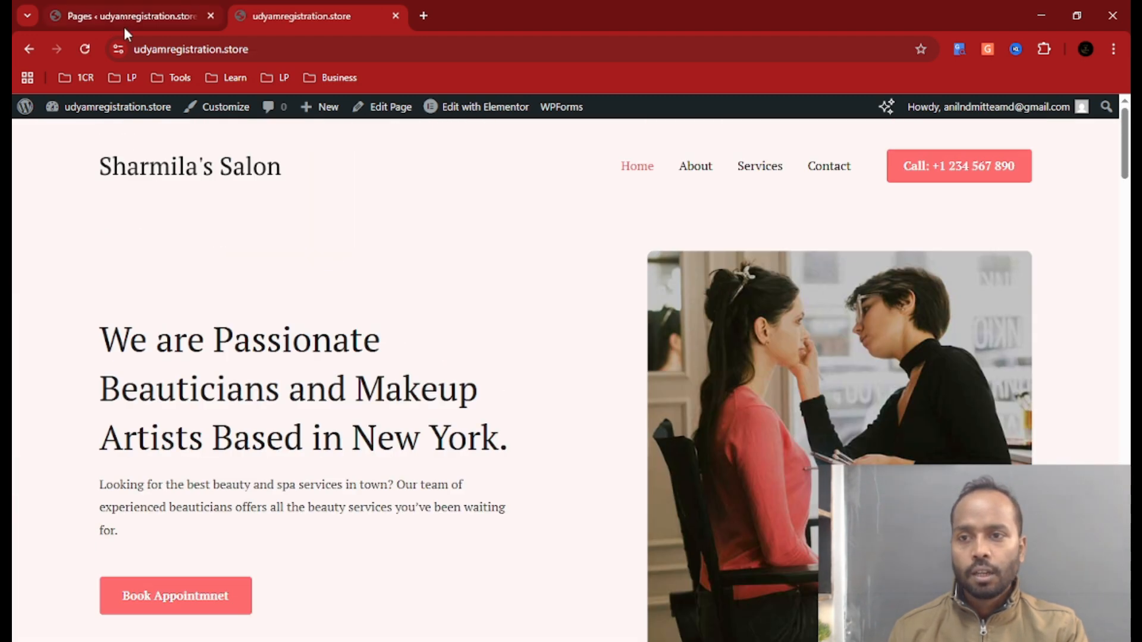
left_click(131, 17)
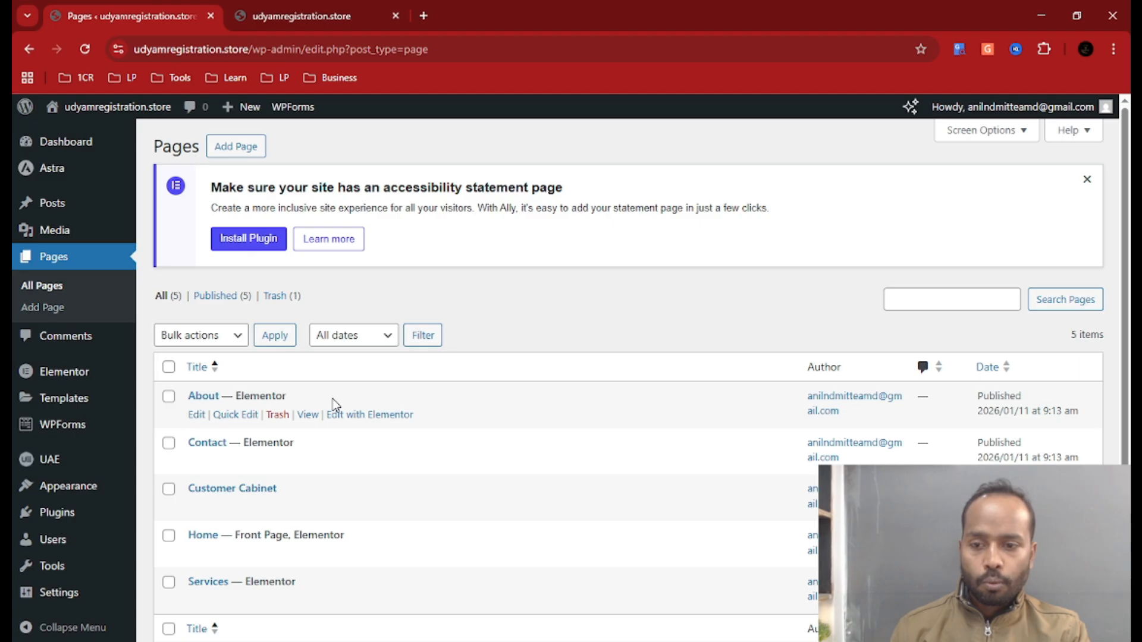
scroll(334, 403, "down", 1)
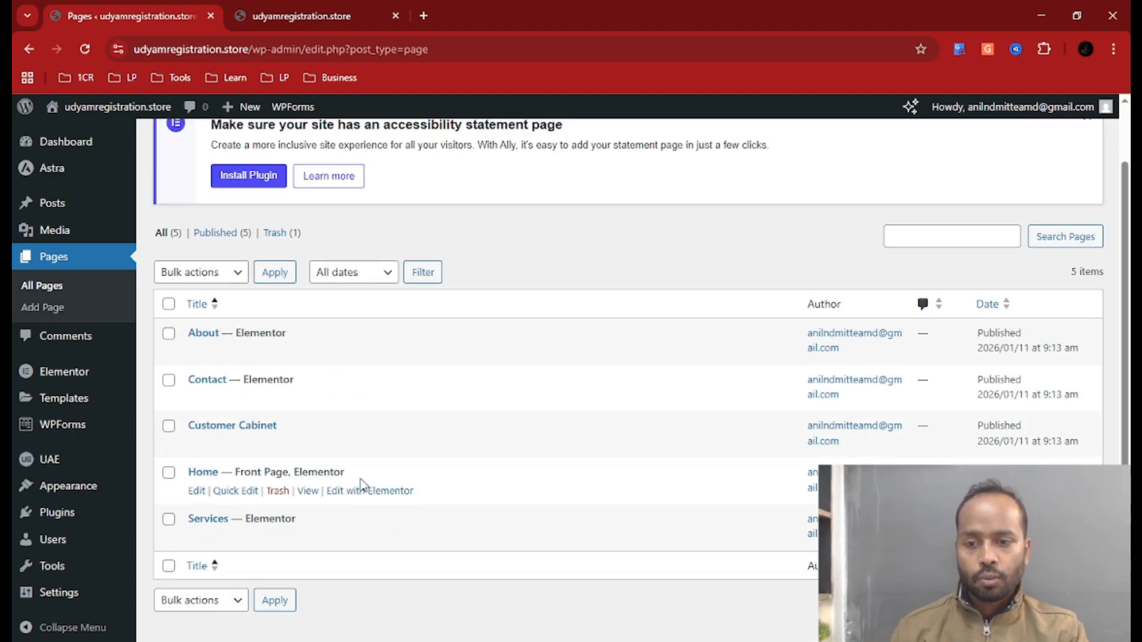
left_click(169, 334)
left_click(168, 382)
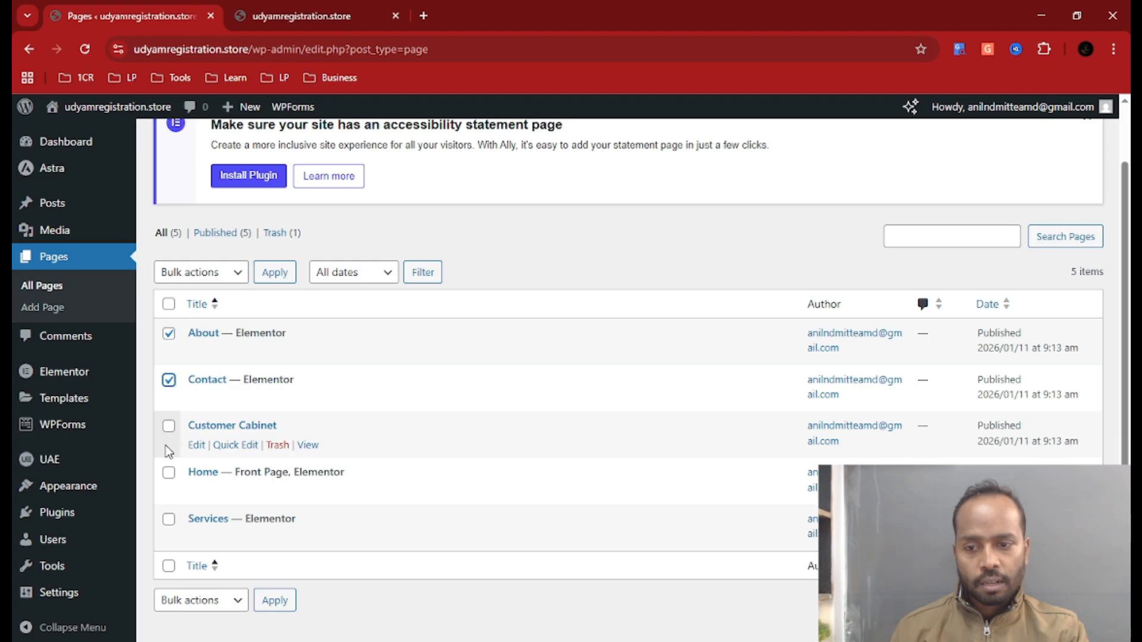
left_click(169, 473)
left_click(168, 519)
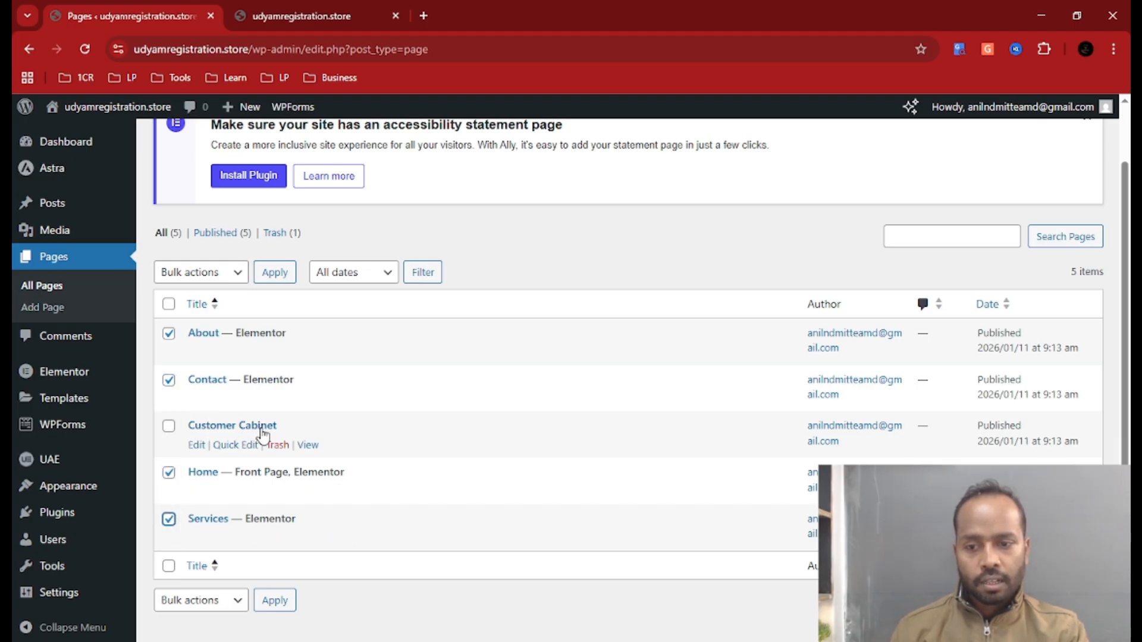
left_click(274, 18)
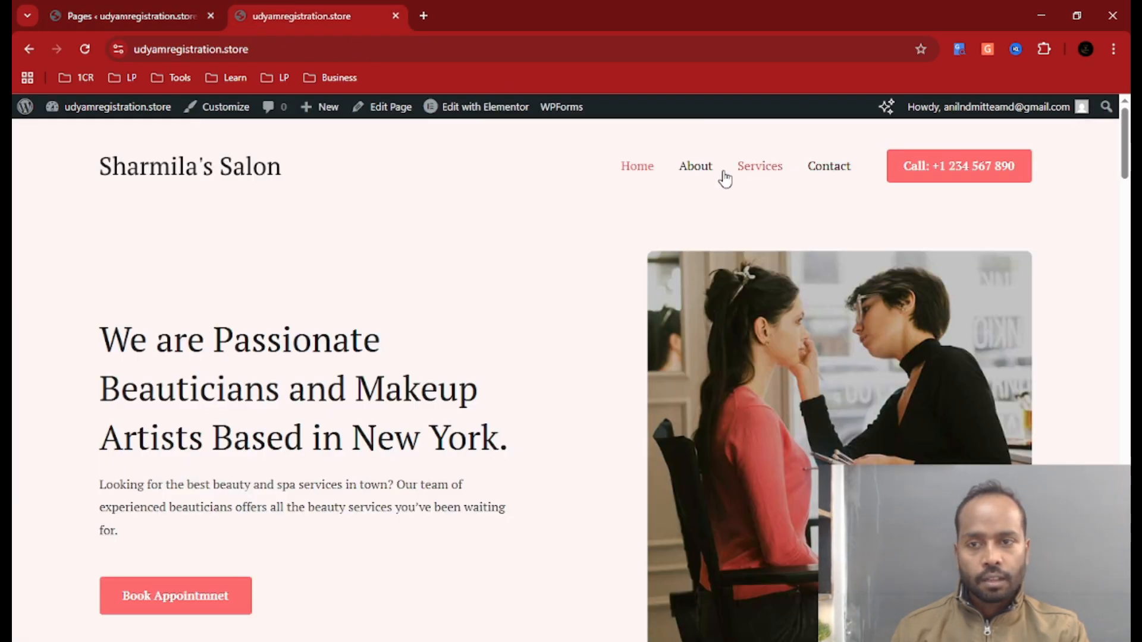
left_click(127, 12)
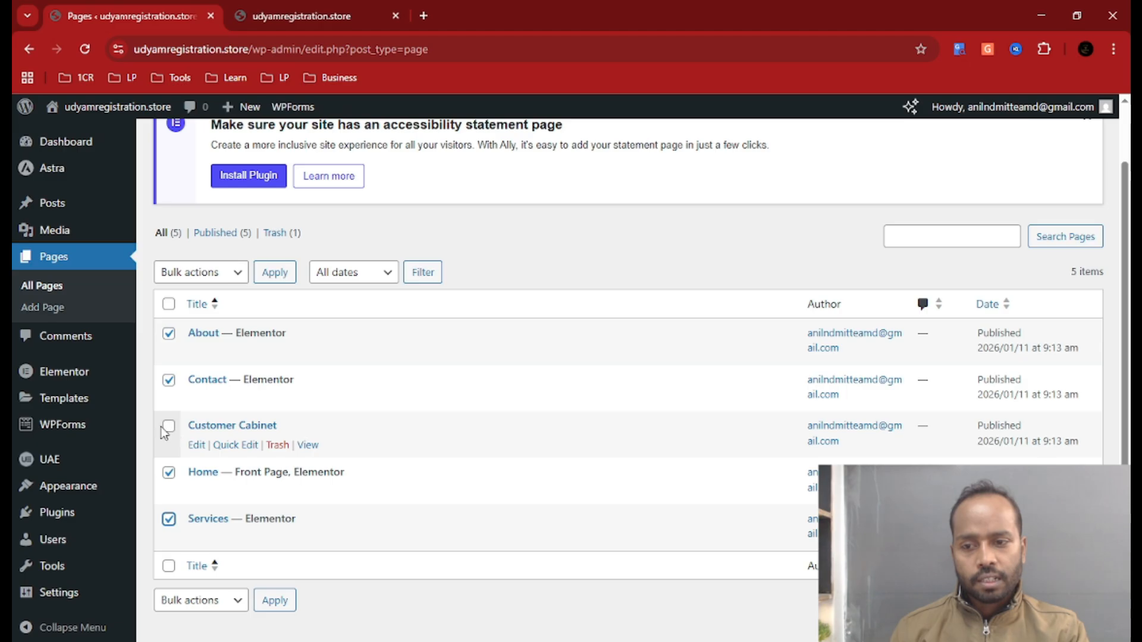
left_click(169, 333)
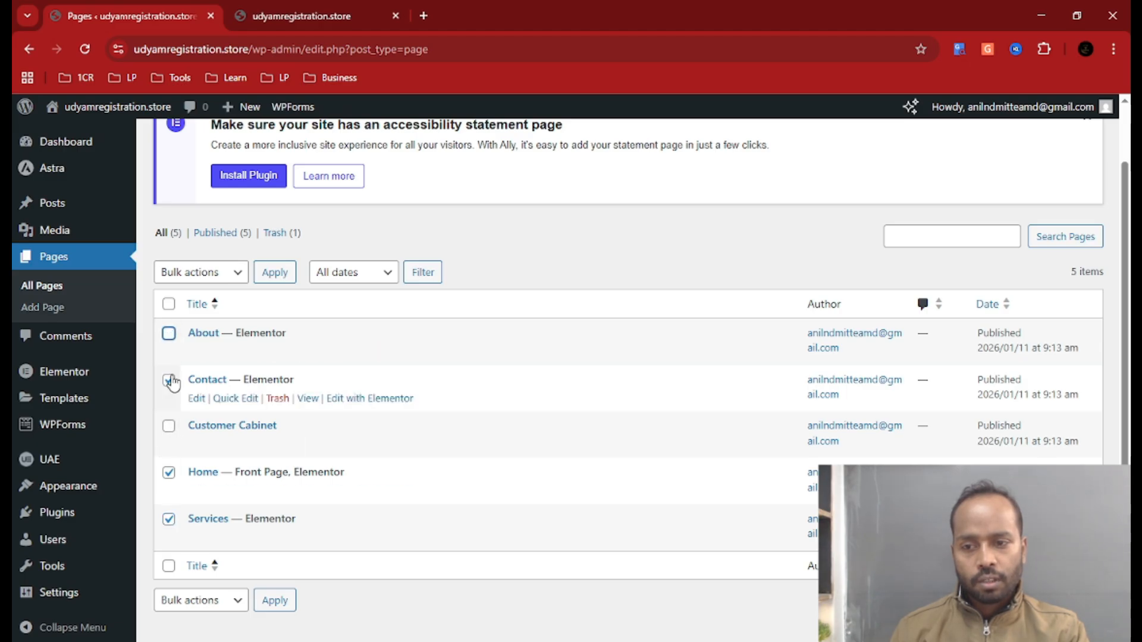
left_click(169, 380)
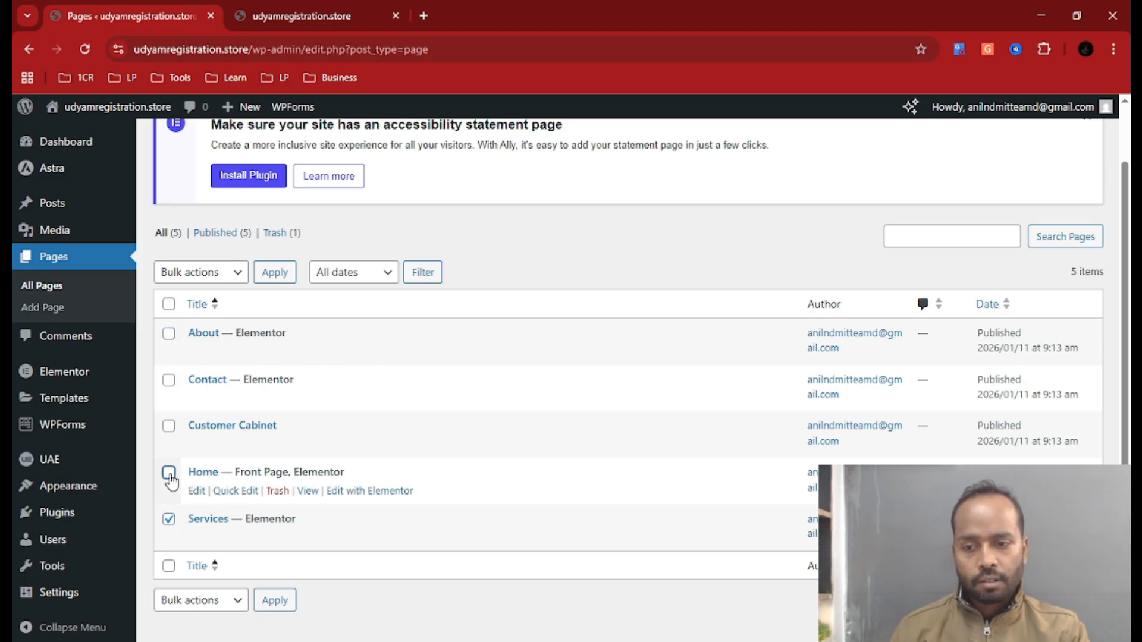
left_click(169, 519)
- Move the Customer Cabinet page to the Trash
left_click(168, 426)
left_click(277, 445)
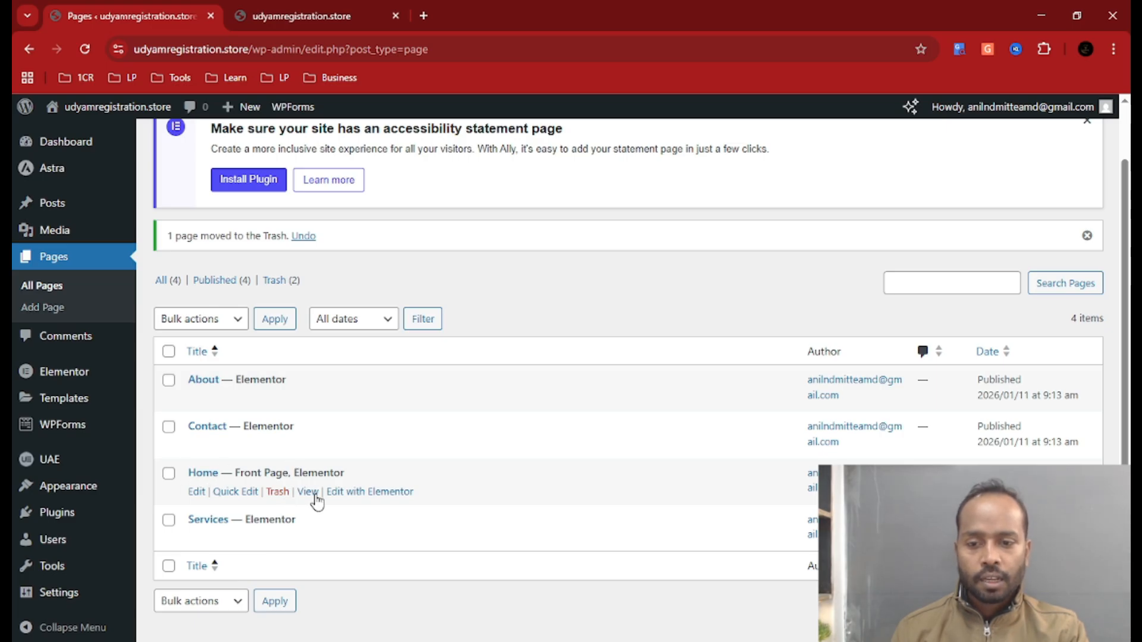
- Open the Home page in the Elementor editor, dismiss the introductory notices and close the Structure window
left_click(378, 494)
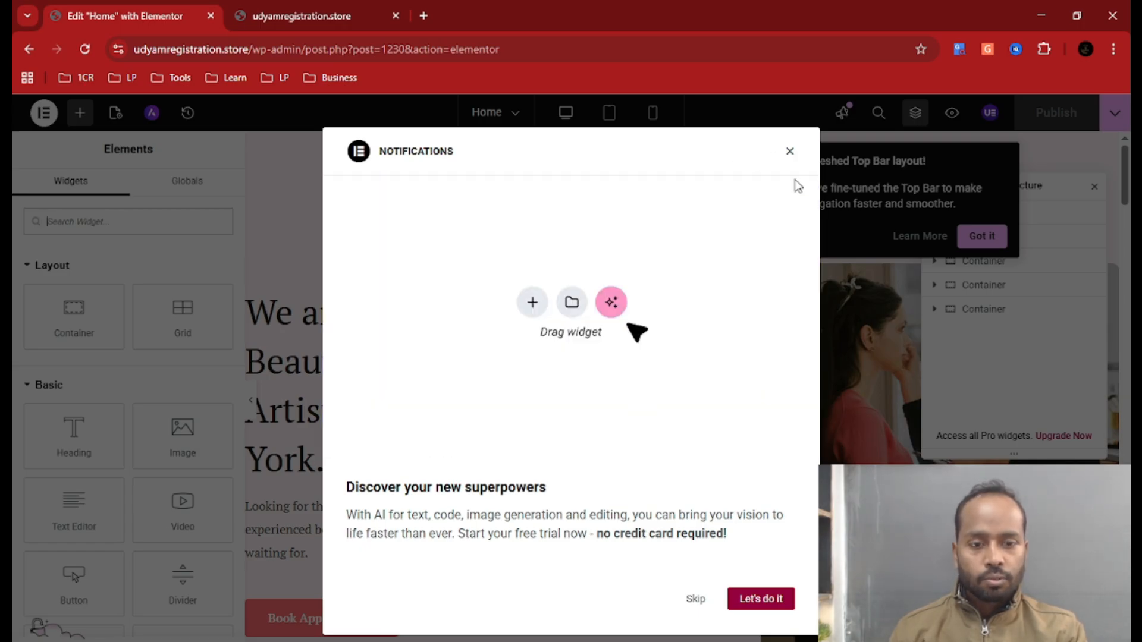
left_click(695, 599)
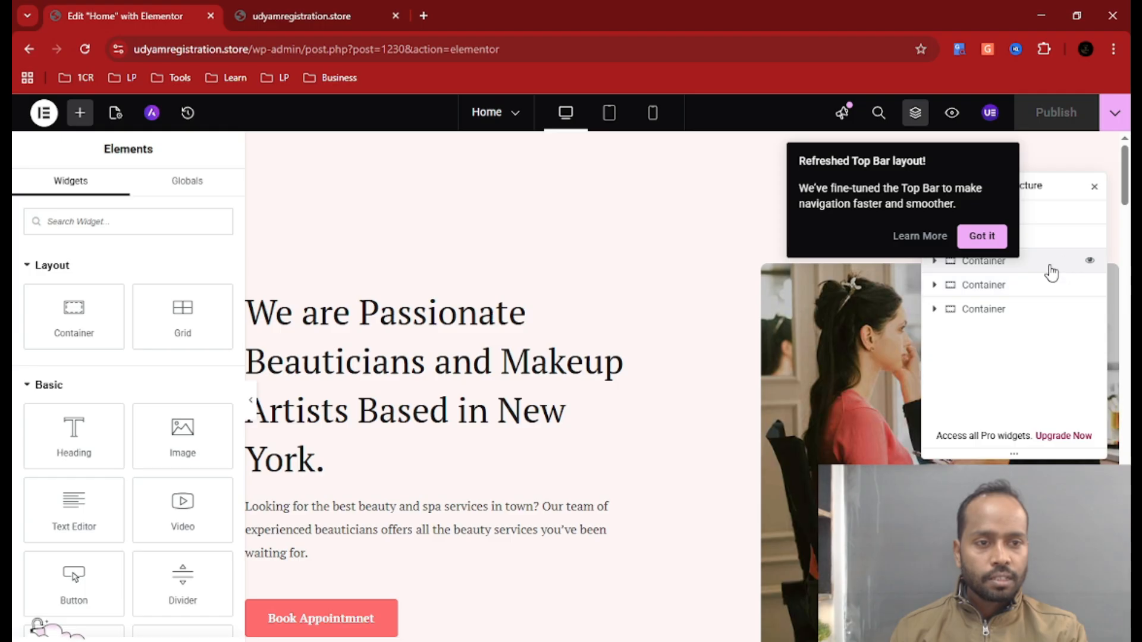
left_click(997, 246)
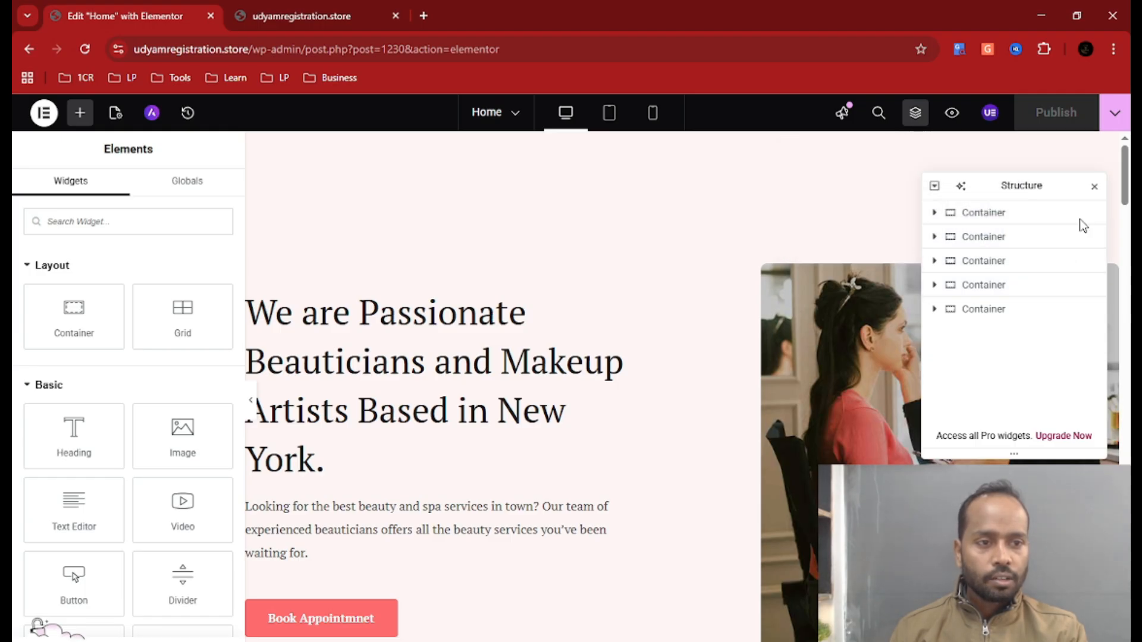
left_click(1094, 187)
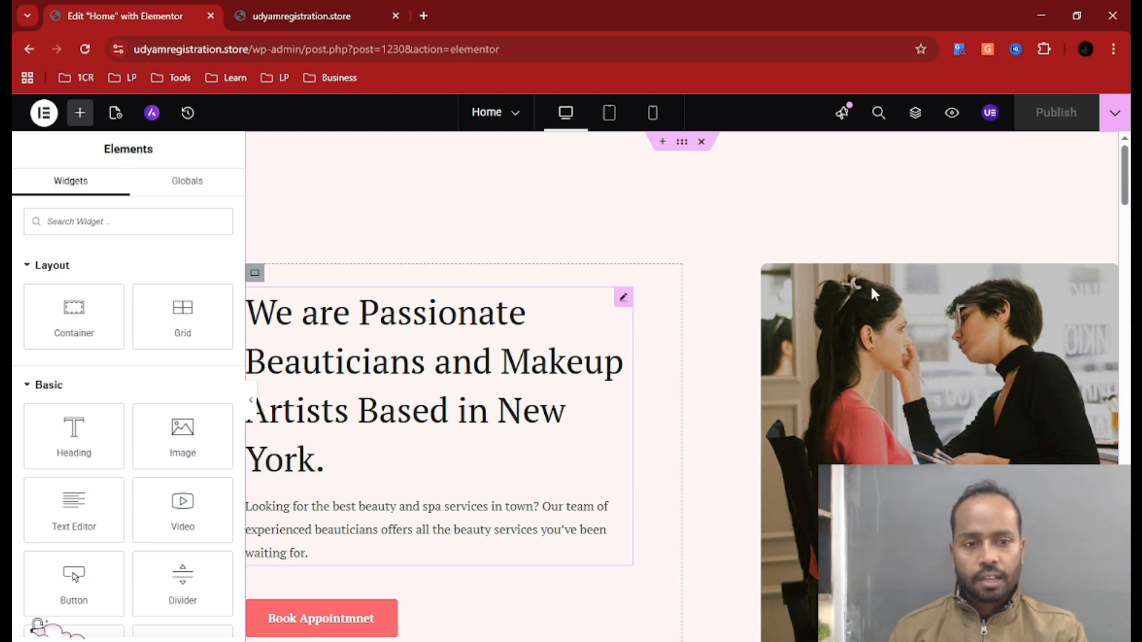
- Select the Home page's hero container and examine its extent down to the Our Services section
scroll(524, 378, "down", 1)
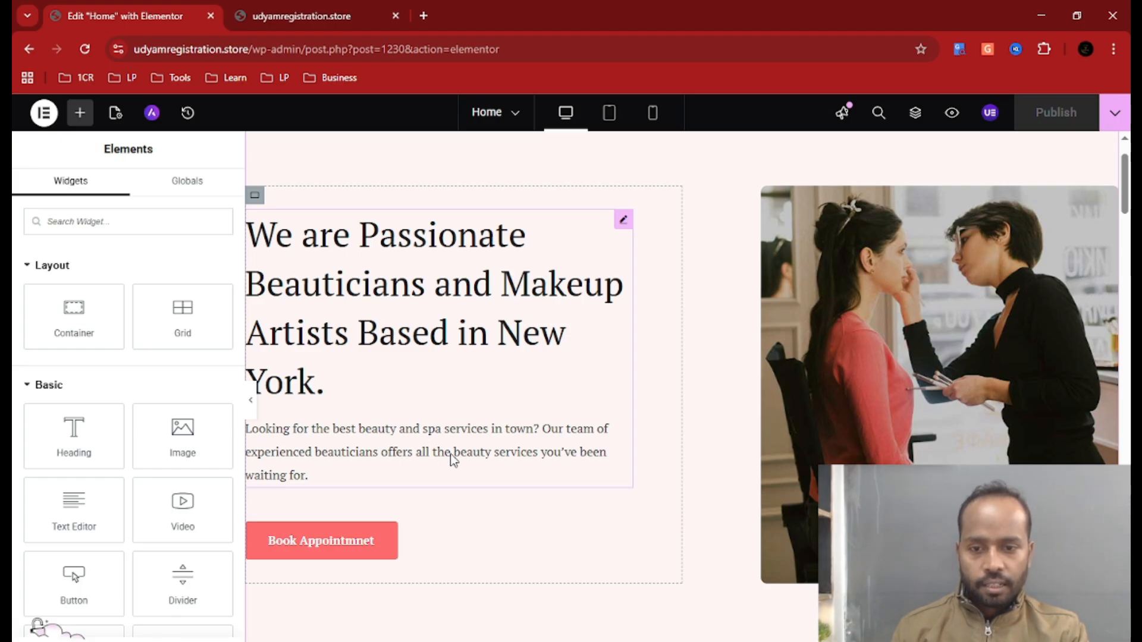
scroll(581, 198, "up", 1)
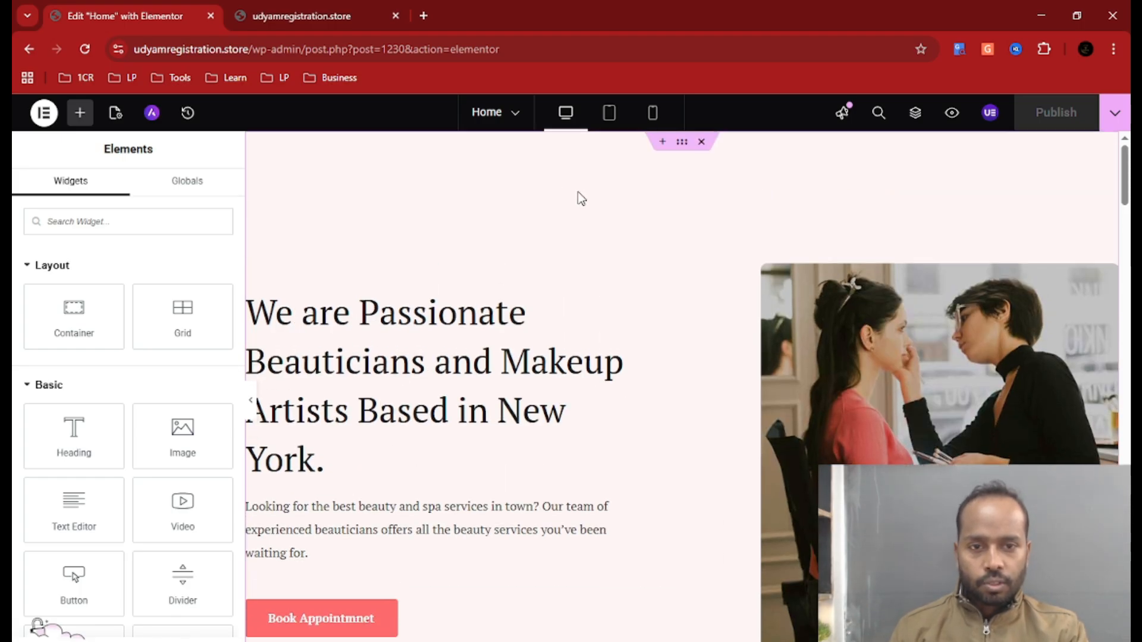
left_click(682, 143)
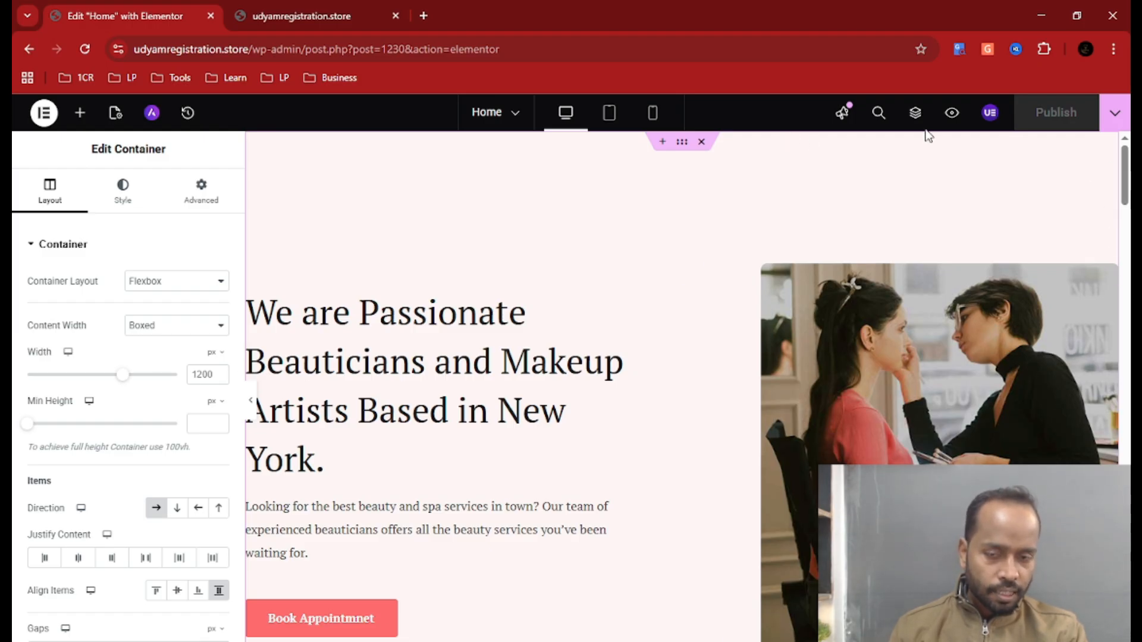
scroll(555, 255, "down", 5)
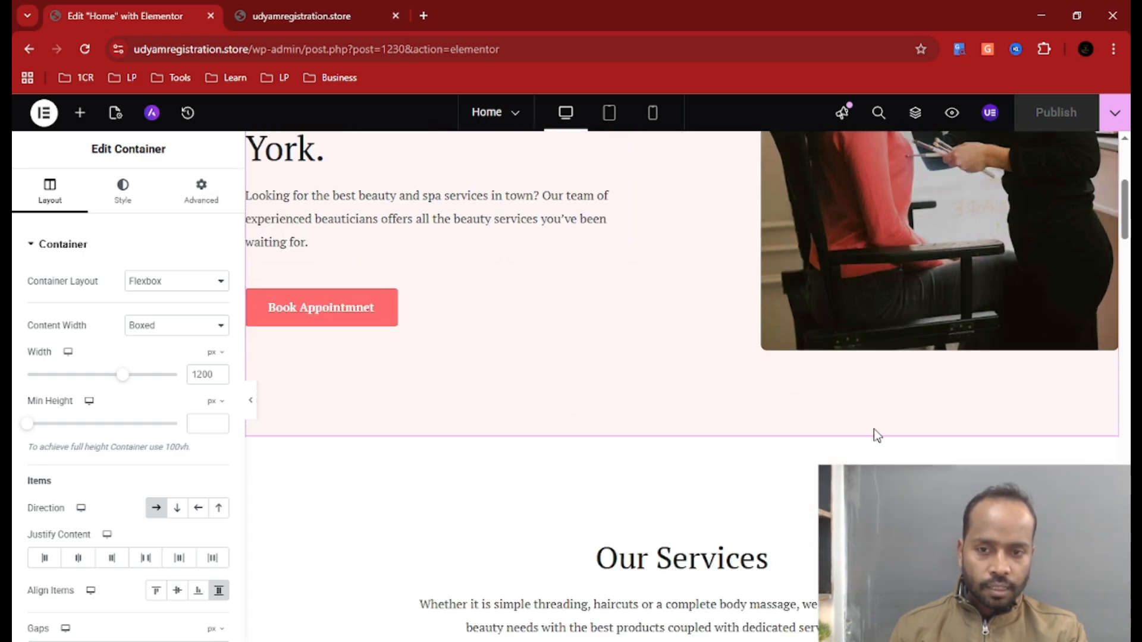
scroll(873, 430, "up", 5)
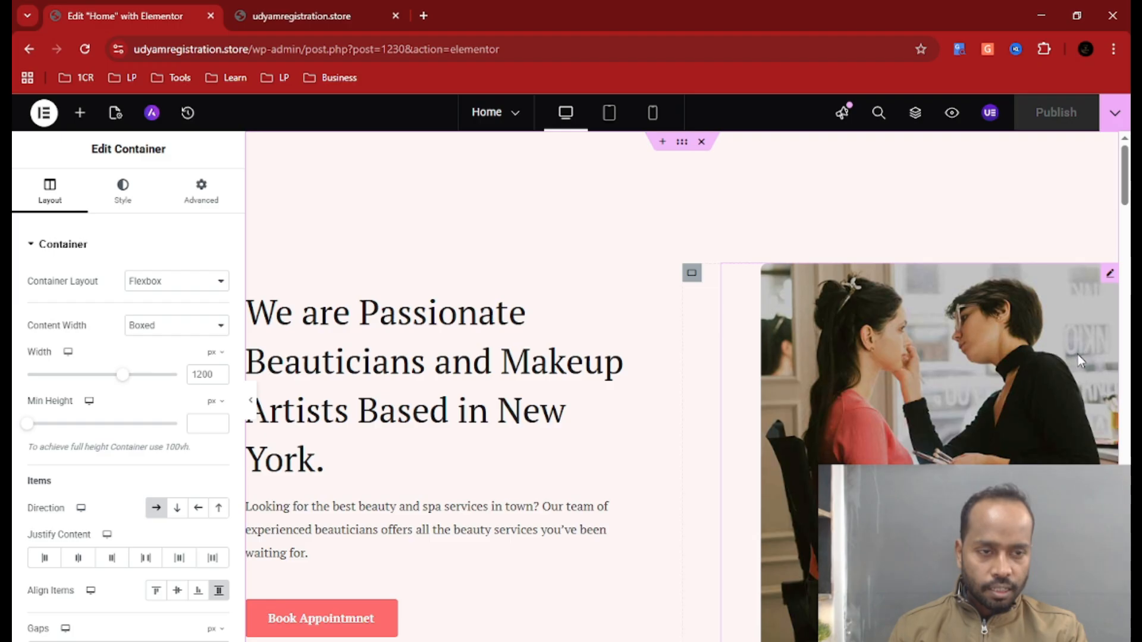
scroll(1077, 355, "down", 3)
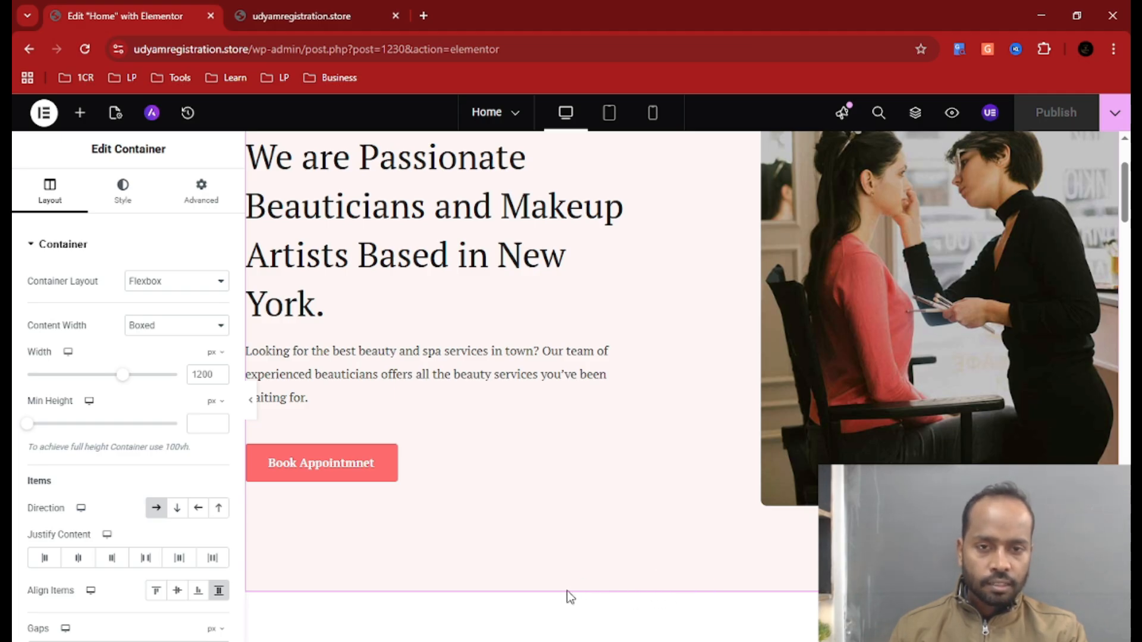
scroll(566, 590, "up", 3)
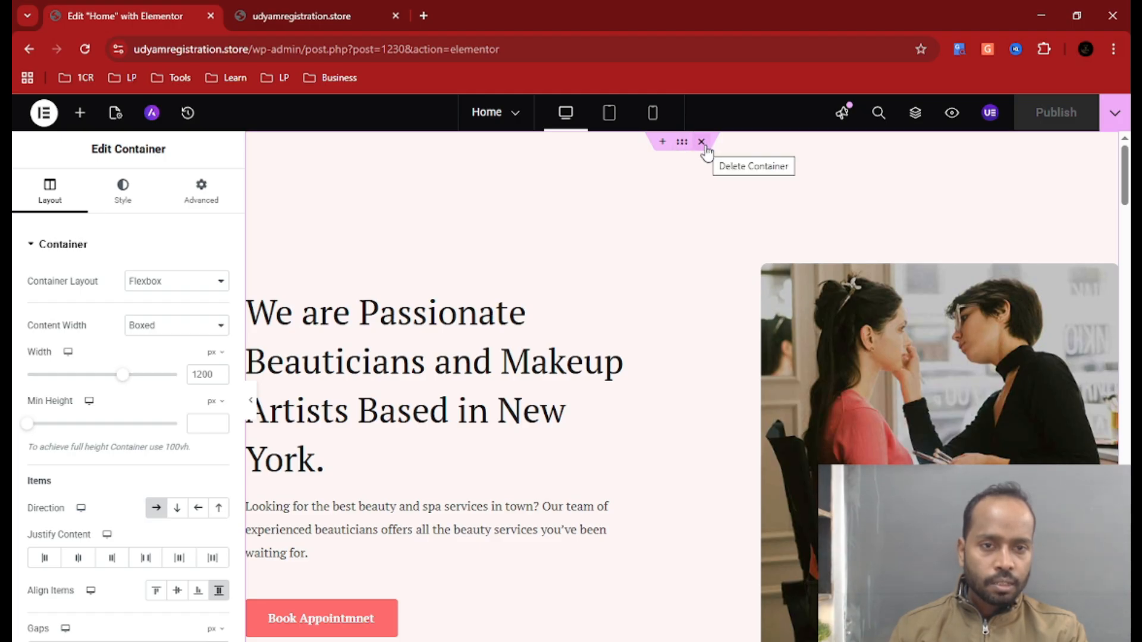
scroll(434, 349, "down", 3)
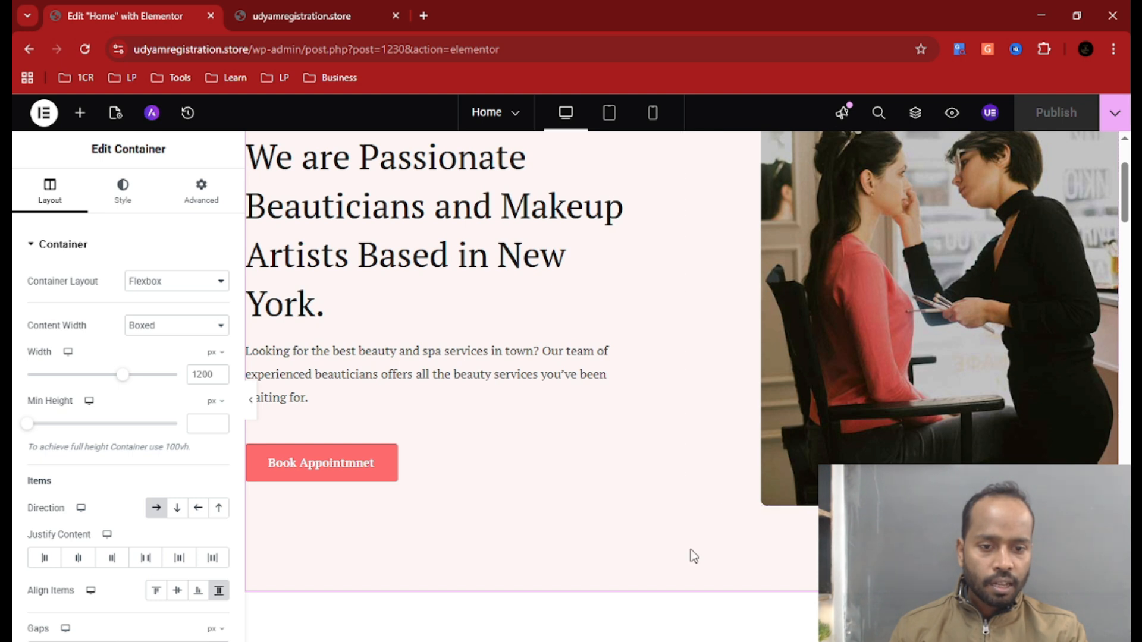
scroll(688, 553, "down", 1)
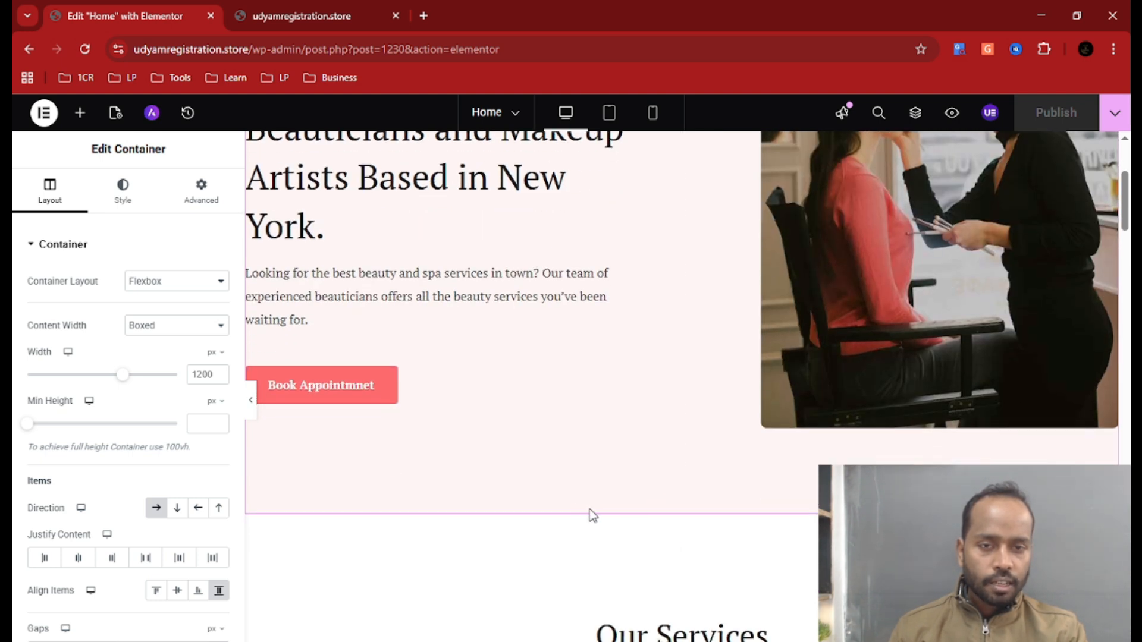
scroll(593, 515, "up", 3)
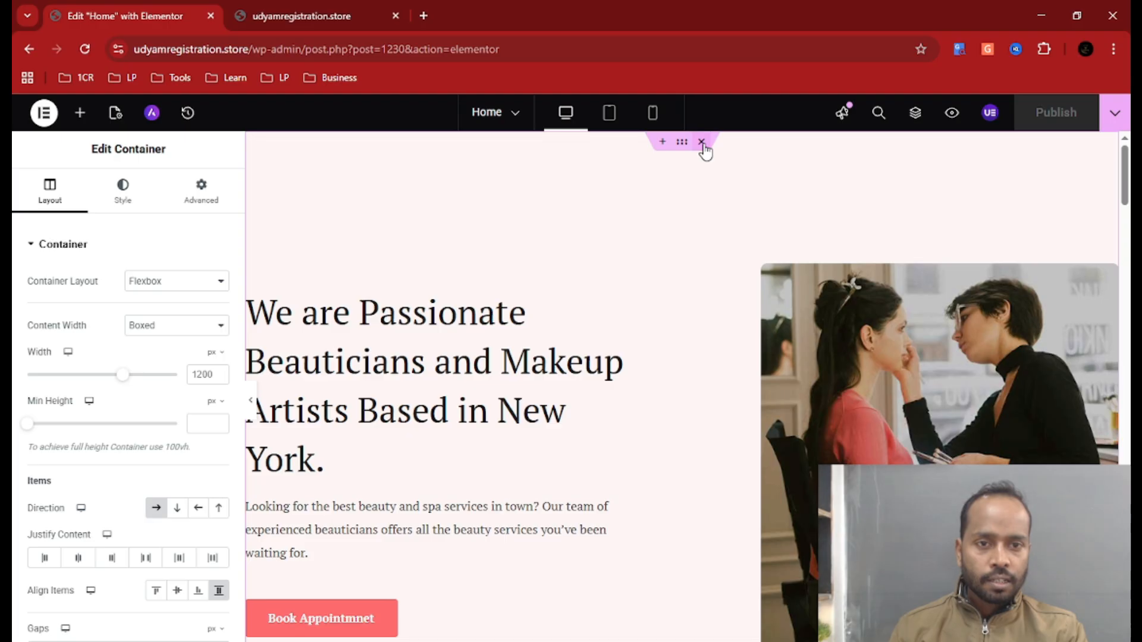
- Try deleting the hero container from the Home page and undo the deletion
left_click(701, 143)
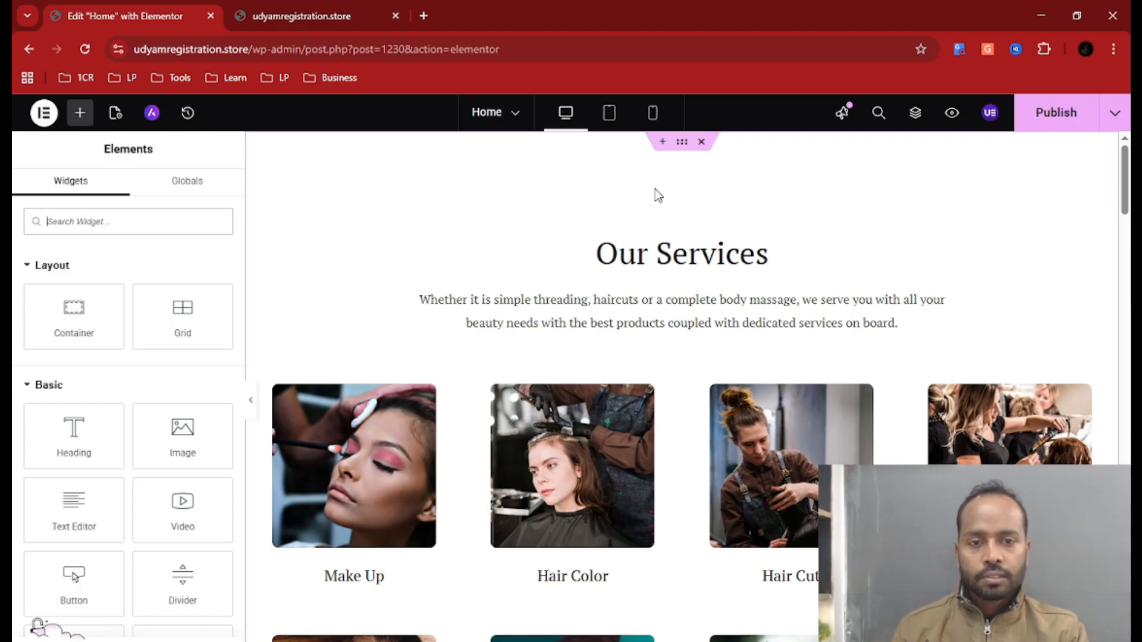
left_click(683, 143)
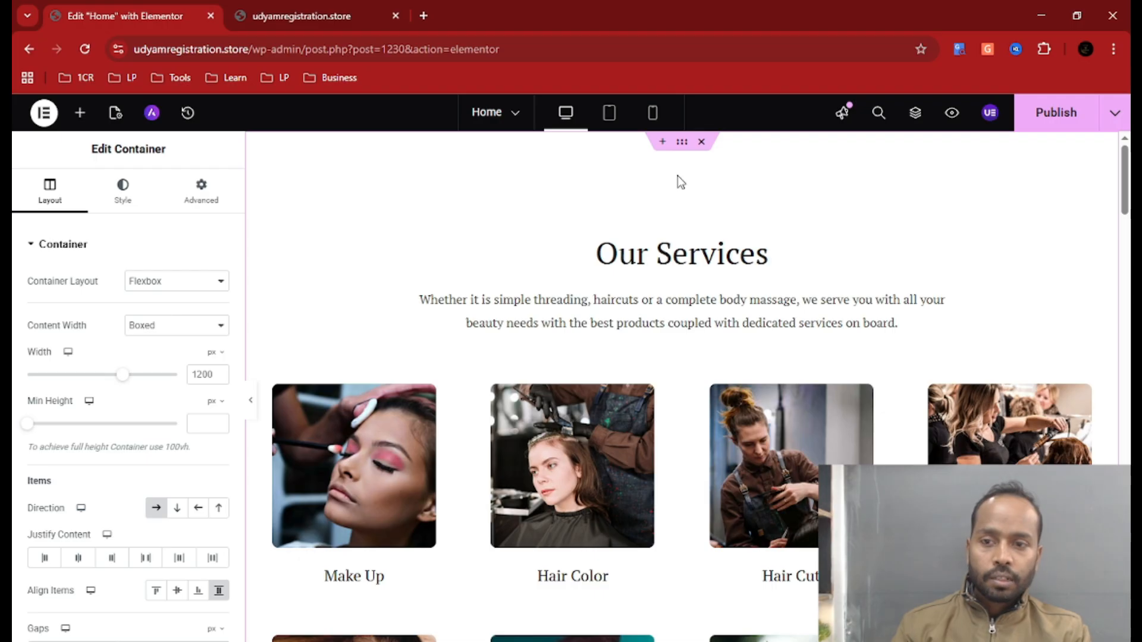
key("ctrl+z")
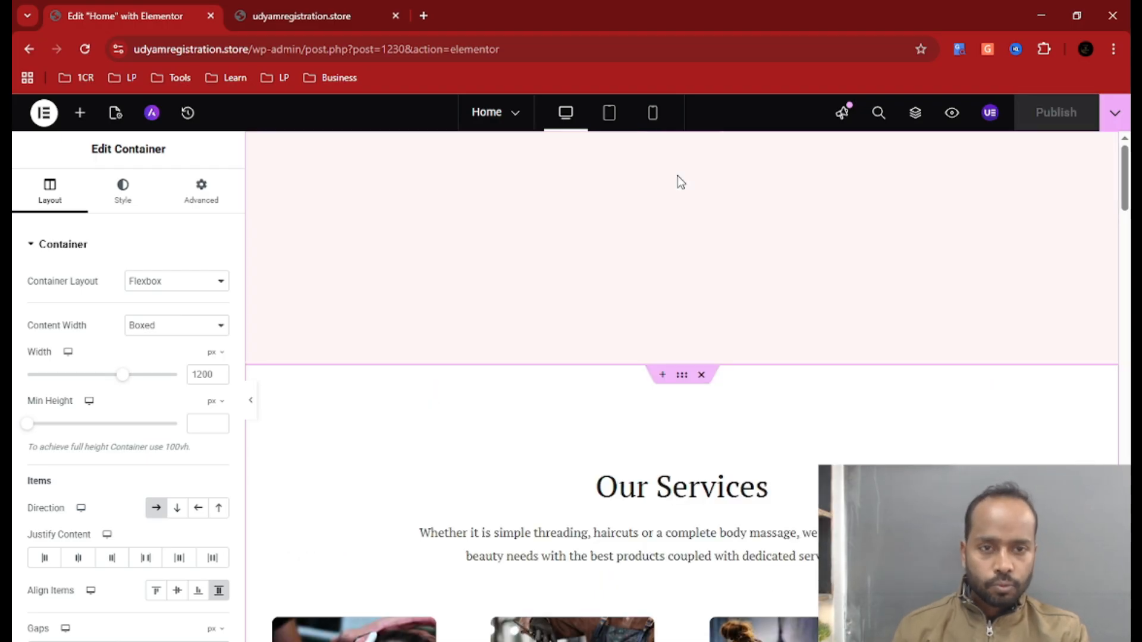
scroll(717, 281, "down", 2)
scroll(722, 290, "down", 4)
scroll(723, 290, "up", 6)
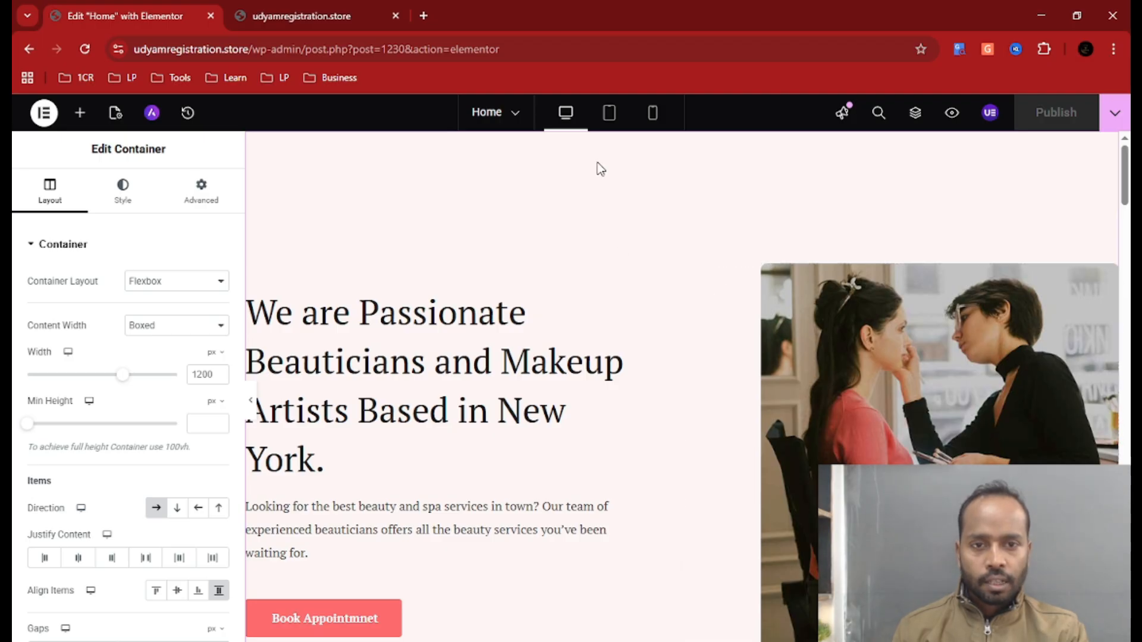
- Select the inner container holding the hero image and examine how the hero section is divided above Our Services
mouse_move(658, 162)
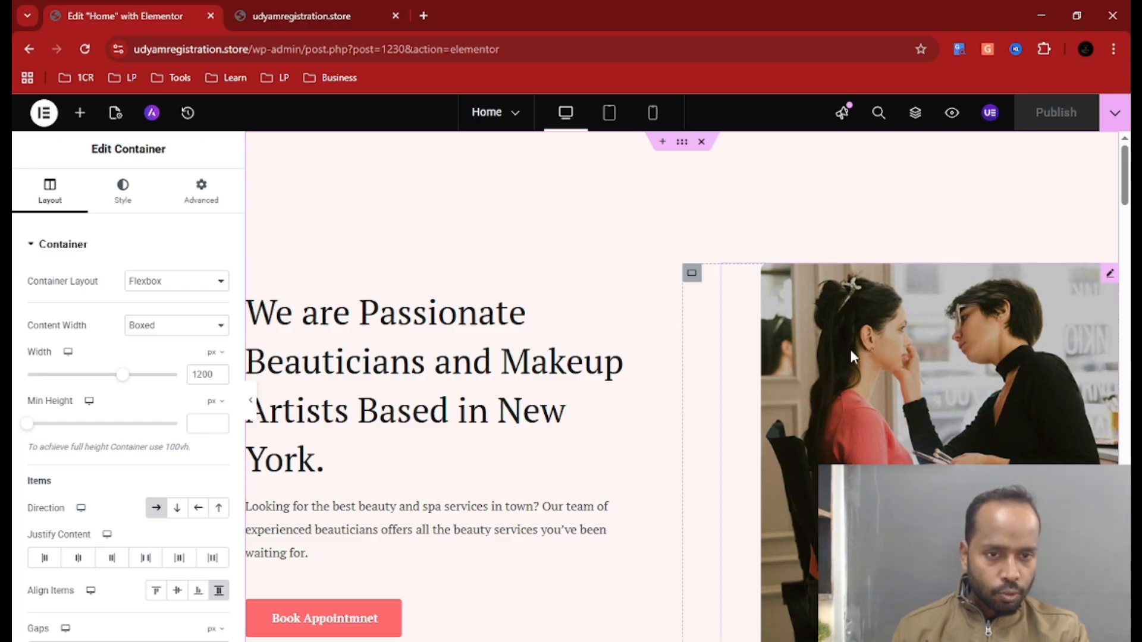
scroll(832, 333, "down", 1)
left_click(691, 196)
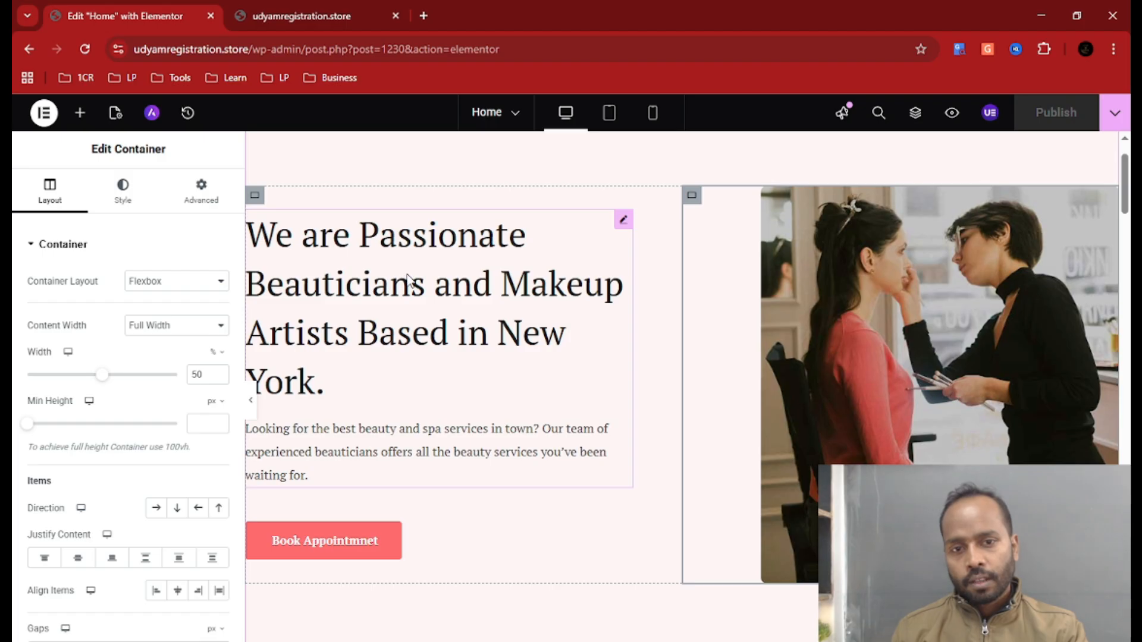
scroll(632, 239, "down", 3)
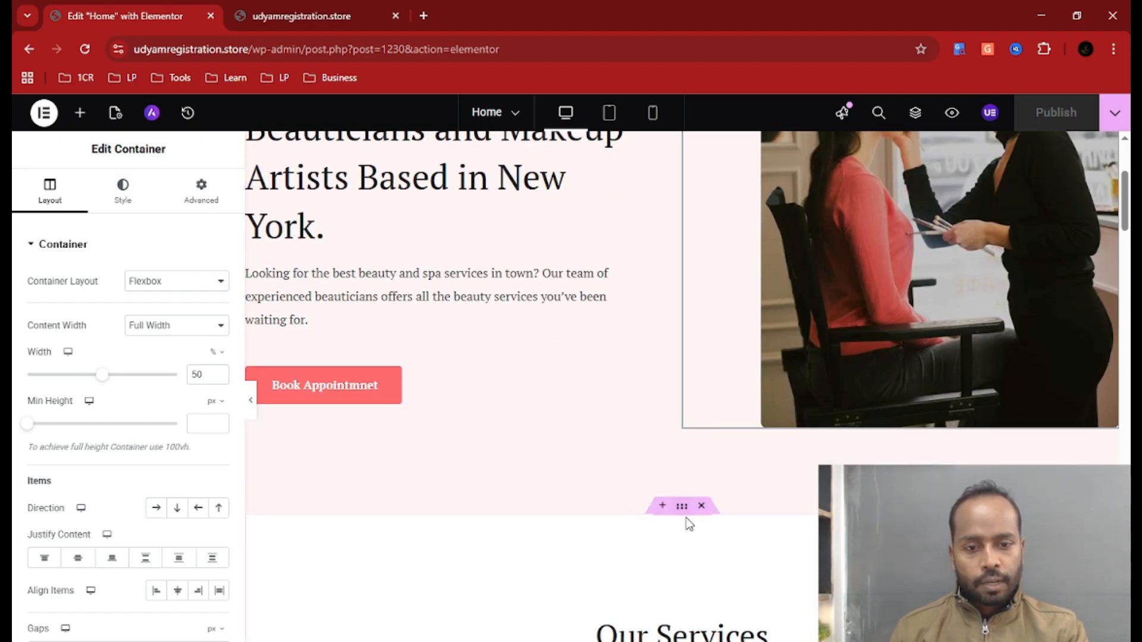
scroll(477, 382, "up", 4)
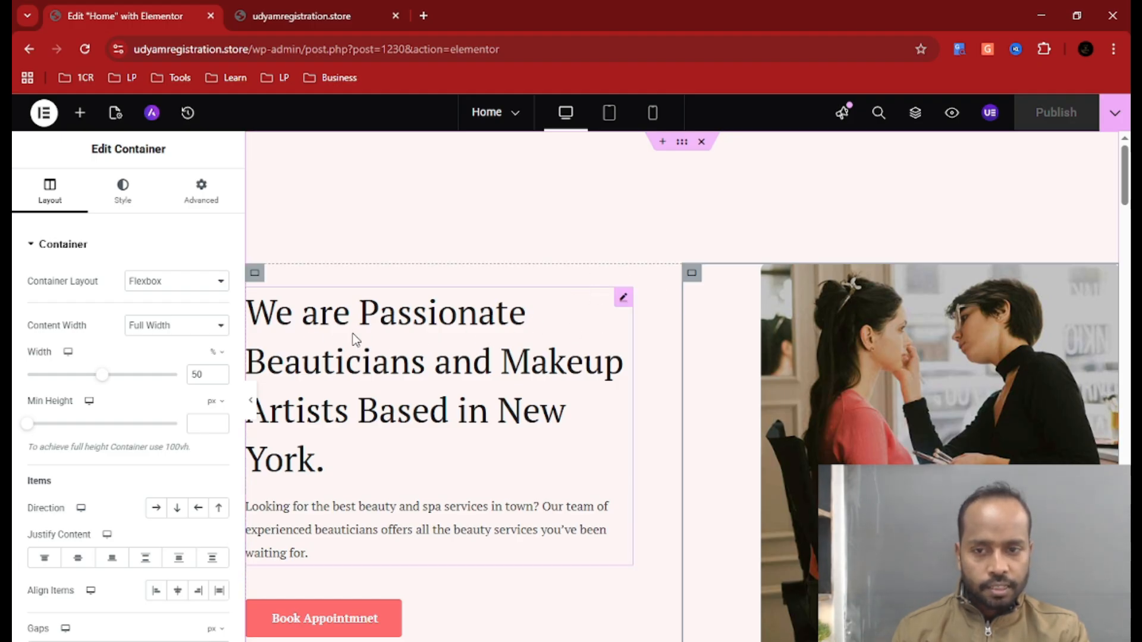
- Open the hero heading's Info Card for editing and examine its title and description alongside the containers around it
left_click(624, 300)
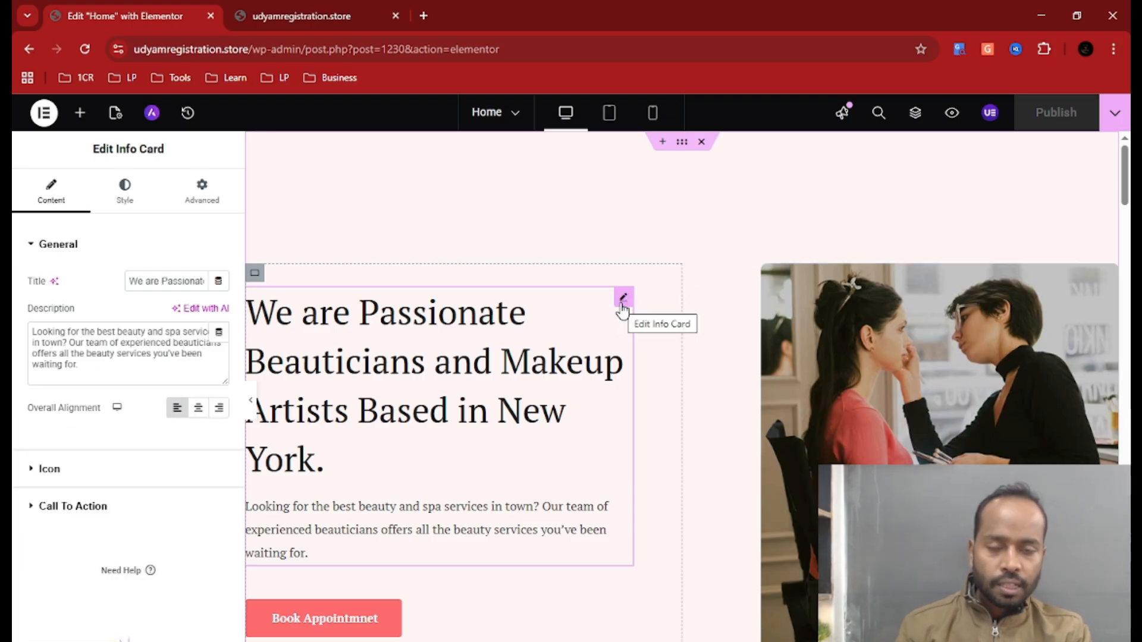
left_click(256, 273)
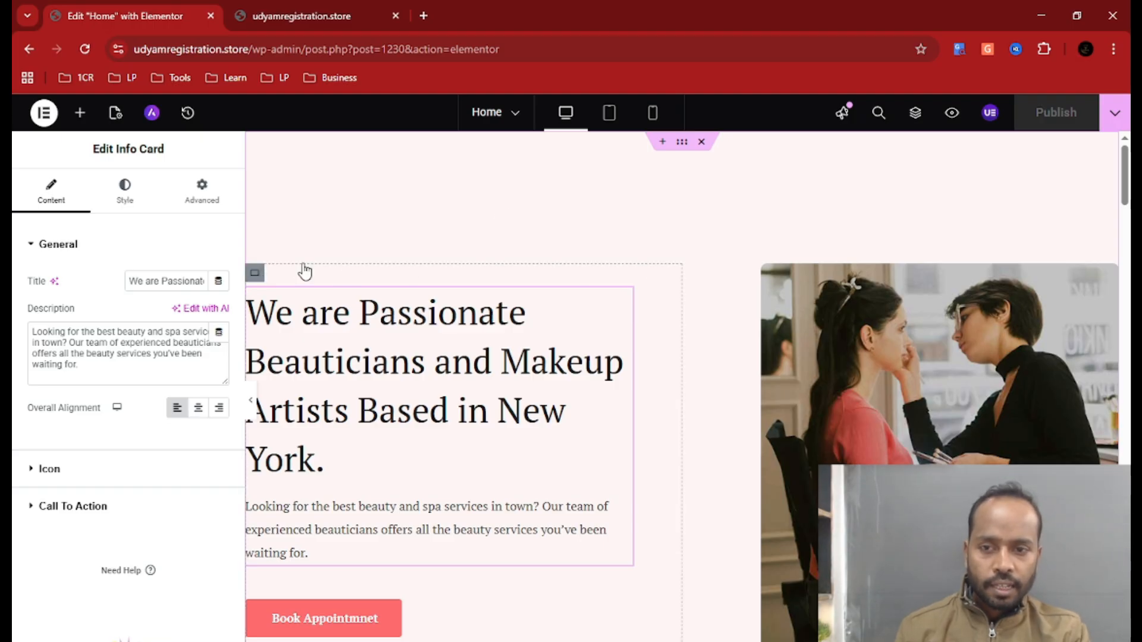
left_click(683, 146)
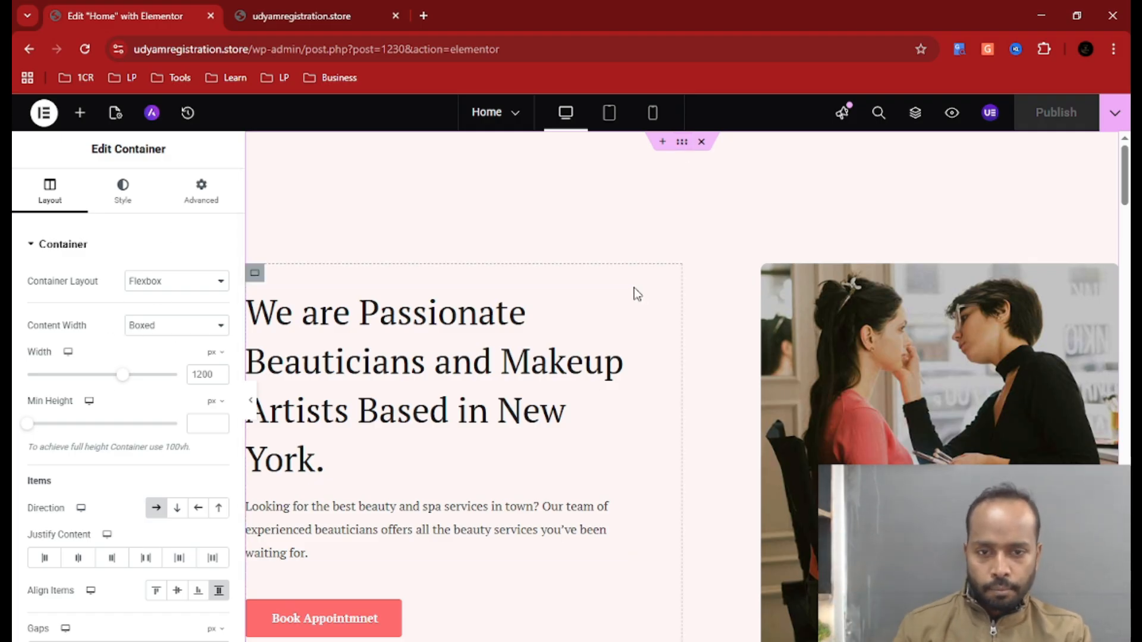
left_click(623, 302)
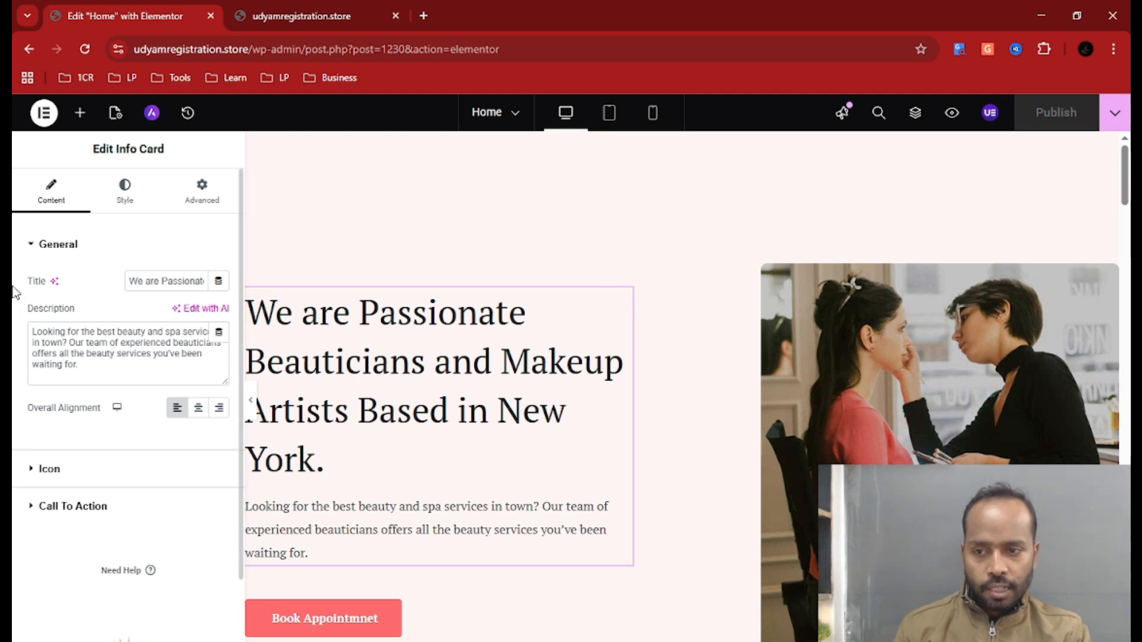
left_click_drag(145, 284, 183, 286)
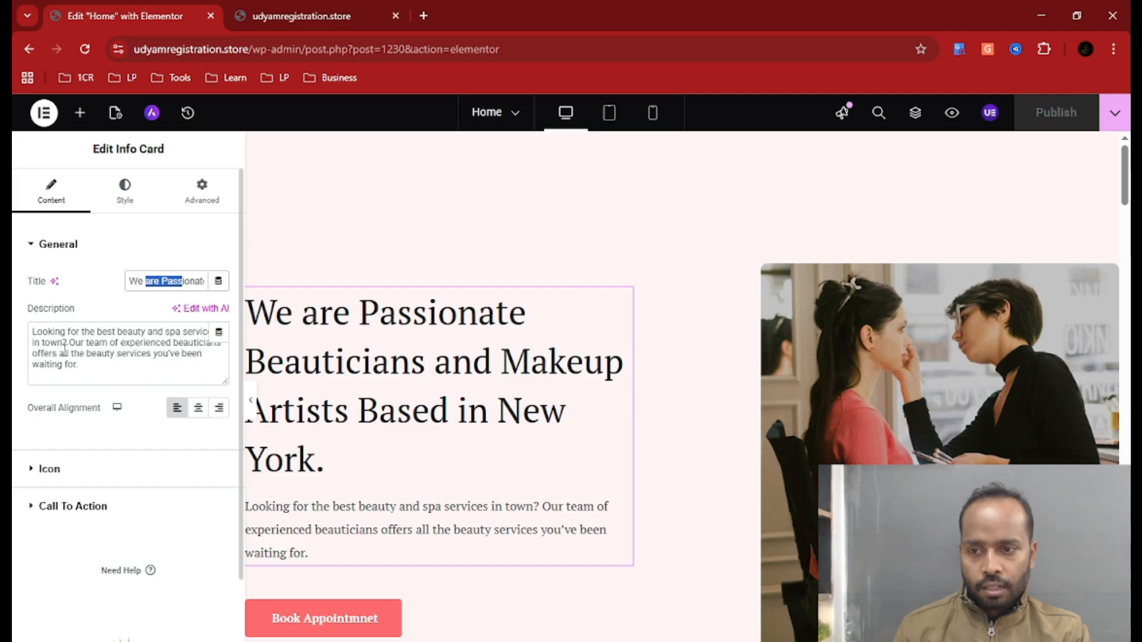
left_click_drag(49, 334, 132, 334)
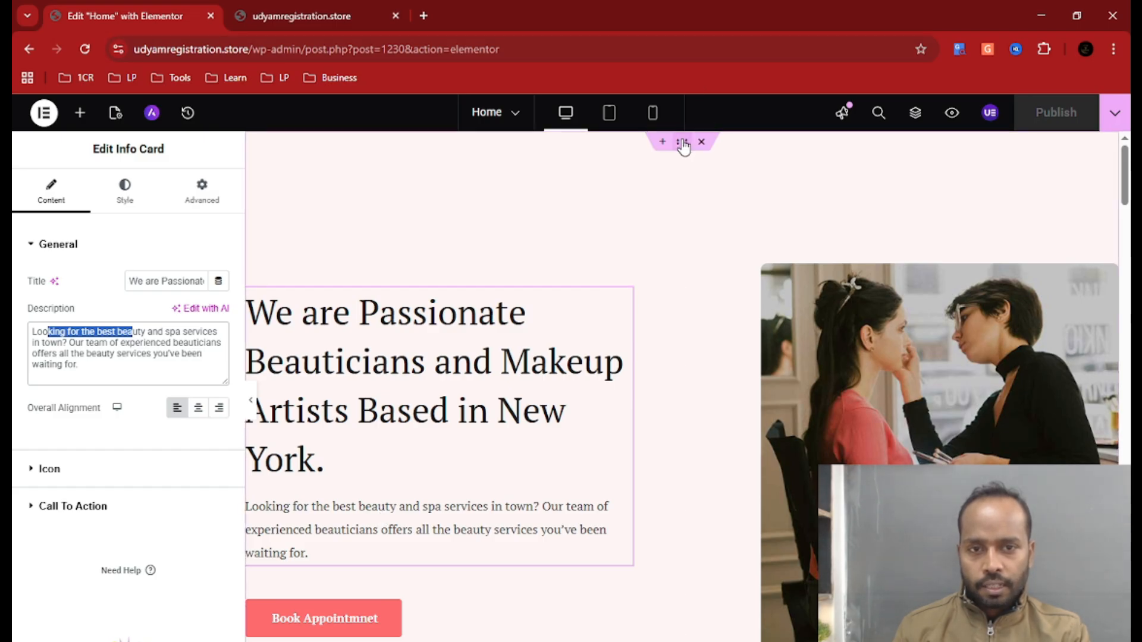
left_click(641, 159)
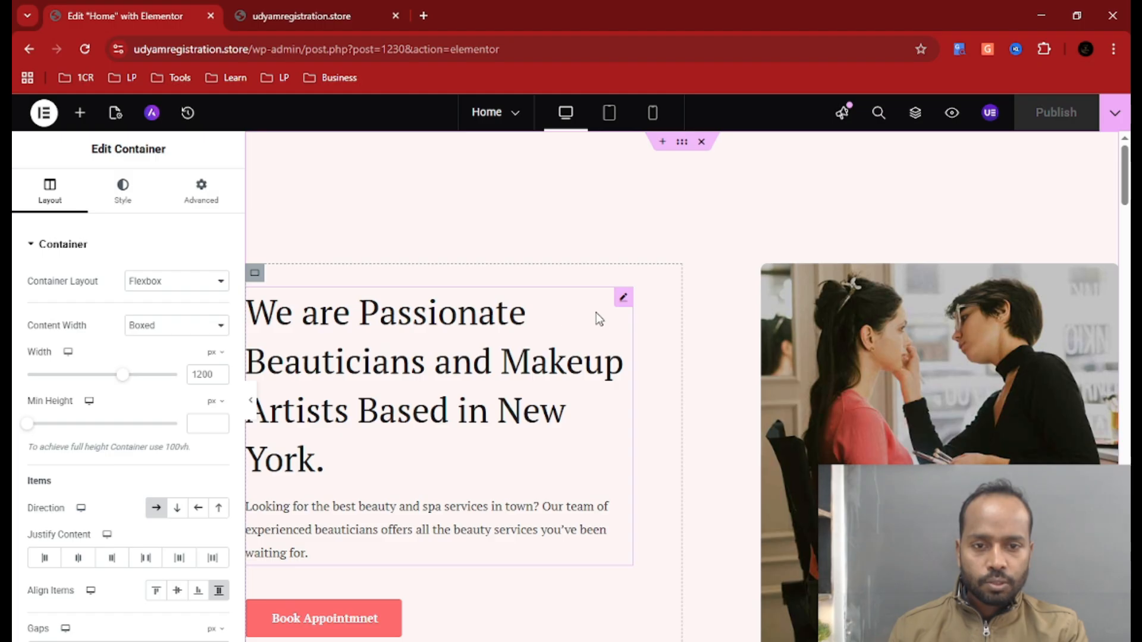
left_click(624, 298)
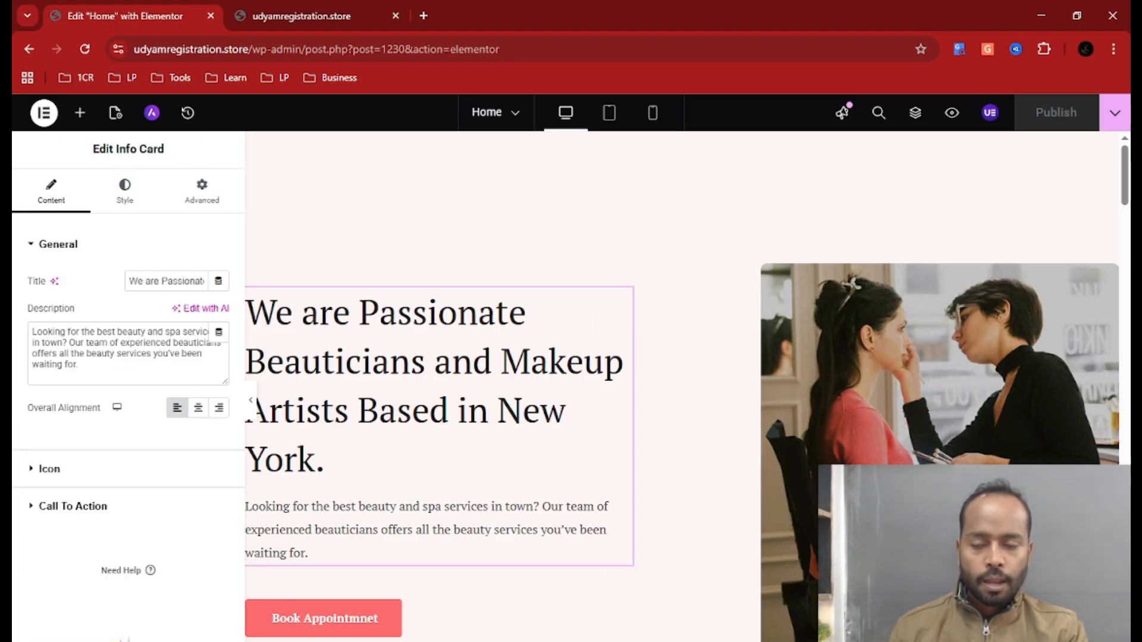
- Switch to WEBSITE CONTENT.docx in Word and read the Home page content from the primary keyword through the Introduction
left_click(700, 636)
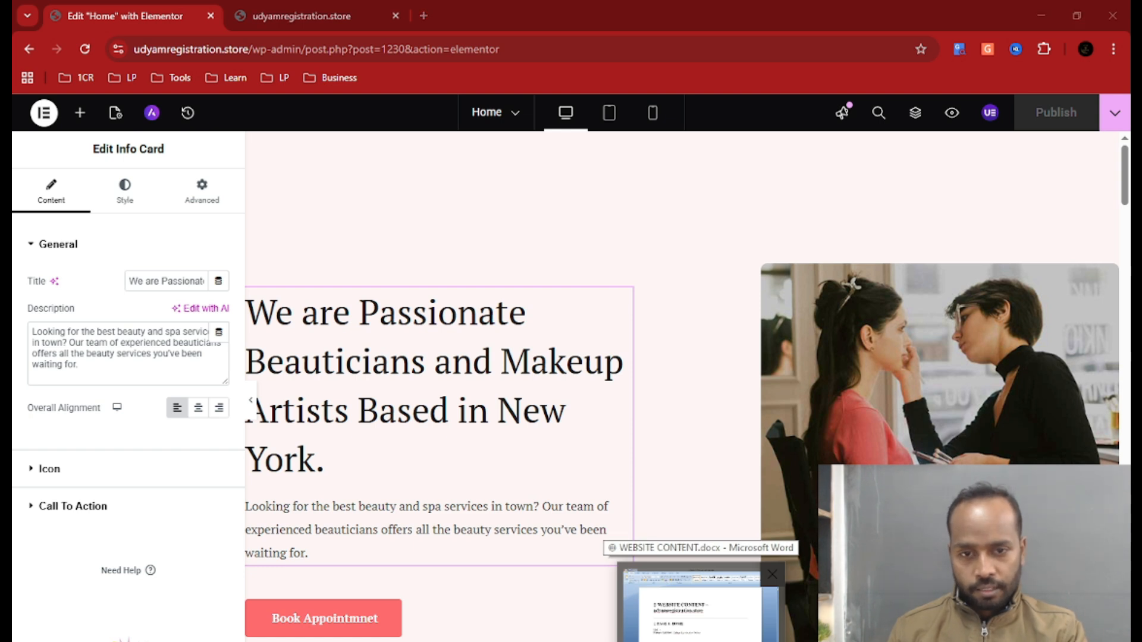
scroll(357, 455, "down", 2)
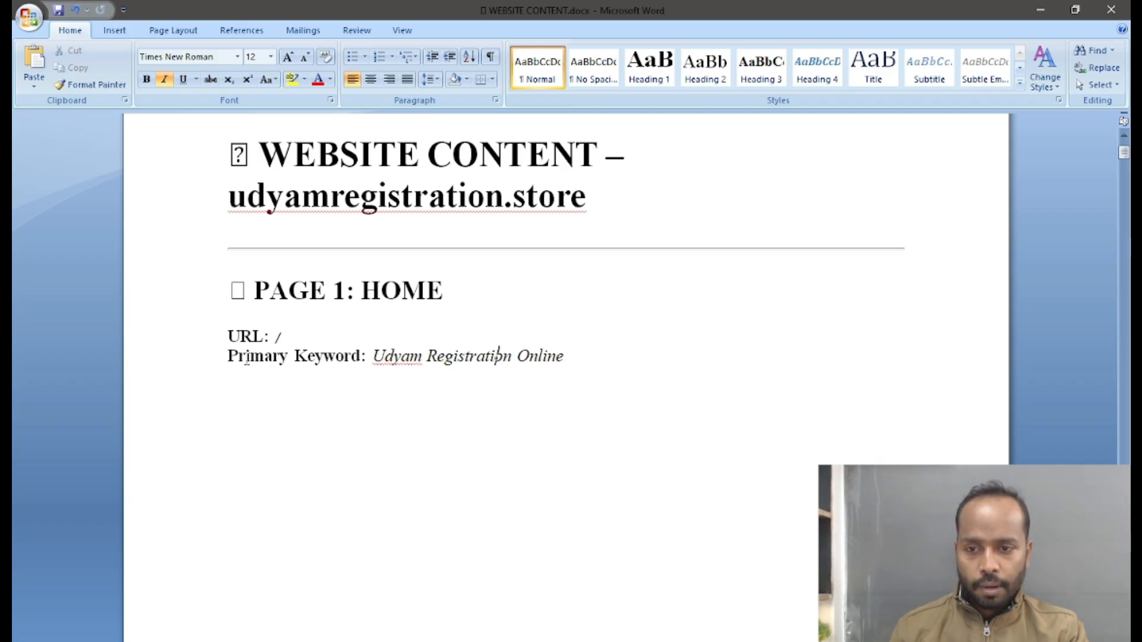
scroll(390, 345, "down", 15)
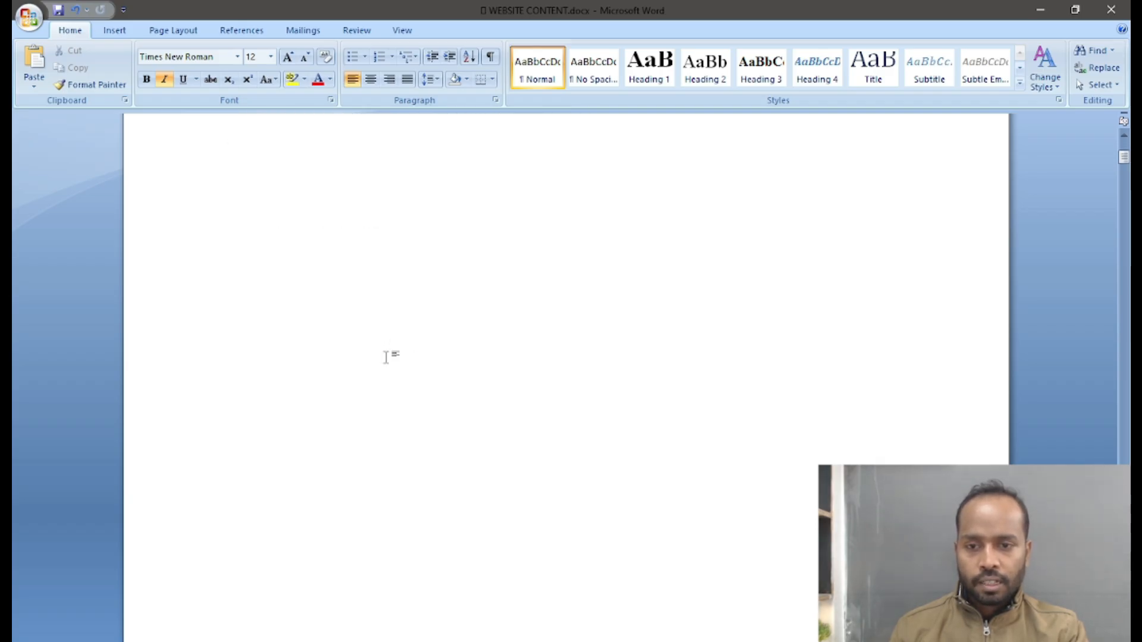
scroll(385, 358, "down", 15)
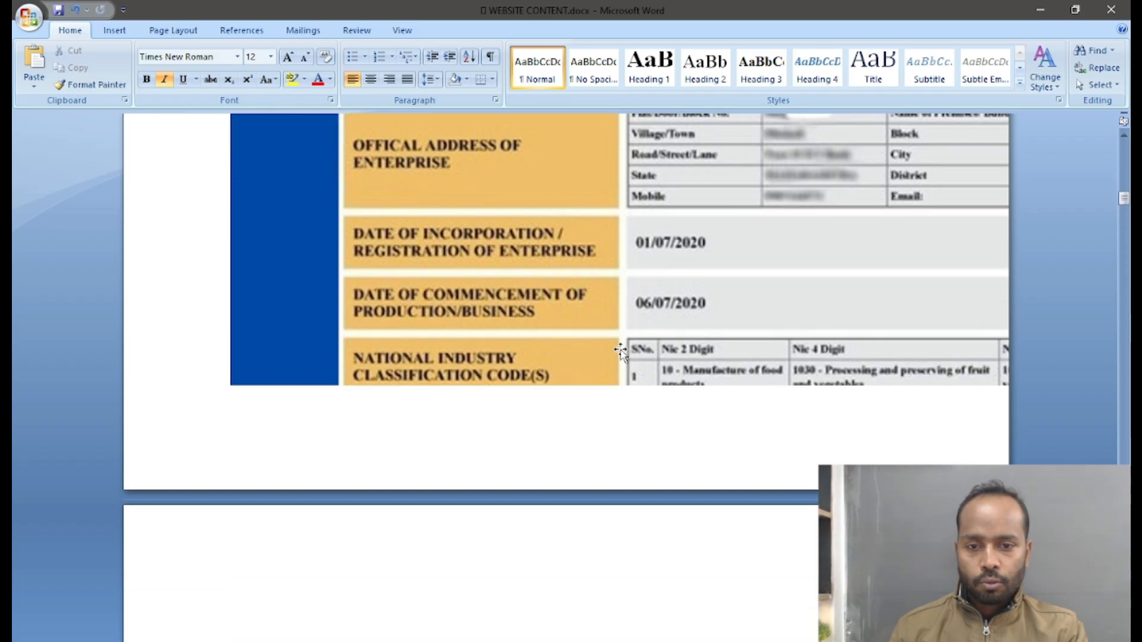
scroll(620, 352, "down", 12)
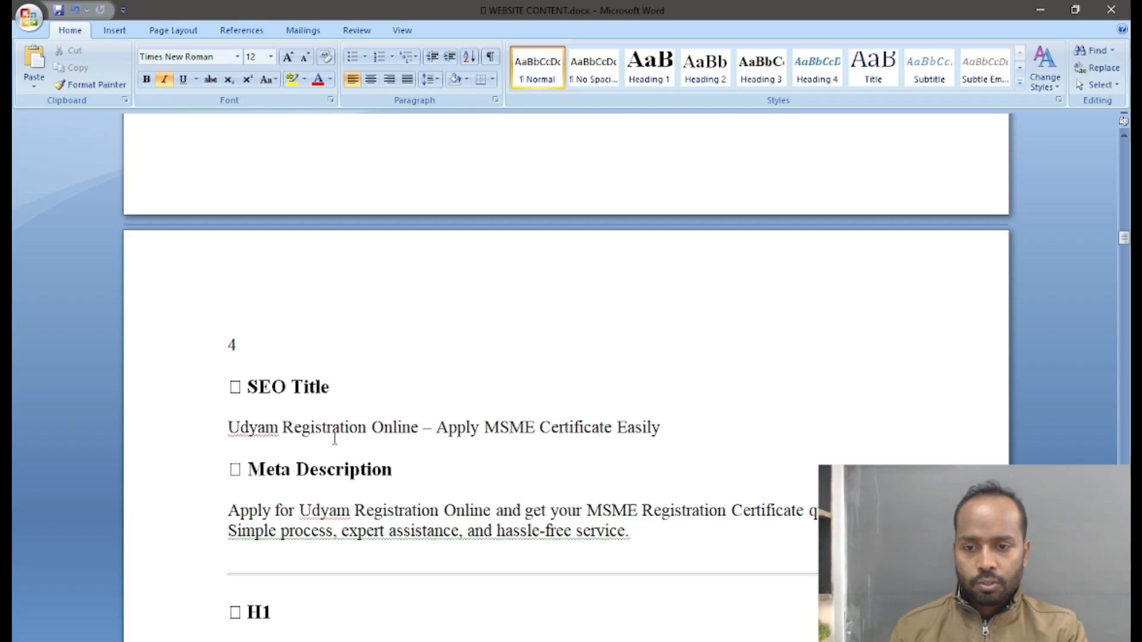
scroll(350, 441, "down", 8)
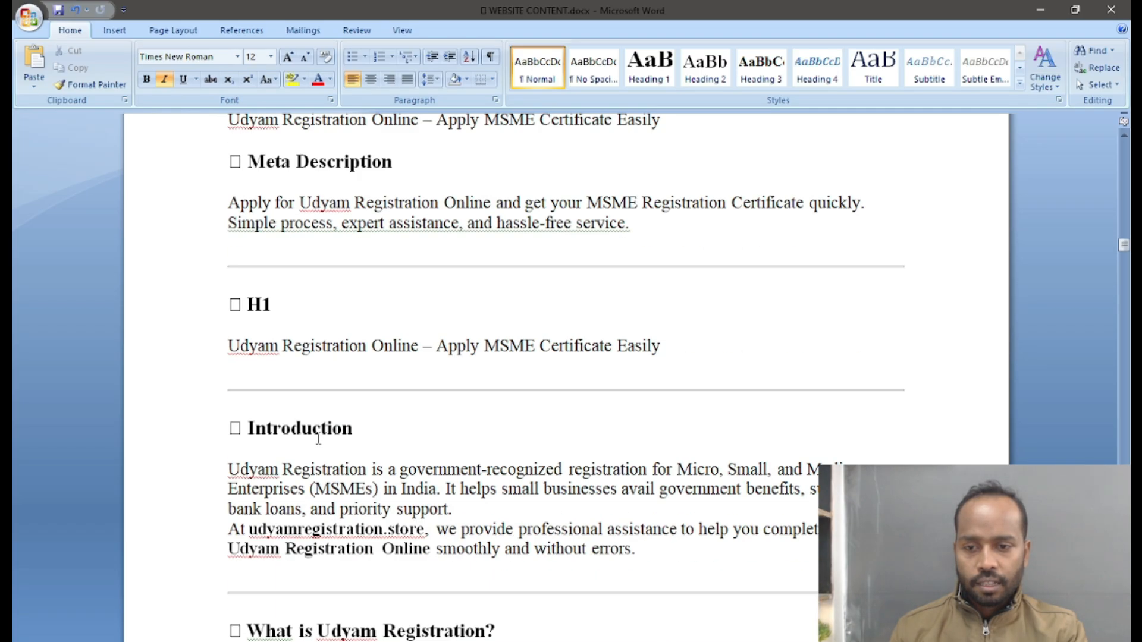
scroll(307, 438, "up", 14)
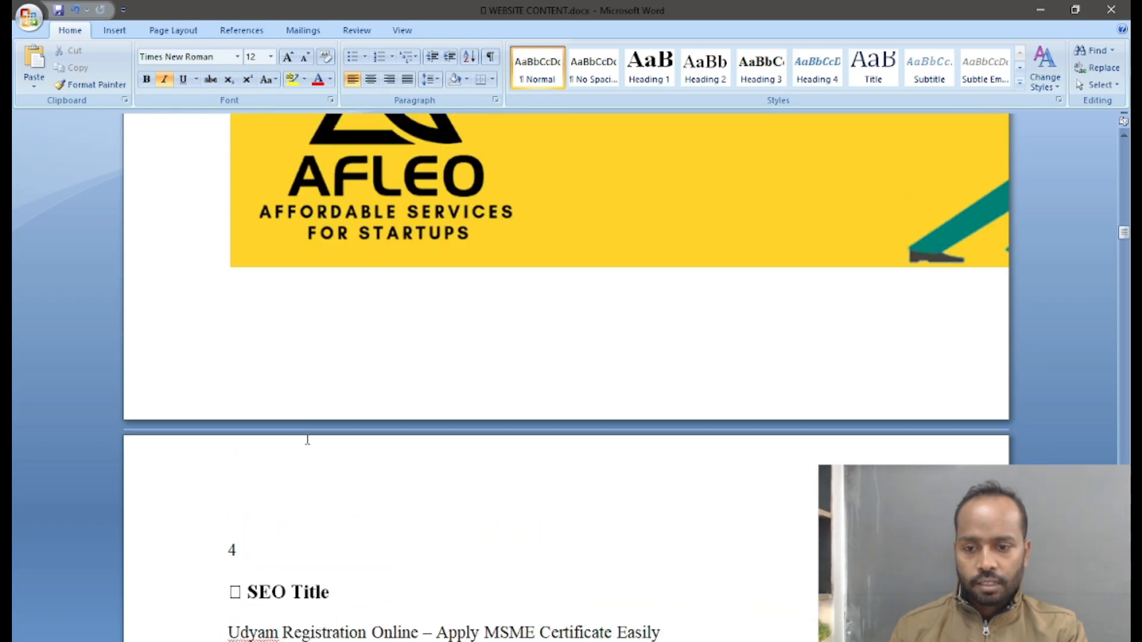
scroll(308, 440, "down", 5)
scroll(307, 438, "up", 20)
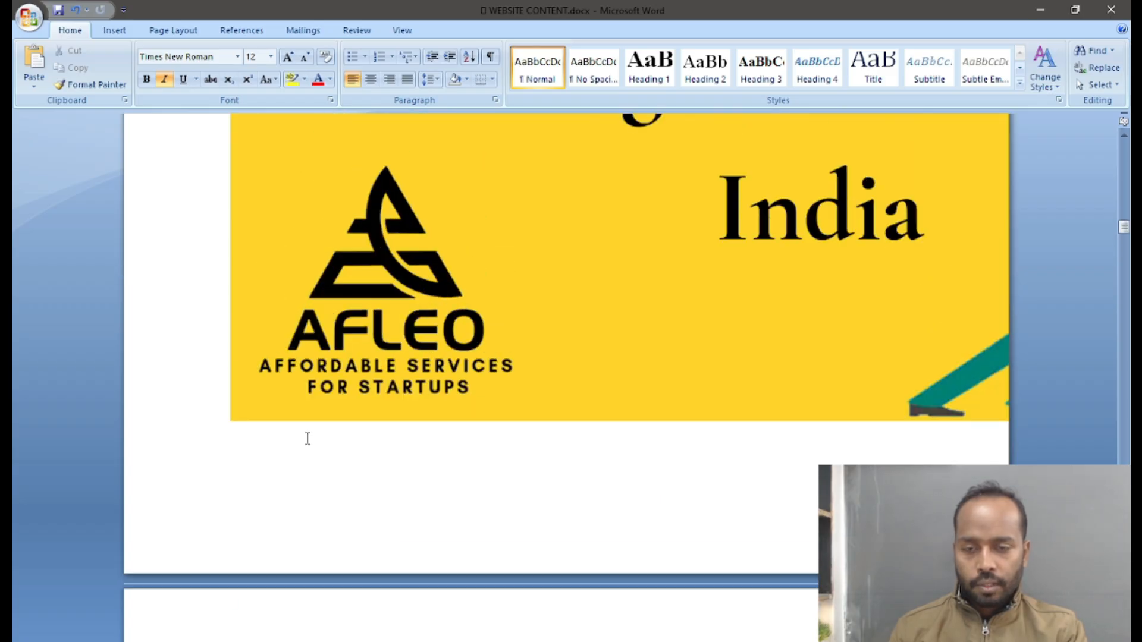
scroll(305, 438, "up", 20)
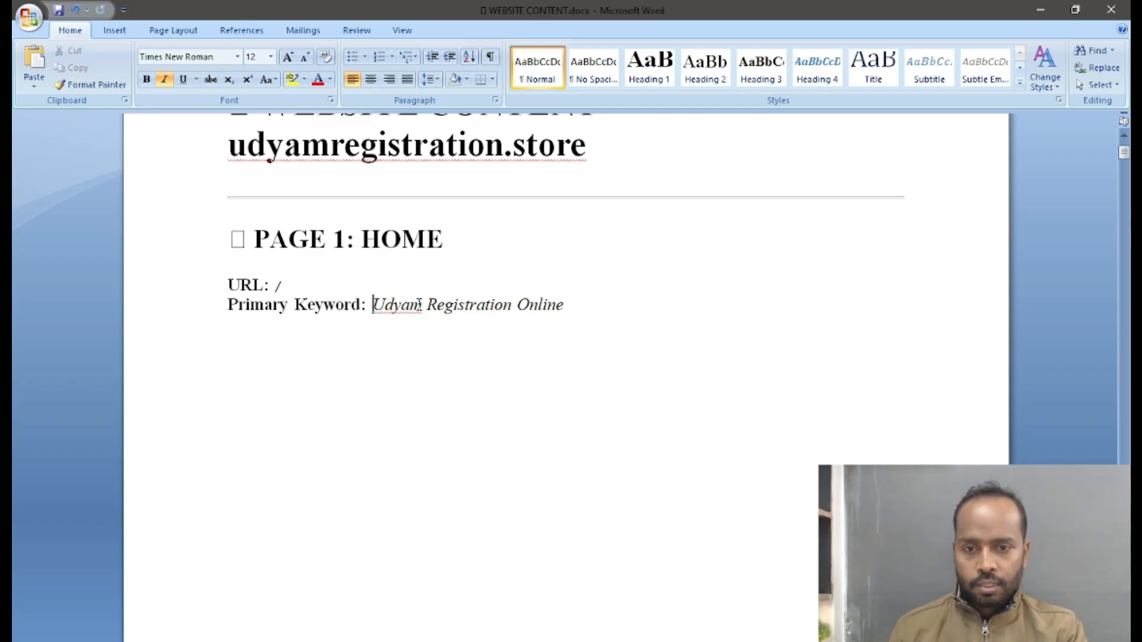
- Select the Home page's primary keyword, then its H1 line "Udyam Registration Online – Apply MSME Certificate Easily", and return to the Elementor editor
left_click_drag(419, 304, 583, 305)
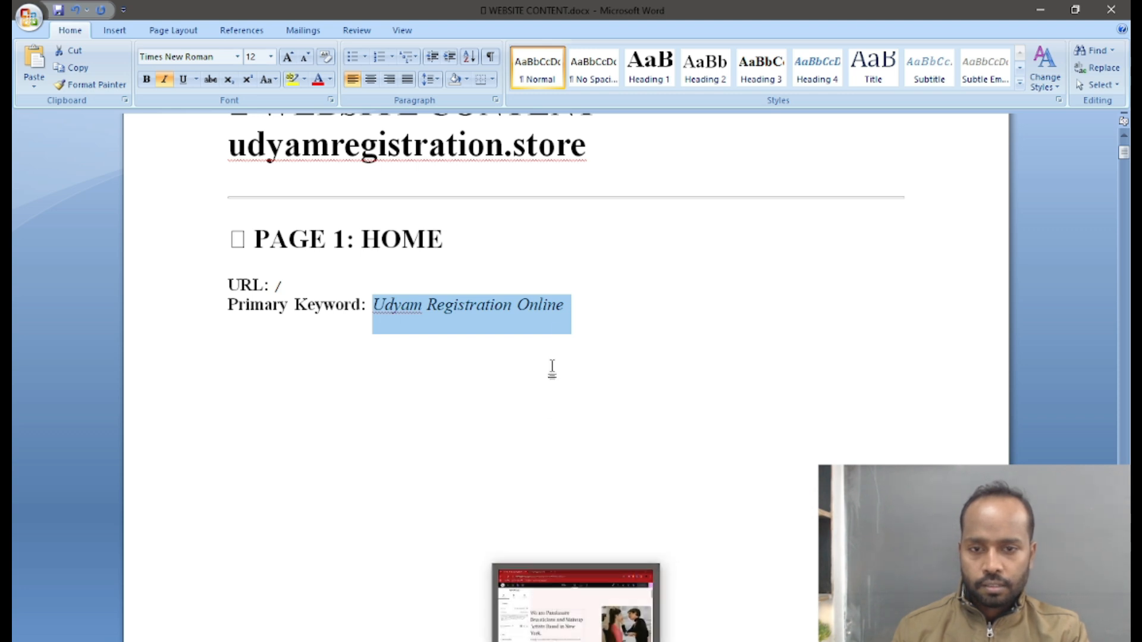
left_click(553, 326)
scroll(571, 400, "down", 15)
scroll(563, 416, "down", 20)
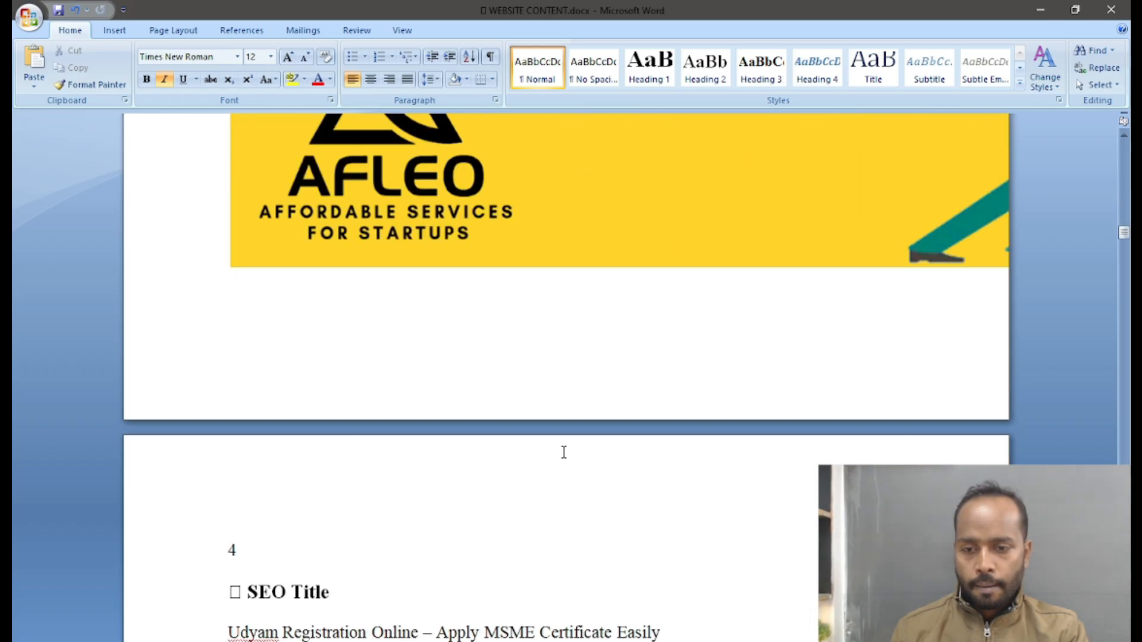
scroll(564, 452, "down", 5)
scroll(564, 452, "down", 2)
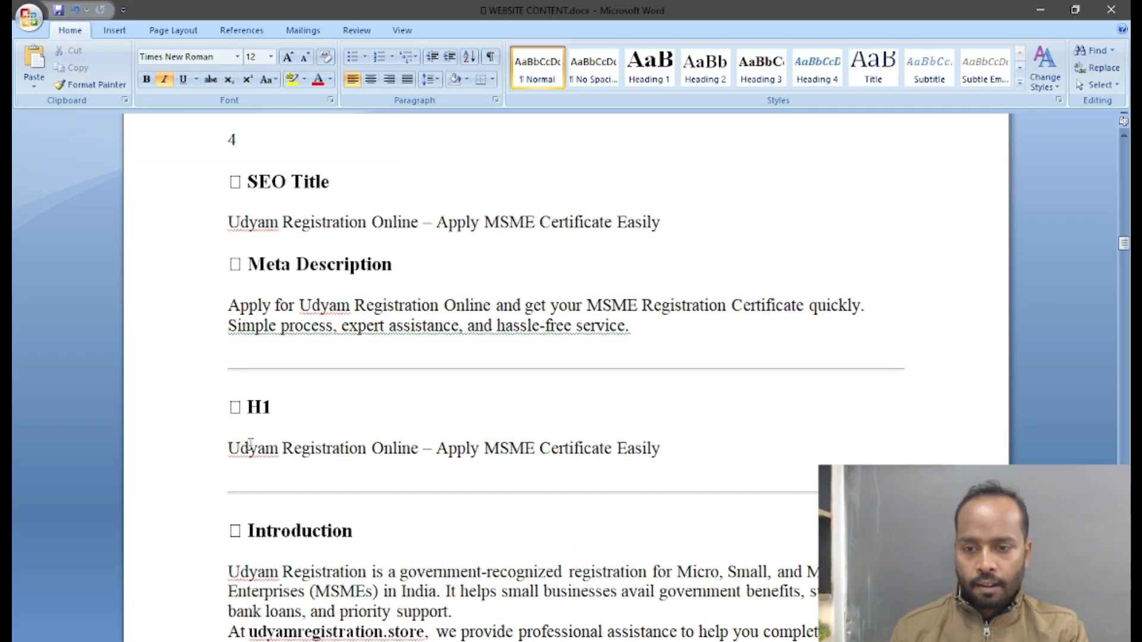
left_click_drag(228, 447, 651, 452)
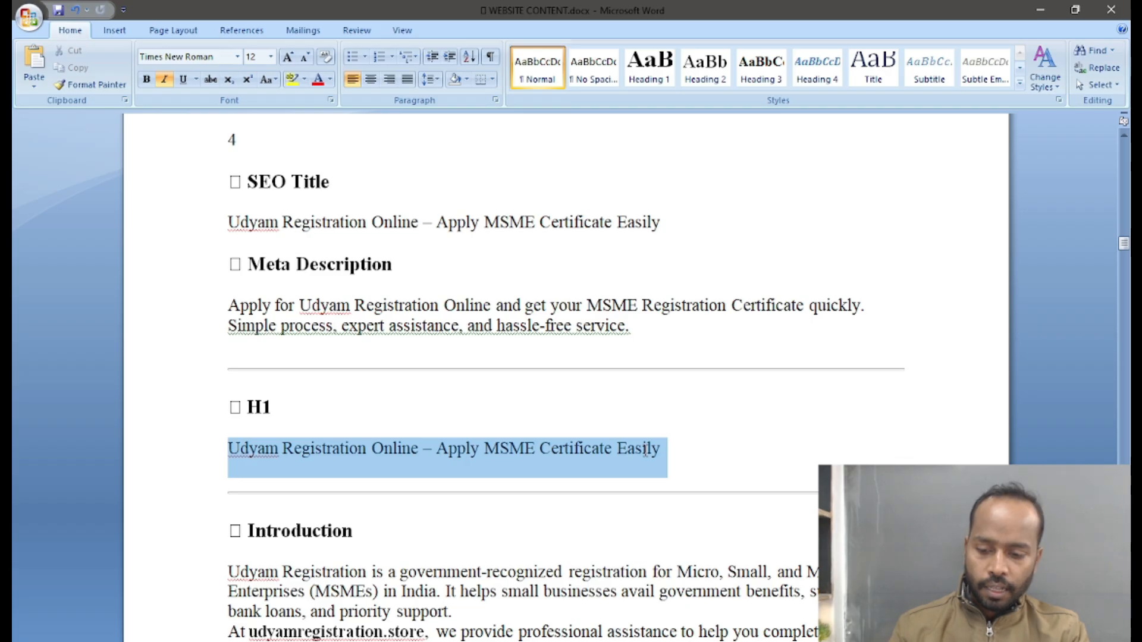
key("alt+Tab")
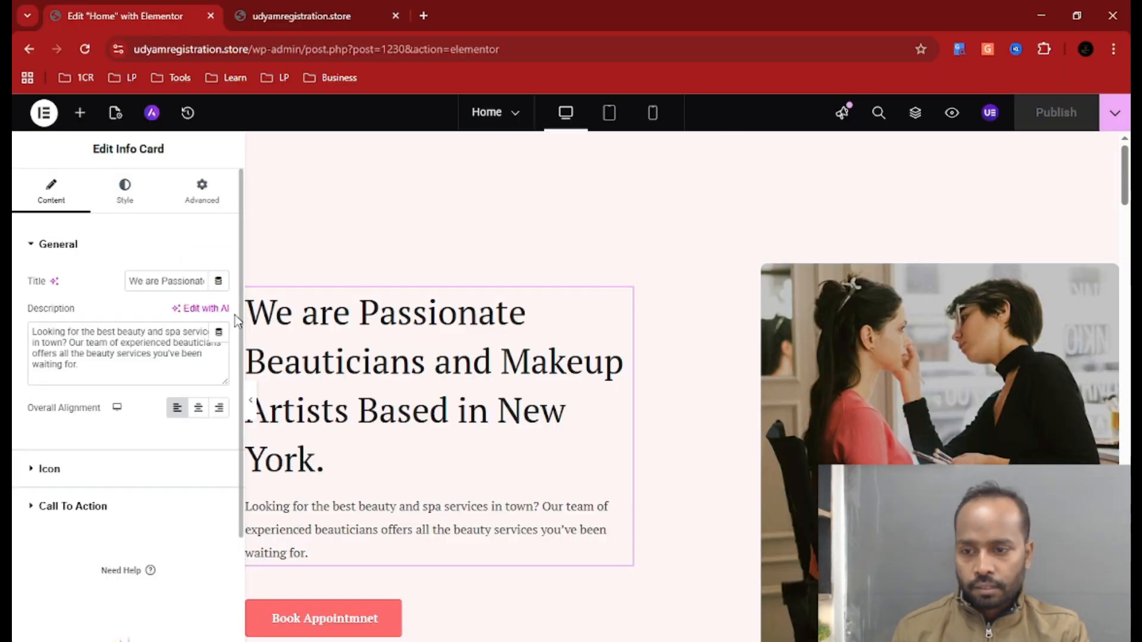
- Examine the hero Info Card's Call To Action and Icon settings and go back to its General settings
mouse_move(623, 302)
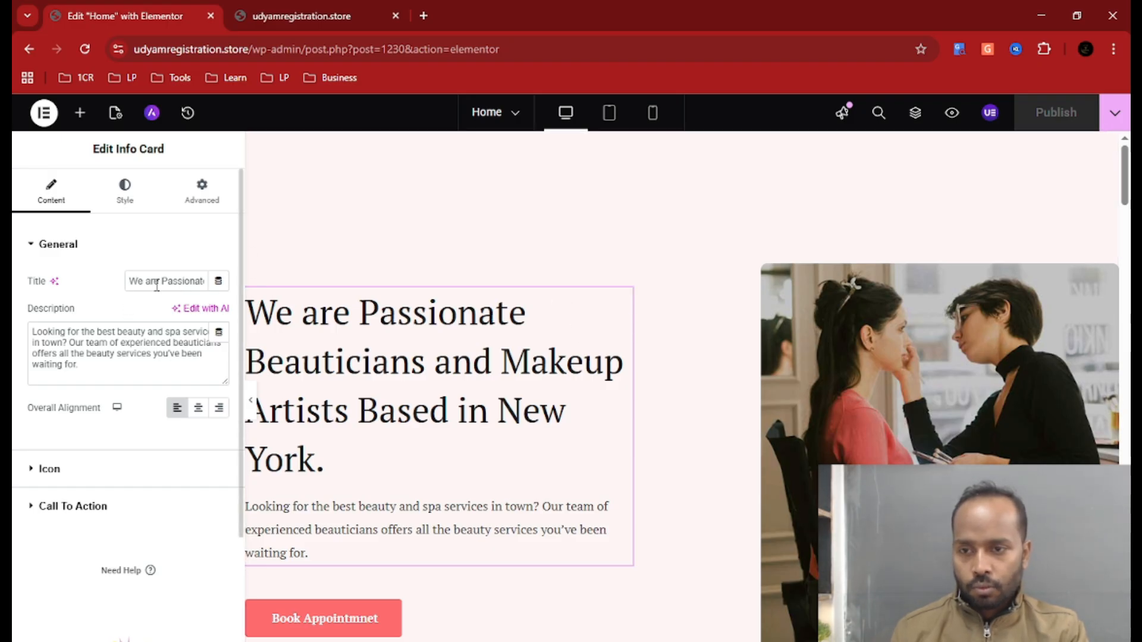
left_click(85, 504)
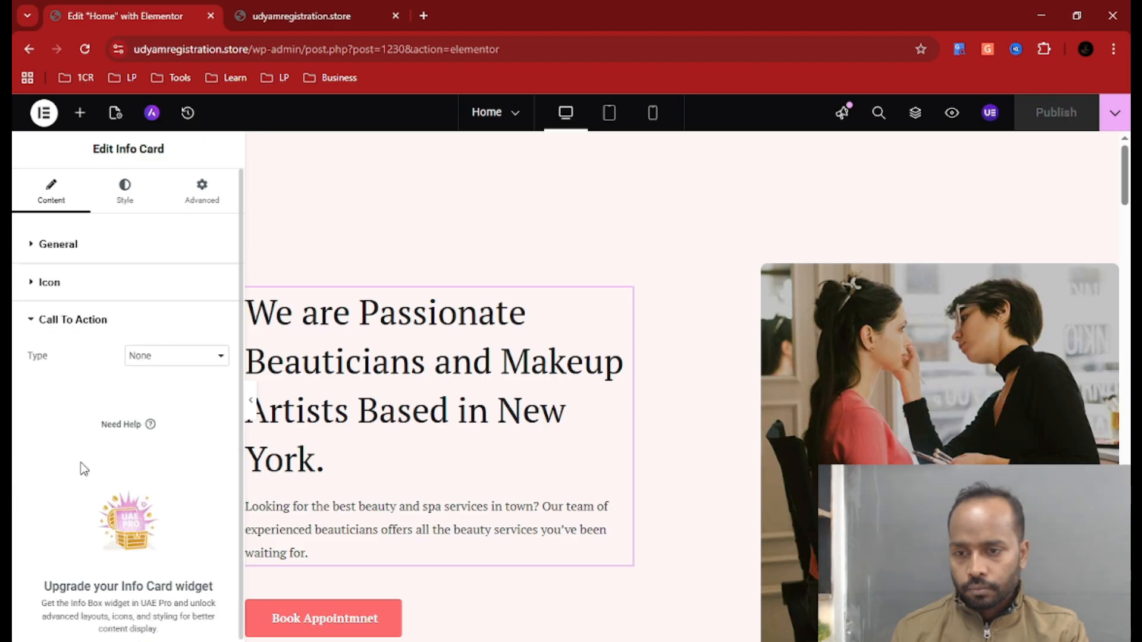
scroll(112, 409, "down", 1)
scroll(112, 408, "up", 1)
left_click(98, 291)
left_click(89, 245)
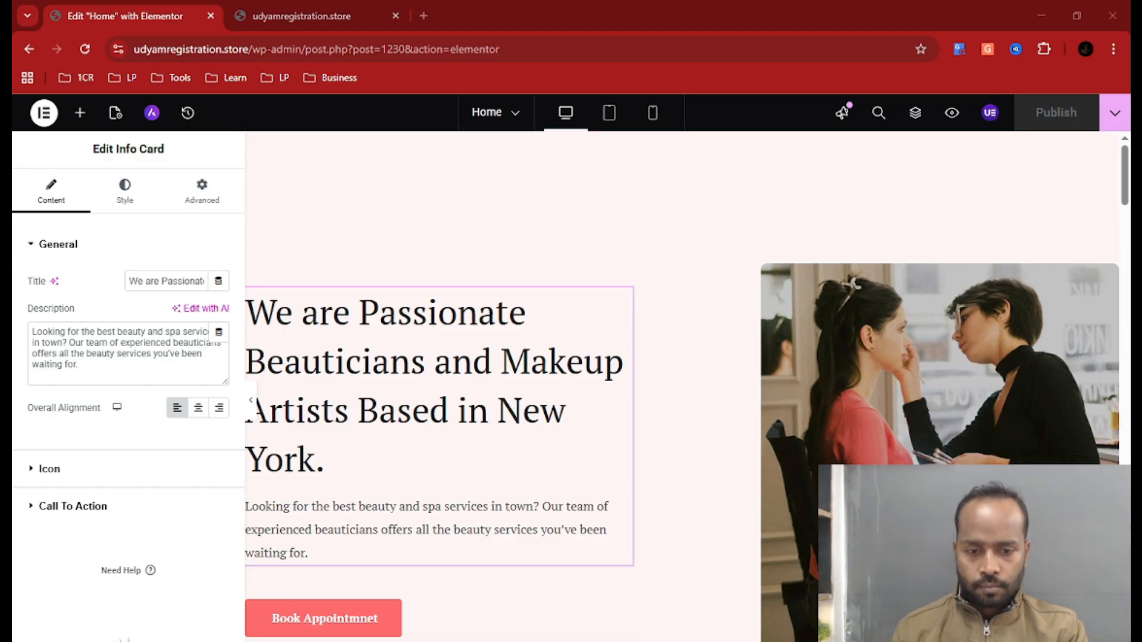
- Replace the hero Info Card's title with the primary keyword "Udyam Registration Online" copied from WEBSITE CONTENT.docx in Word
key("alt+Tab")
scroll(570, 481, "up", 20)
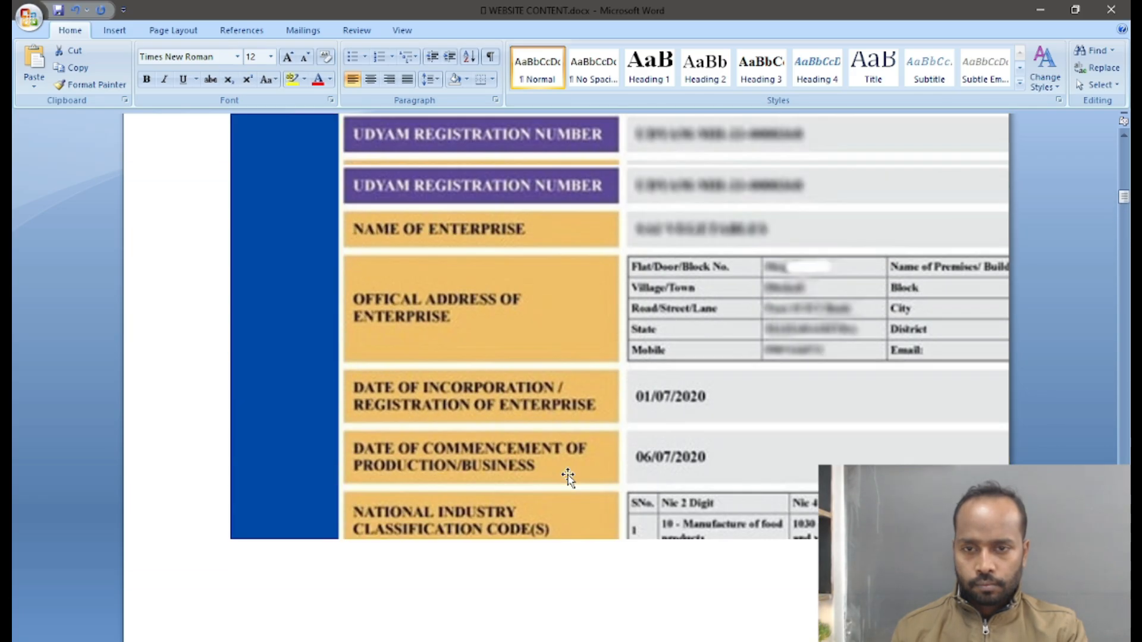
scroll(568, 477, "up", 12)
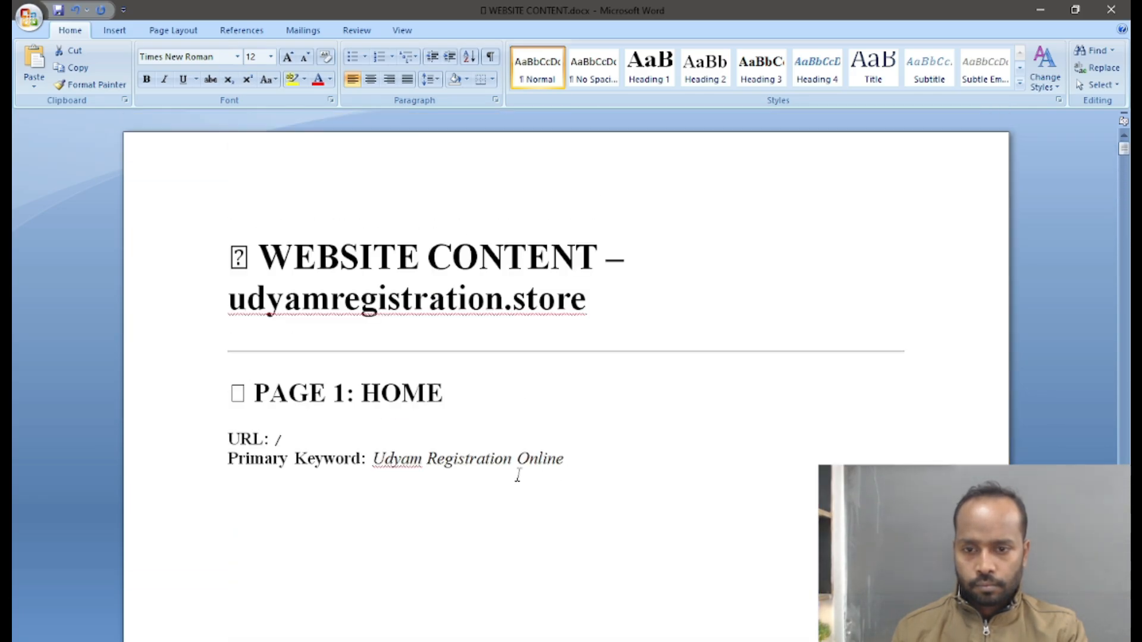
left_click_drag(593, 462, 373, 461)
key("ctrl+c")
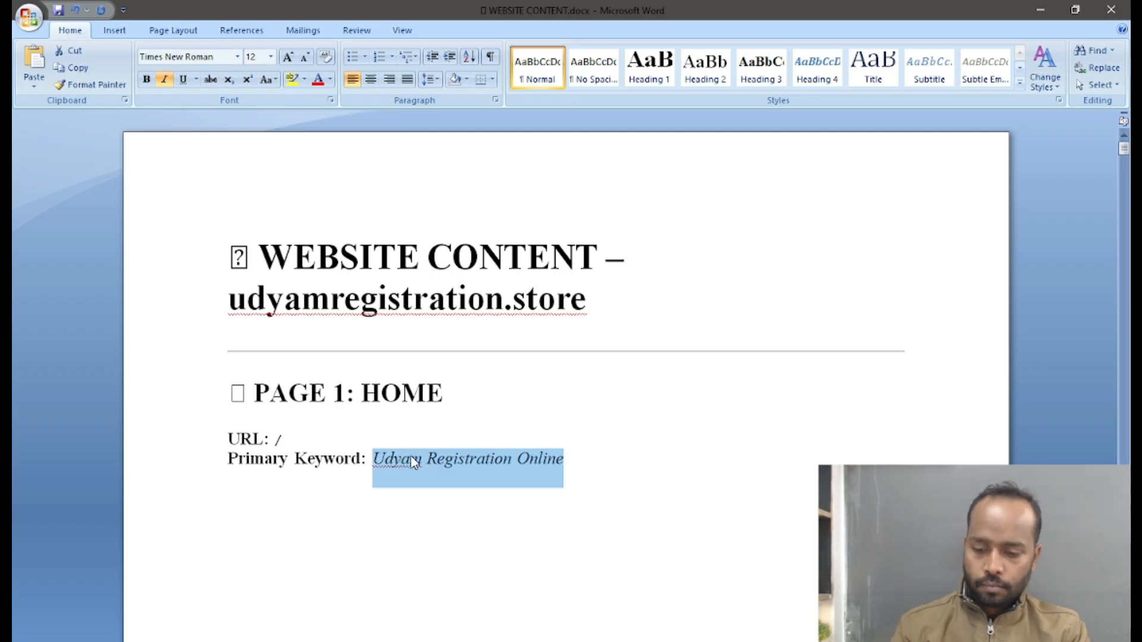
key("alt+Tab")
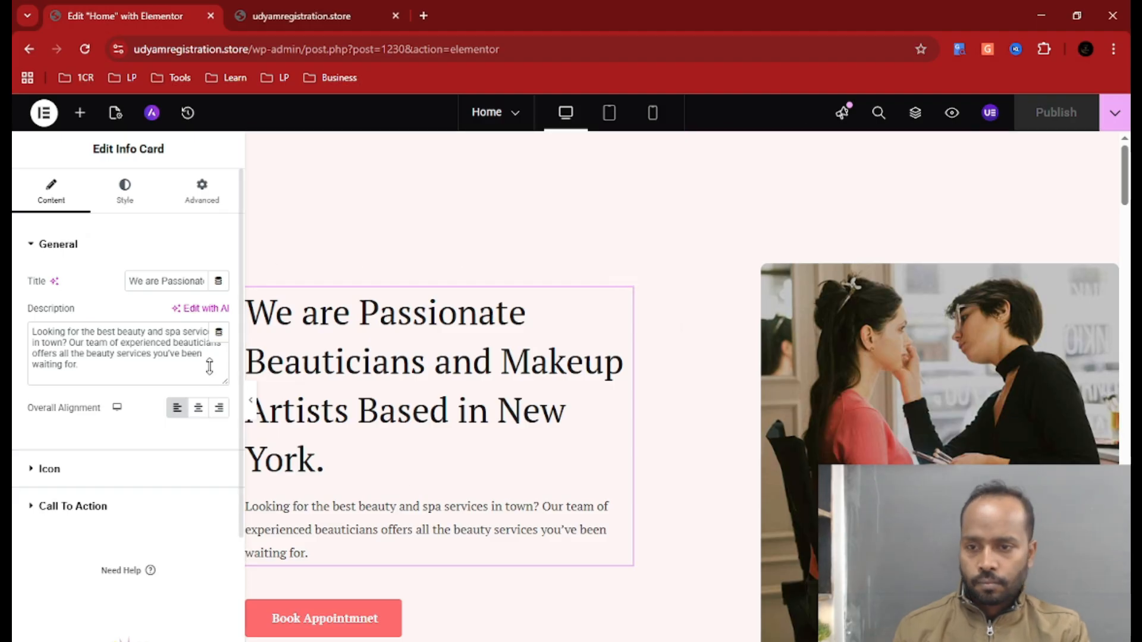
triple_click(176, 280)
key("ctrl+v")
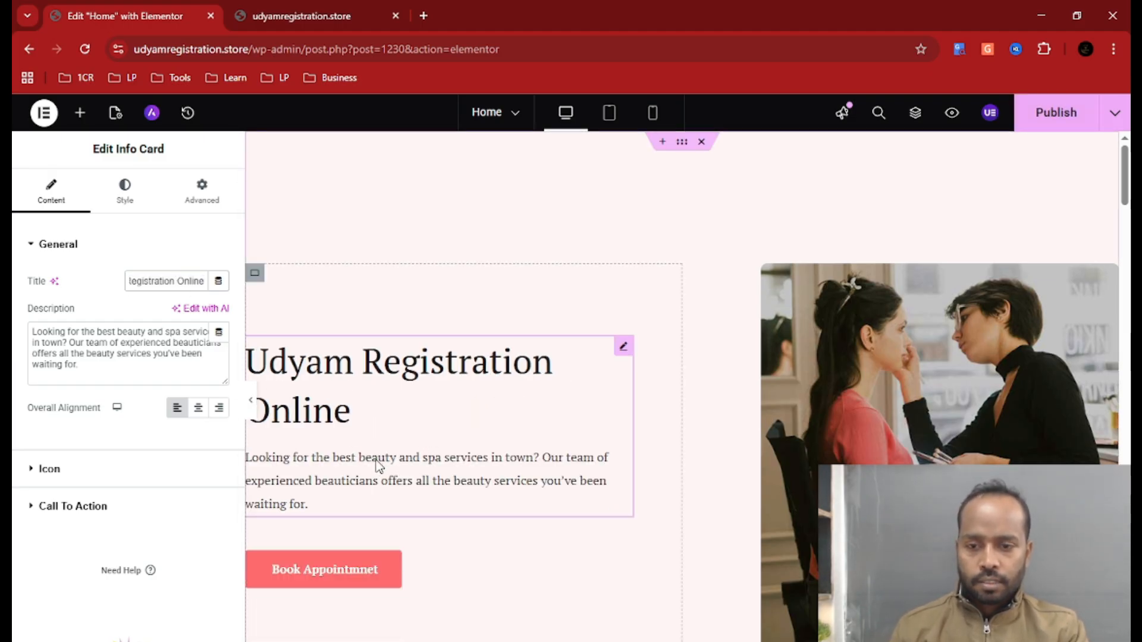
- Replace the hero Info Card's description with the Home page's Meta Description from the Word document, beginning "Apply for Udyam Registration Online and get your MSME Registration Certificate"
scroll(378, 466, "down", 1)
key("alt+Tab")
scroll(426, 469, "down", 15)
scroll(426, 469, "down", 20)
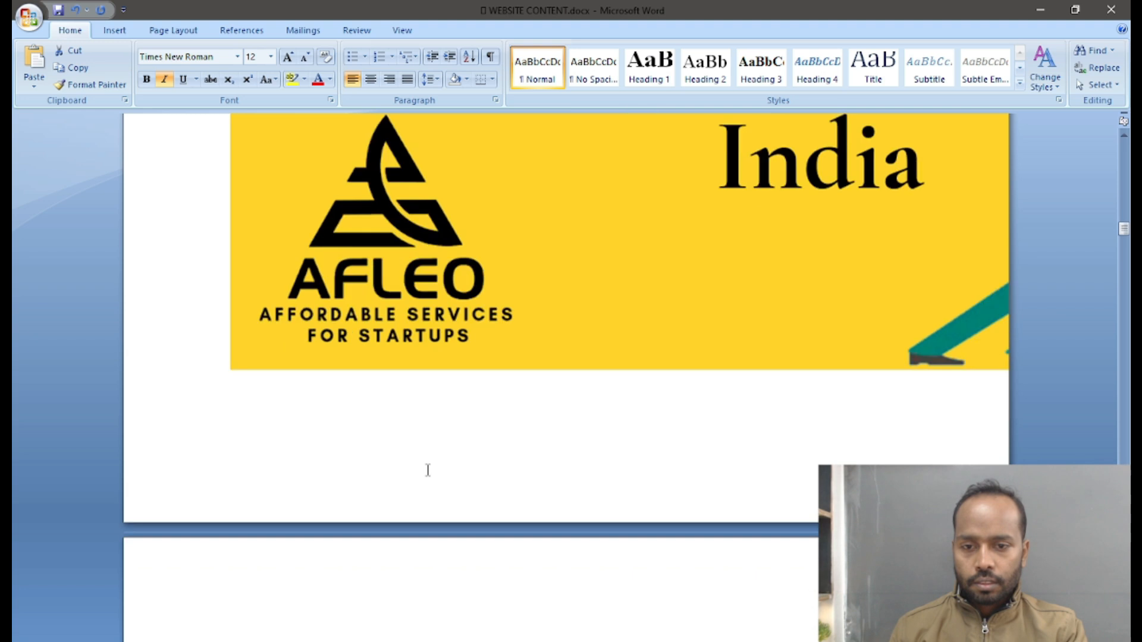
scroll(428, 470, "down", 5)
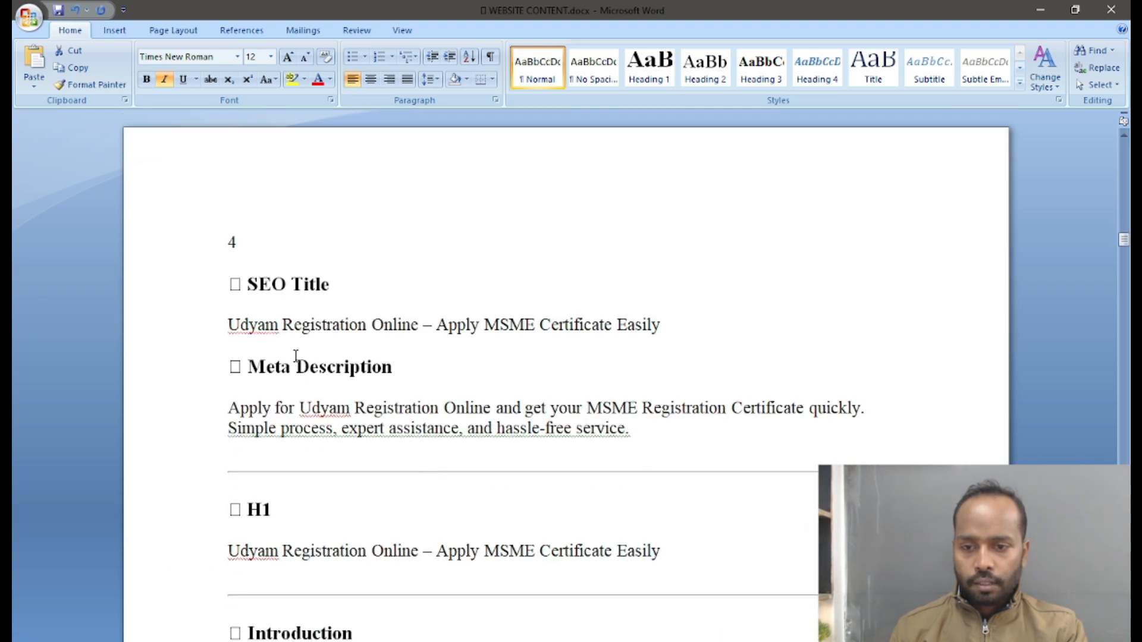
left_click_drag(229, 407, 632, 433)
key("ctrl+c")
left_click(586, 640)
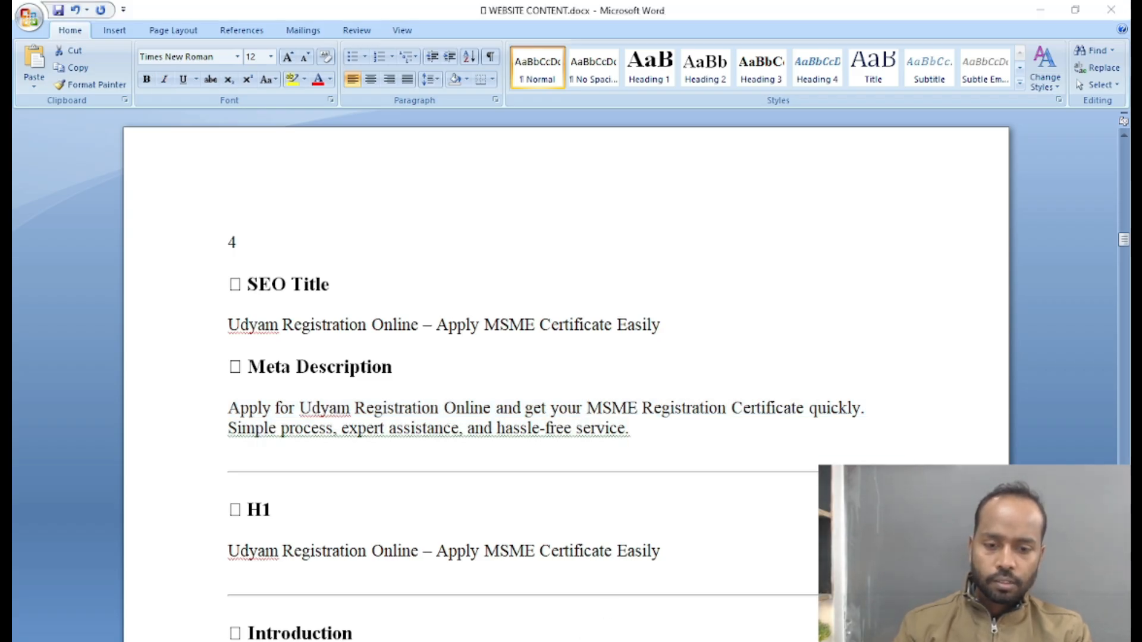
left_click(159, 359)
key("ctrl+a")
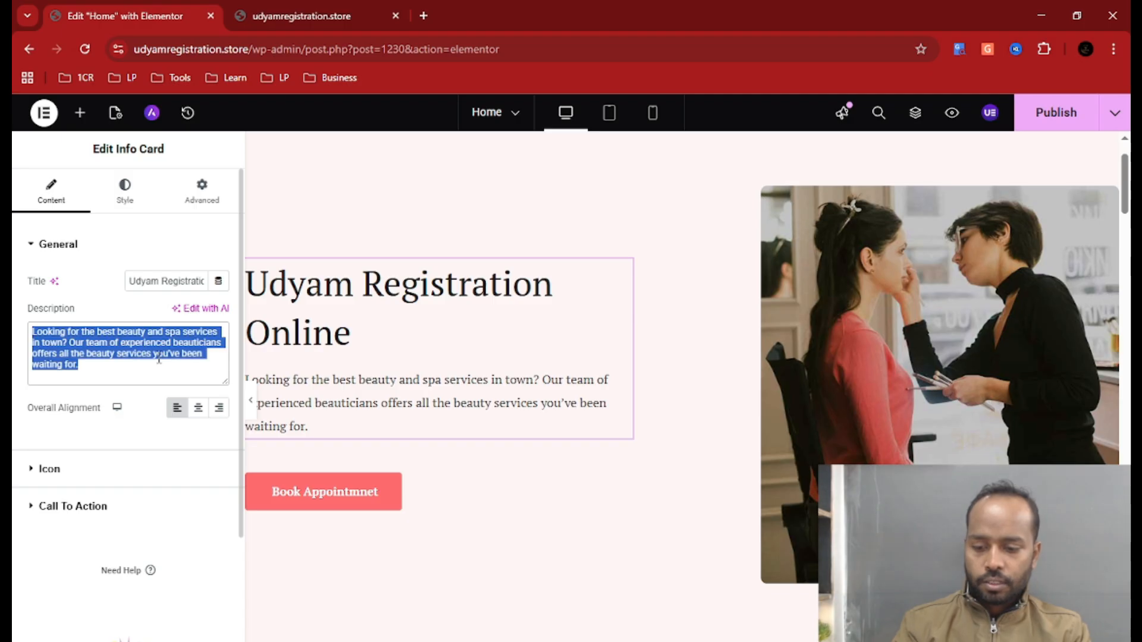
key("ctrl+v")
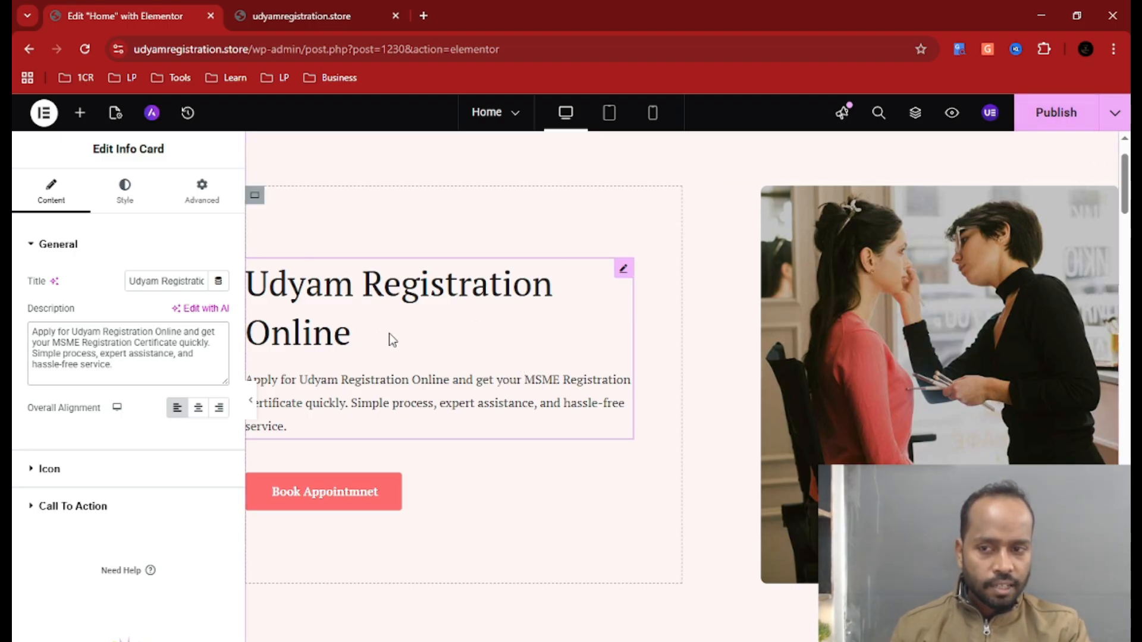
- Publish the Home page, reload the live udyamregistration.store page to check the hero title and description, and return to the Elementor editor
left_click(1074, 119)
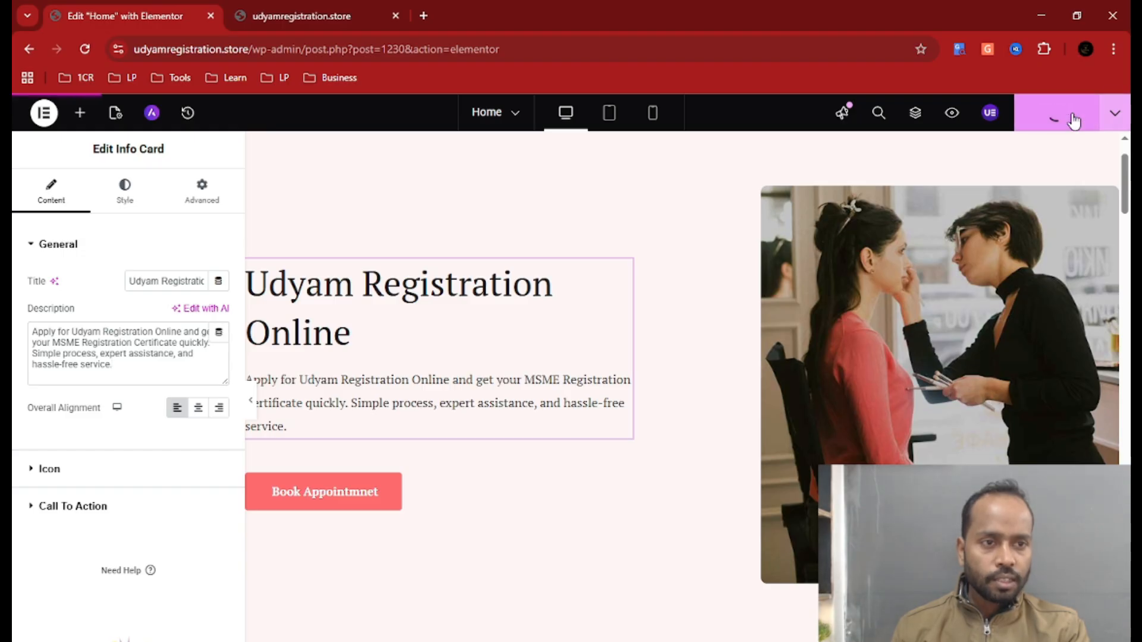
left_click(294, 16)
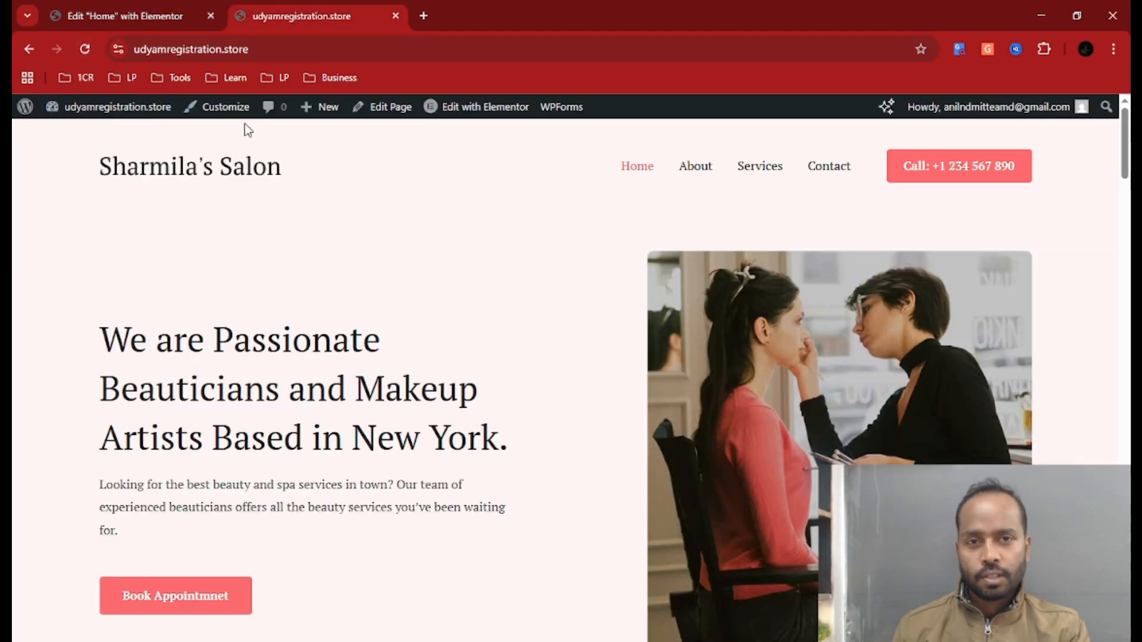
left_click(85, 48)
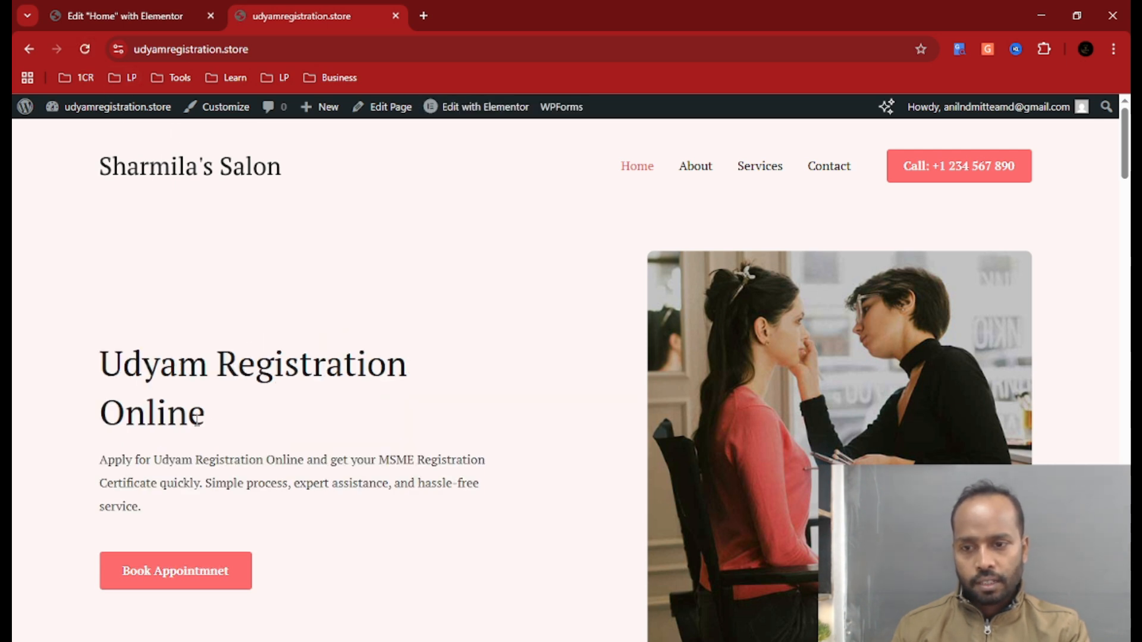
left_click_drag(202, 429, 106, 416)
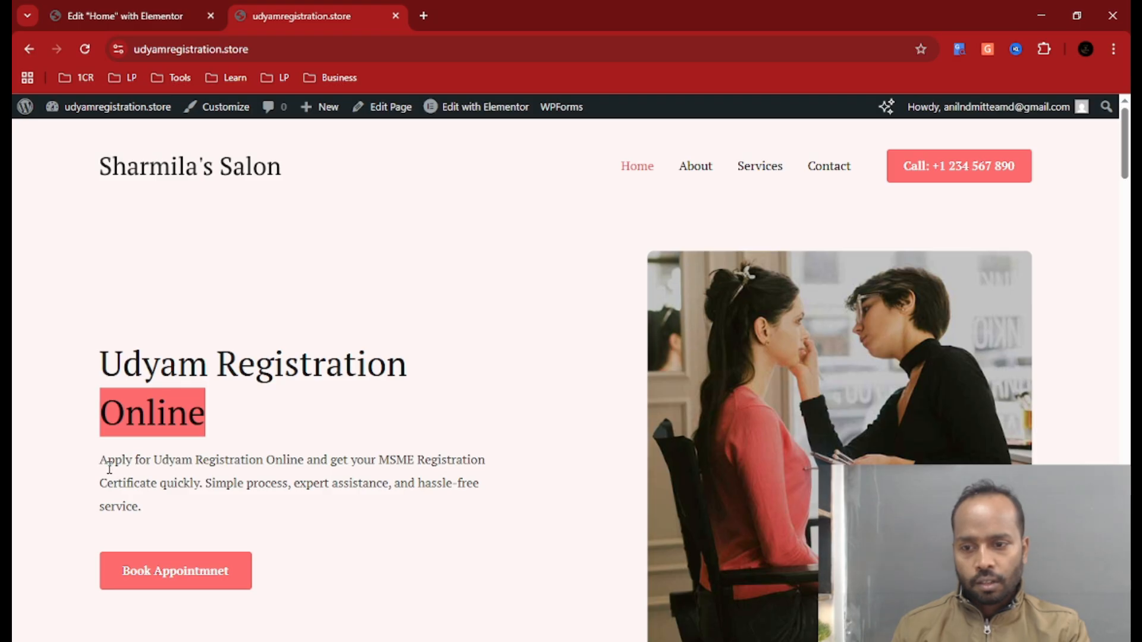
left_click_drag(118, 465, 162, 465)
left_click_drag(240, 466, 327, 467)
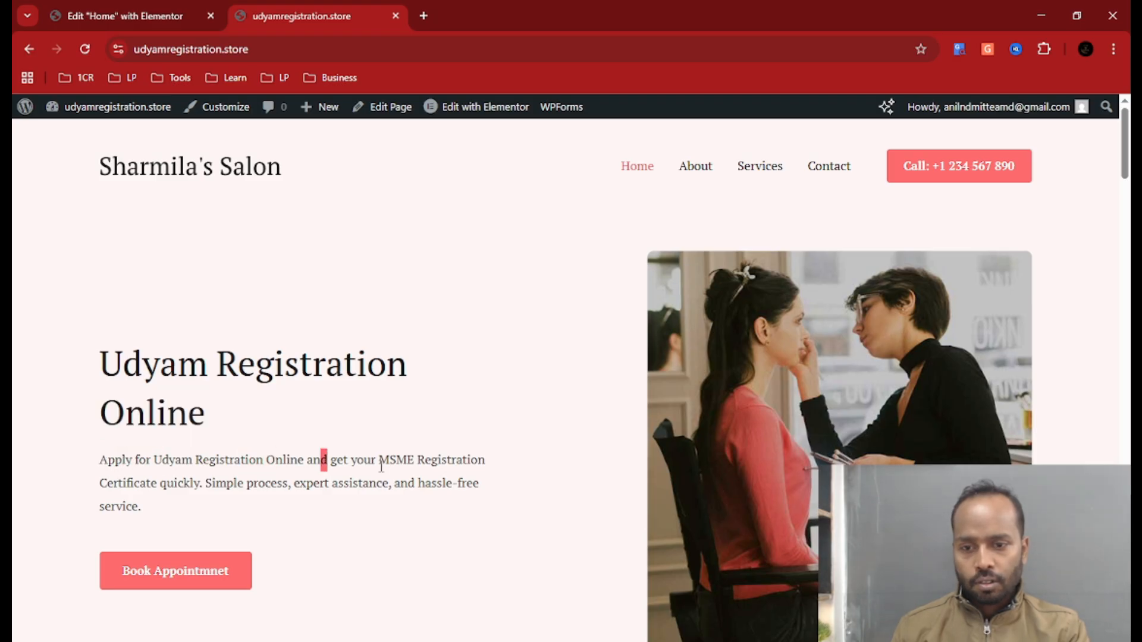
left_click_drag(214, 515, 147, 459)
left_click(487, 461)
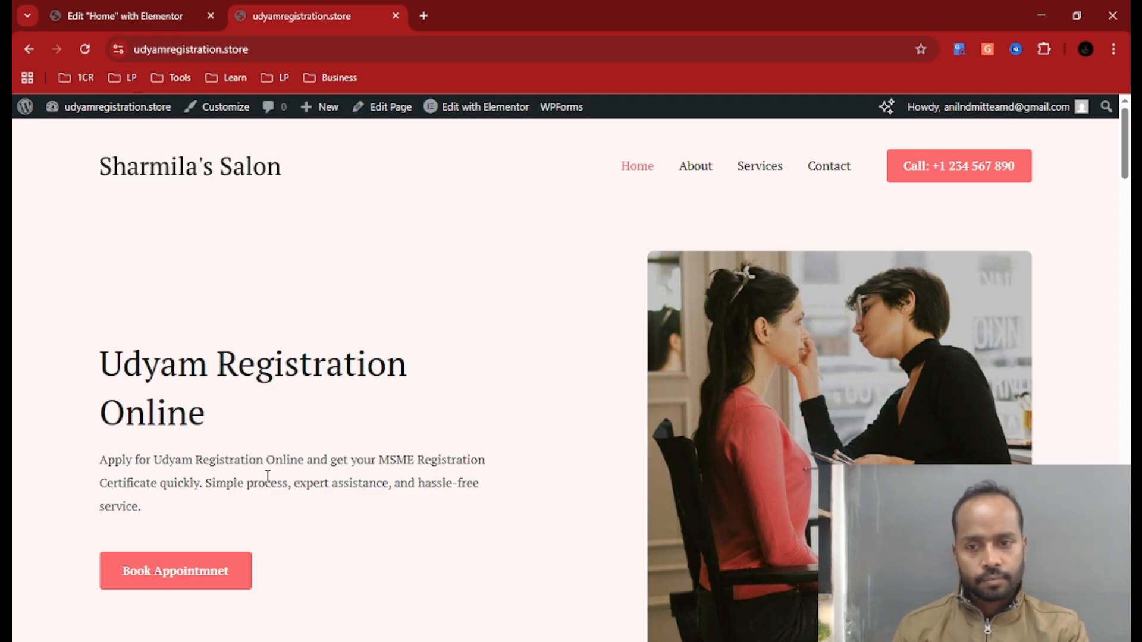
left_click(145, 22)
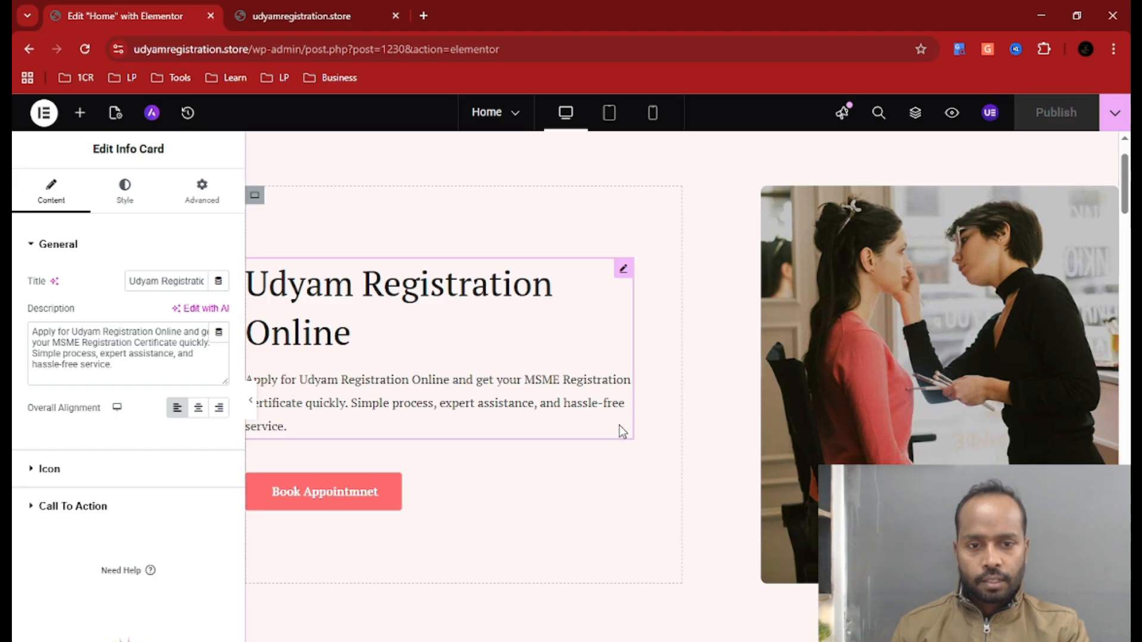
- Open the hero section's image for replacement, dismiss the Image Optimizer suggestion, and upload the Udyam Registration JPG from the Desktop
scroll(607, 405, "down", 4)
scroll(607, 405, "up", 5)
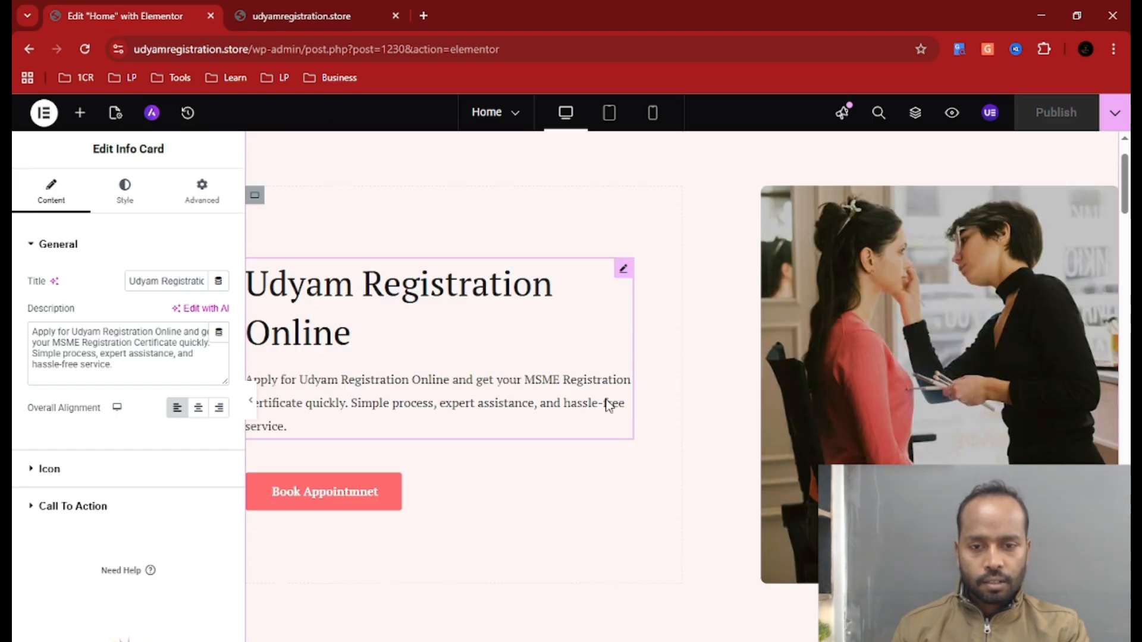
scroll(609, 406, "down", 6)
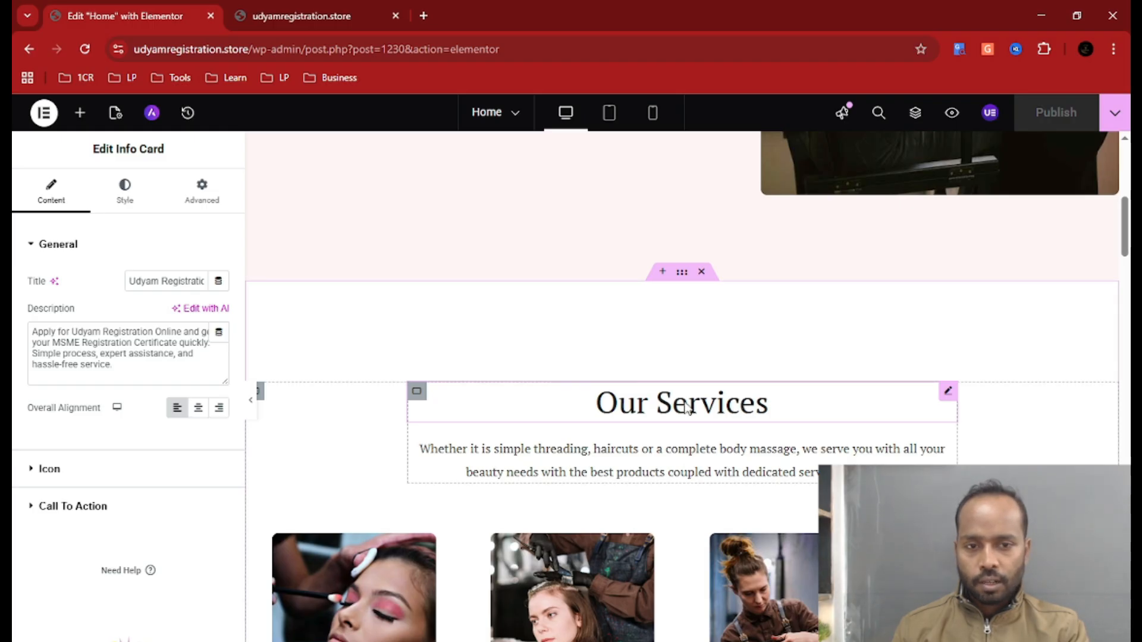
scroll(685, 407, "up", 7)
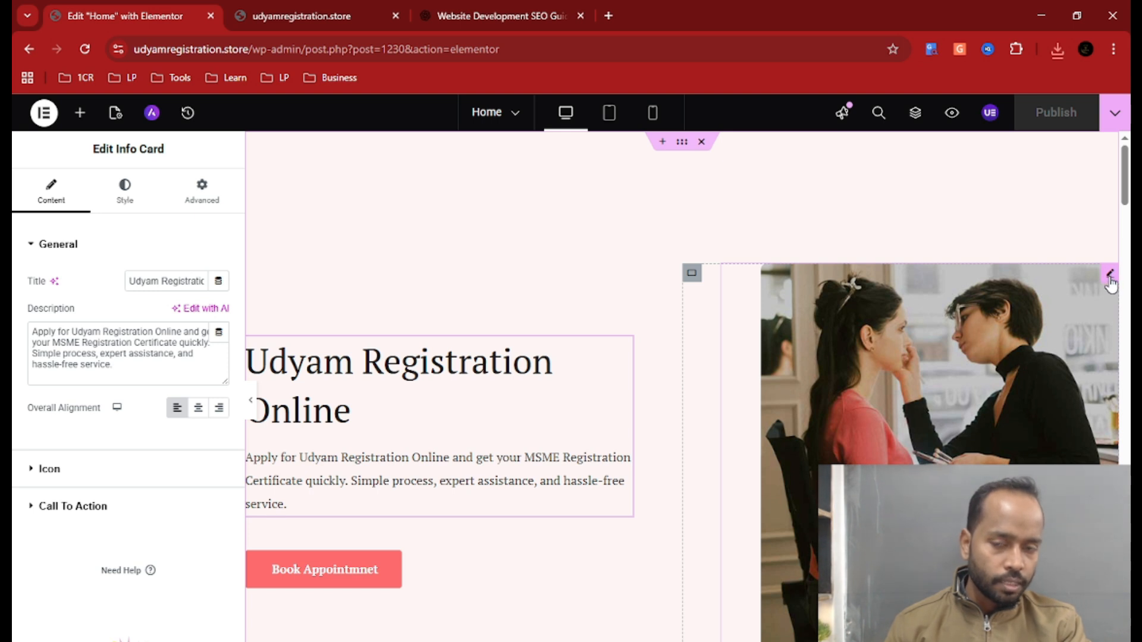
left_click(1110, 275)
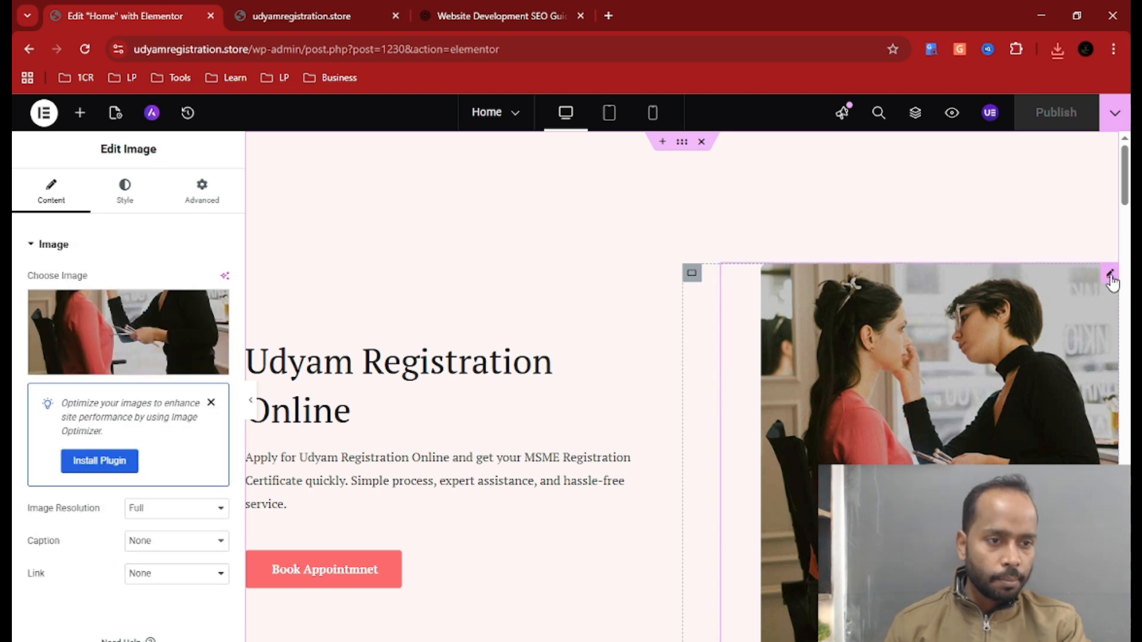
left_click(211, 402)
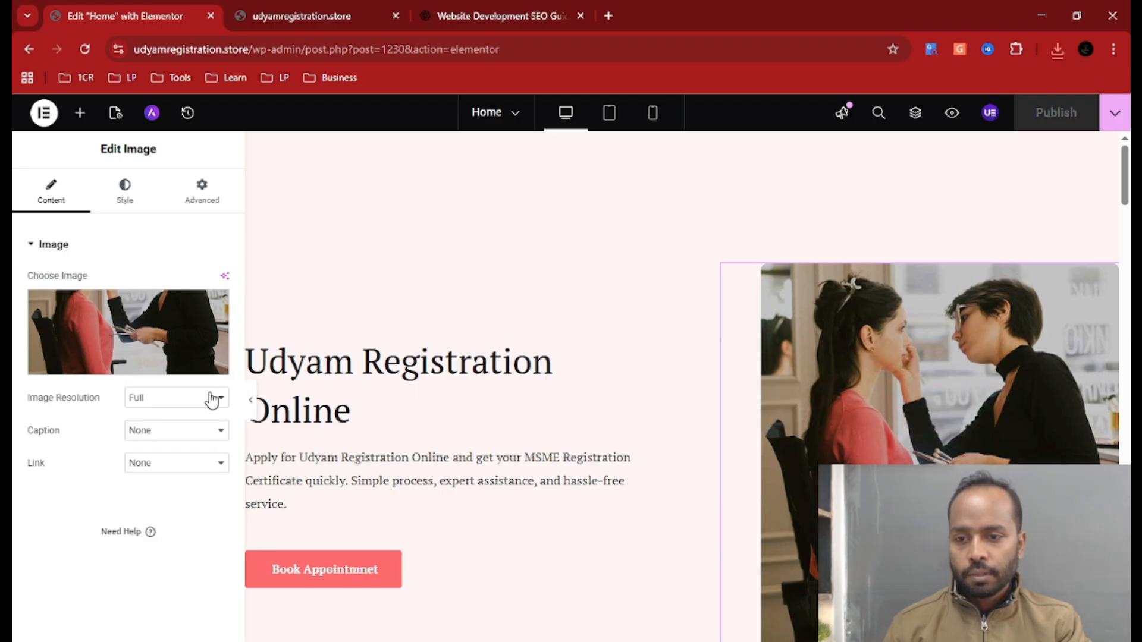
left_click(121, 324)
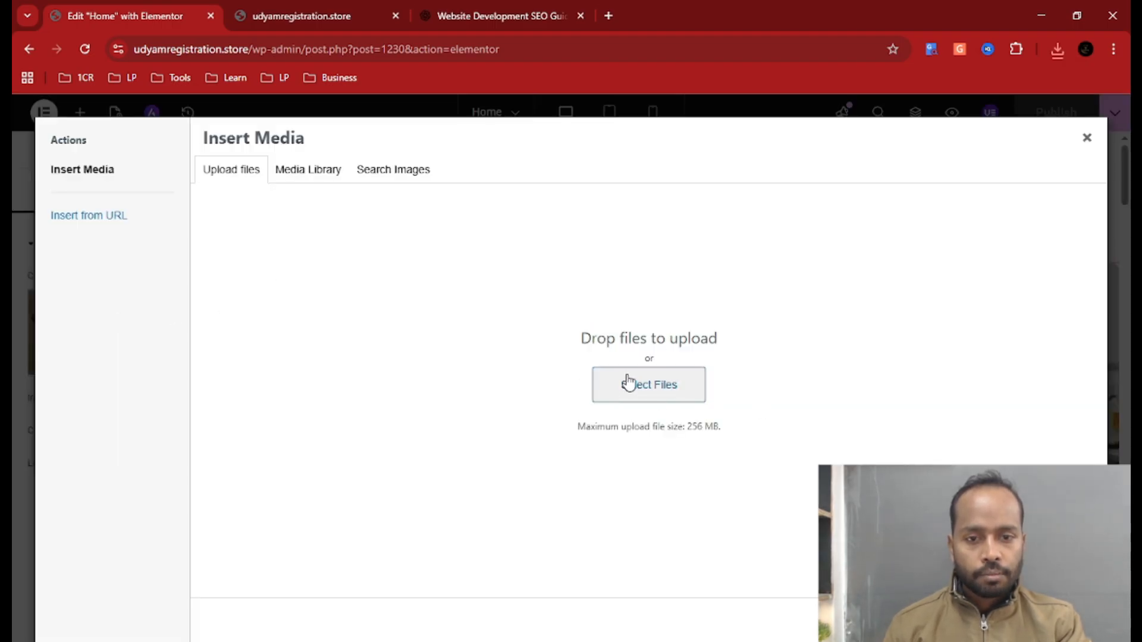
left_click(646, 390)
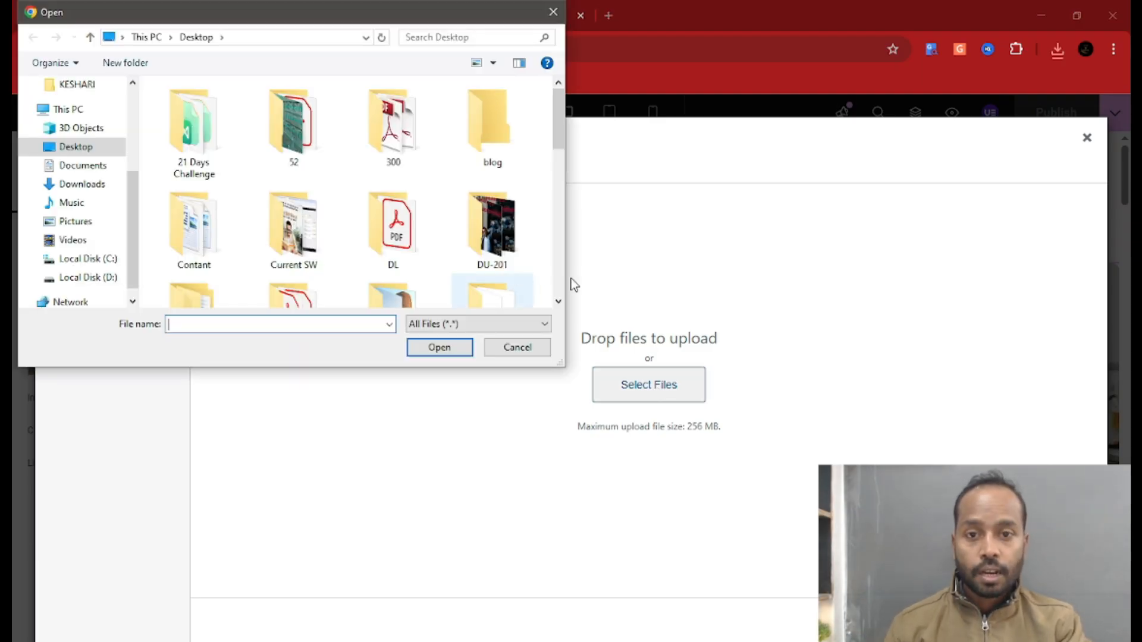
scroll(553, 241, "down", 10)
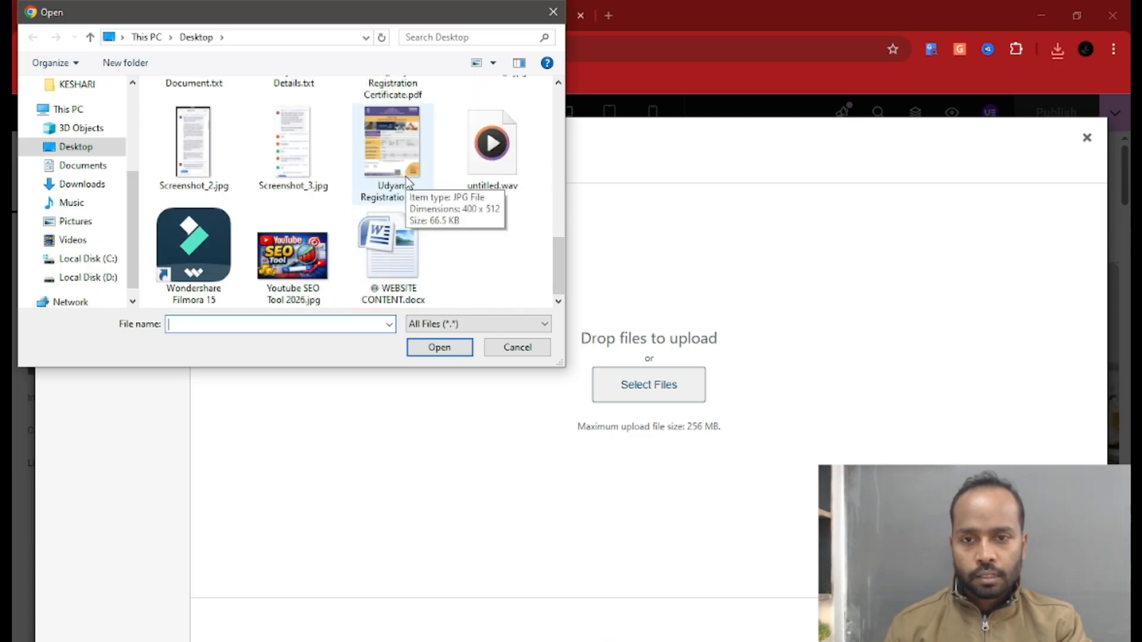
left_click(406, 178)
left_click(438, 349)
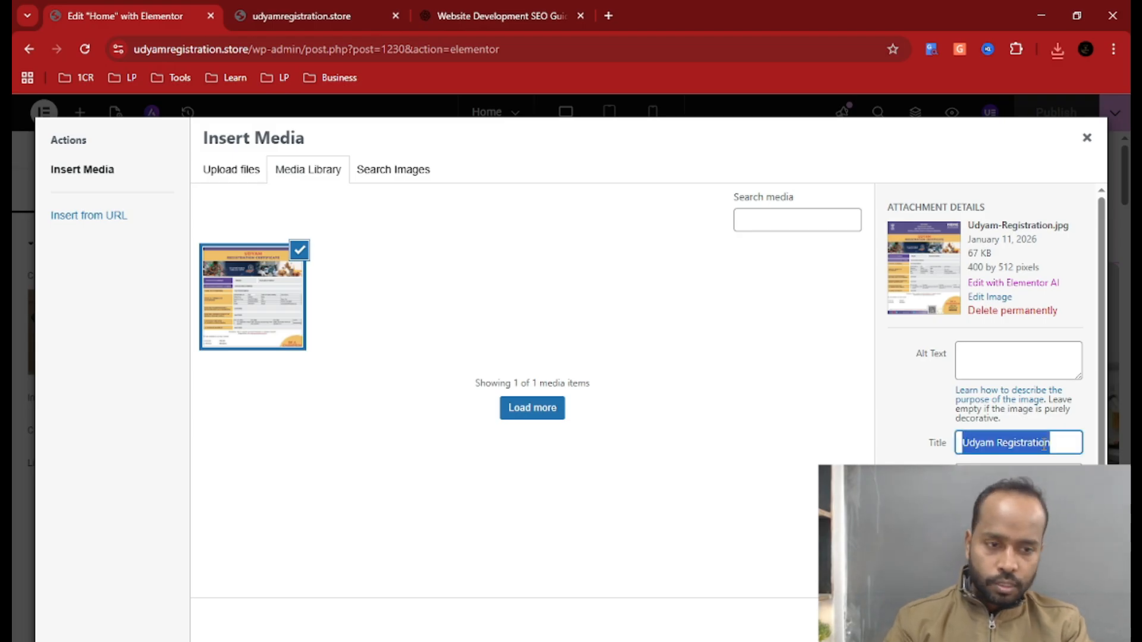
- Set the uploaded certificate image's alt text to "Udyam-Registration" and insert it as the hero image
left_click(999, 354)
type("Udyam Registration")
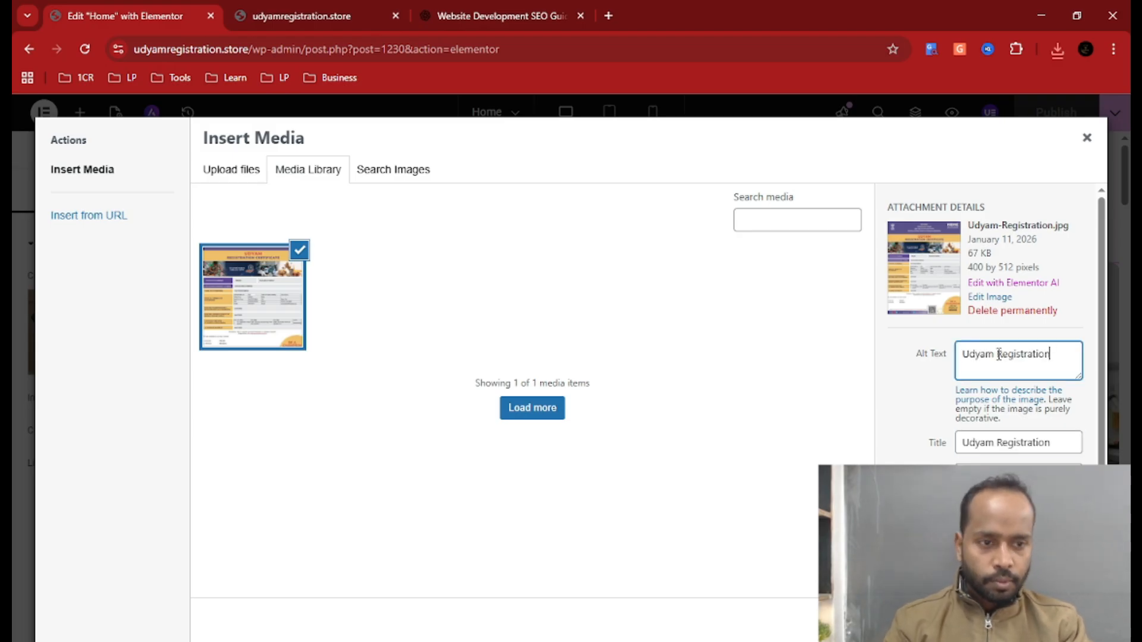
type("-")
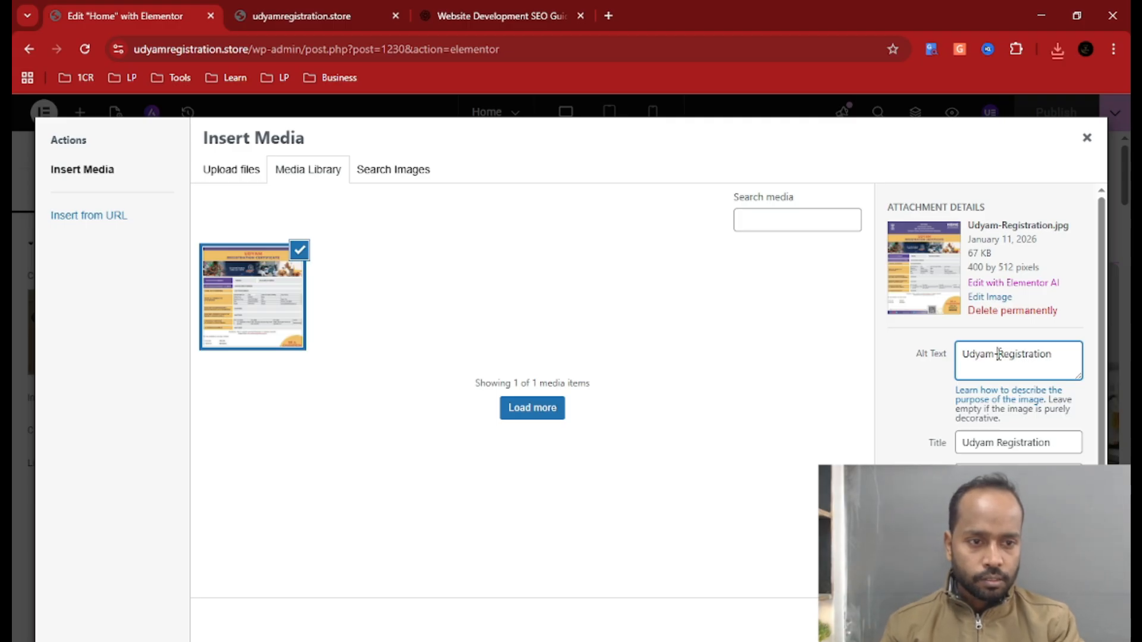
left_click(1069, 620)
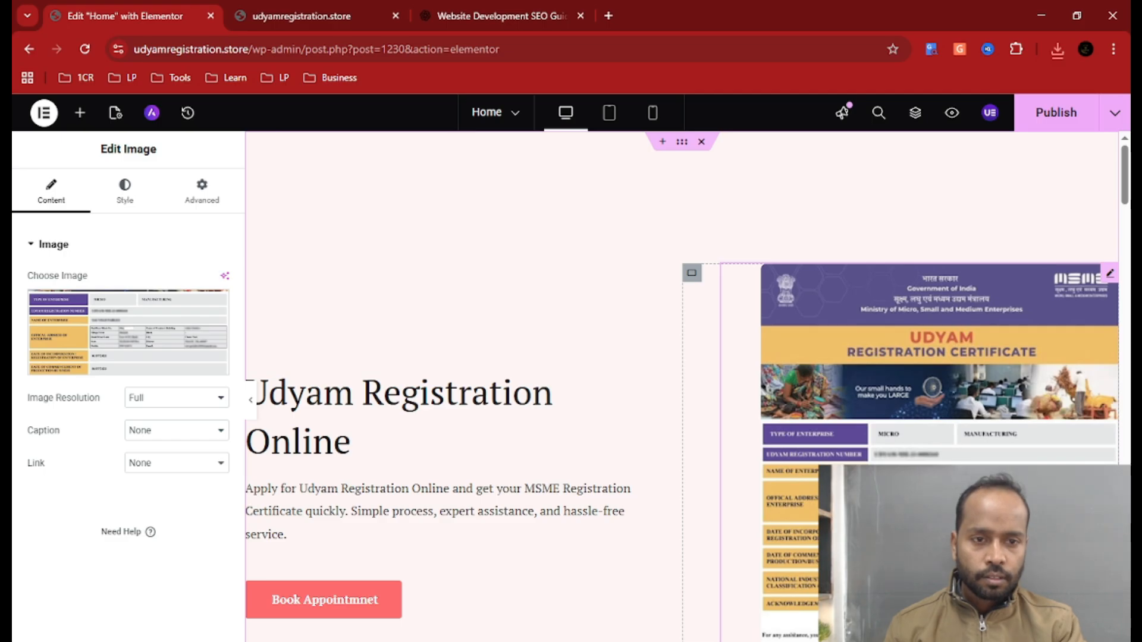
- Copy the first two sentences of the Introduction from WEBSITE CONTENT.docx in Word, ending "priority support.", and return to the Elementor editor
scroll(687, 381, "down", 4)
scroll(889, 358, "up", 3)
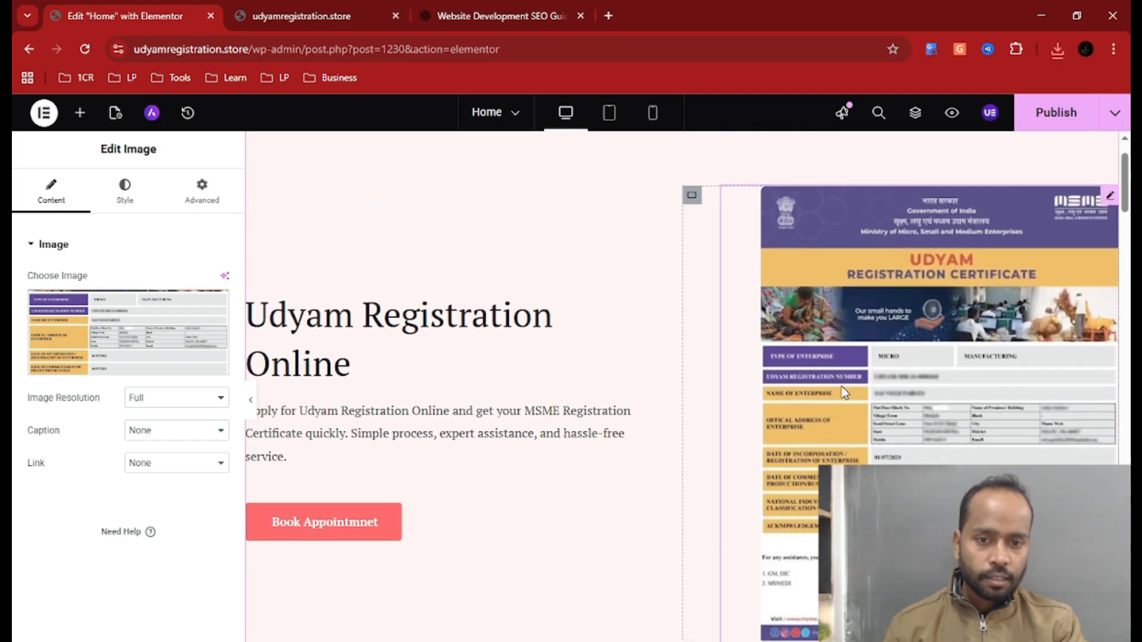
scroll(844, 351, "up", 2)
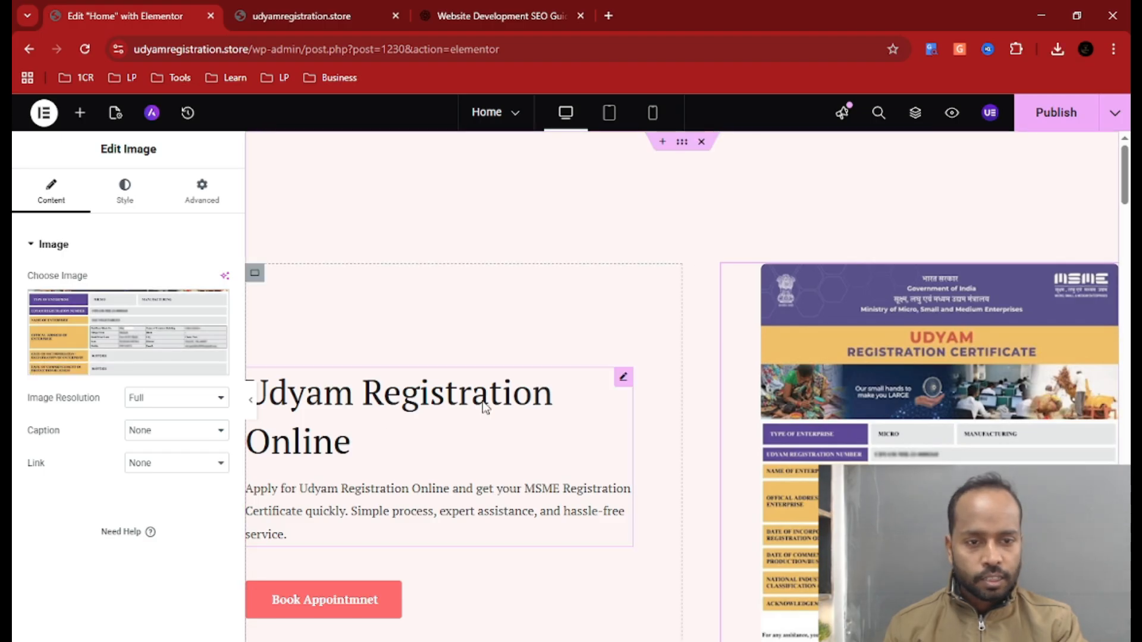
left_click_drag(453, 304, 242, 269)
key("ctrl+c")
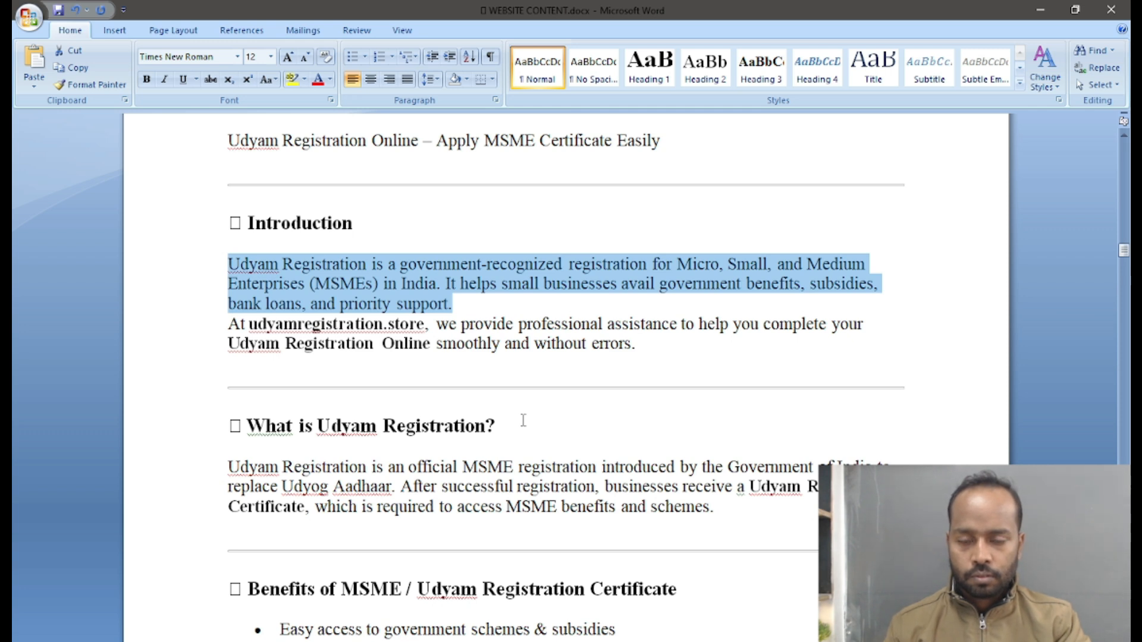
key("alt+Tab")
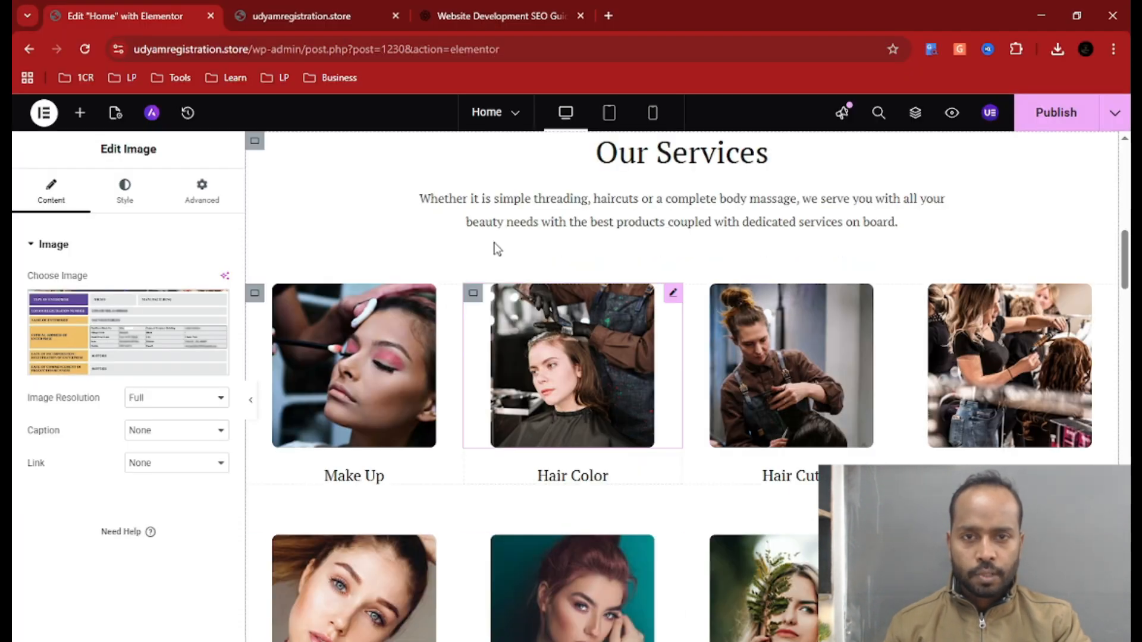
- Replace the hero Info Card's description with the copied introduction beginning "Udyam Registration is a government-recognized registration"
scroll(606, 309, "up", 10)
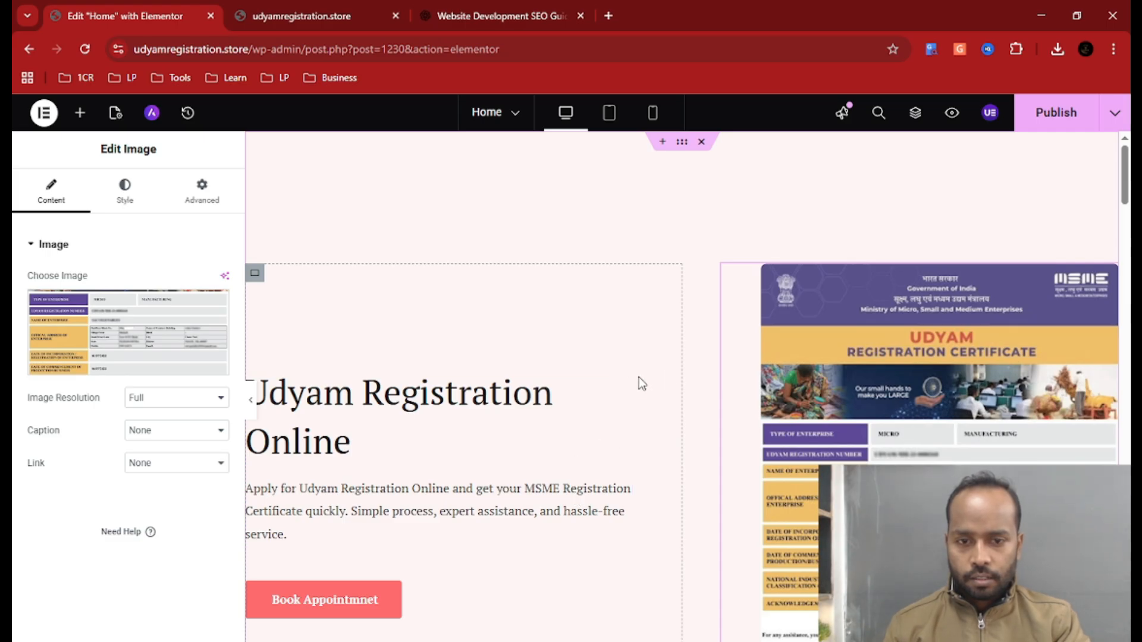
left_click(623, 377)
left_click(125, 365)
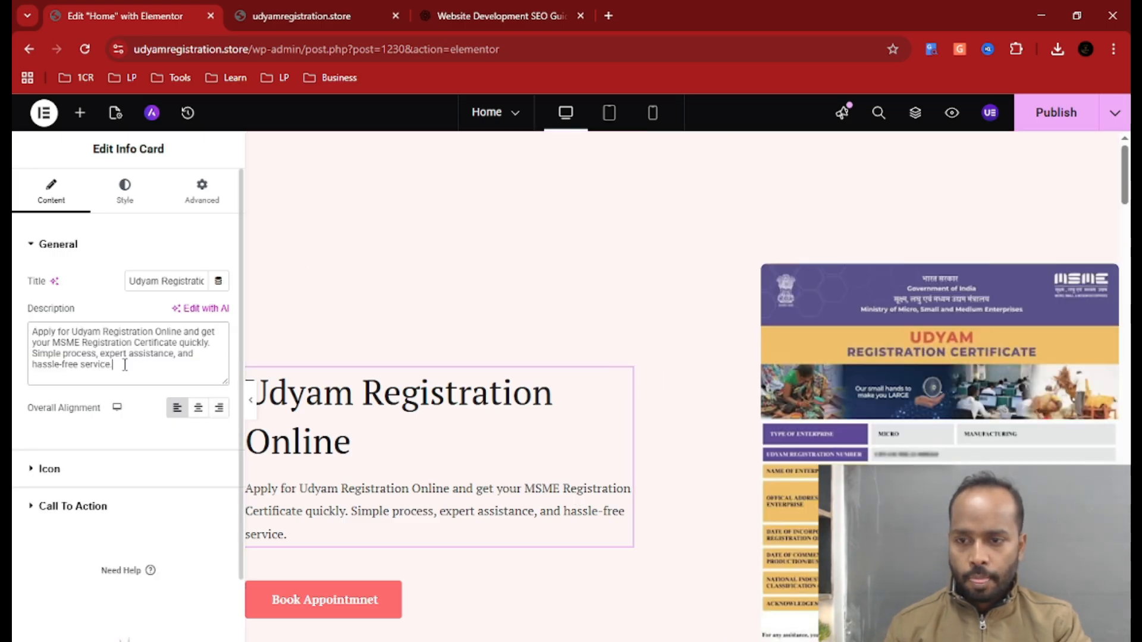
key("ctrl+a")
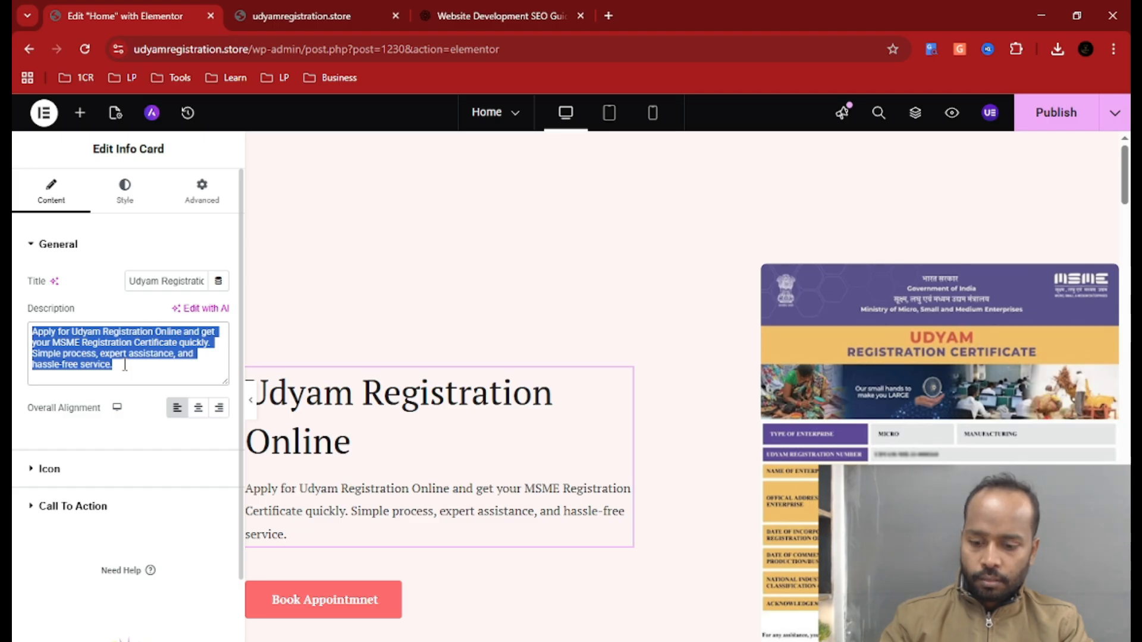
key("ctrl+v")
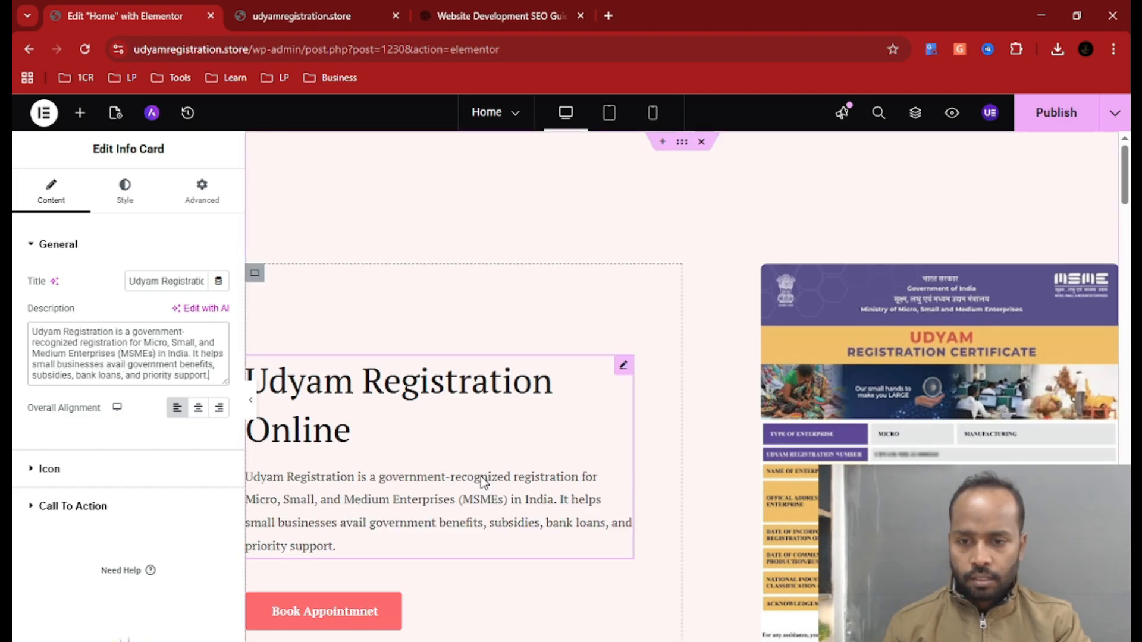
- Copy the heading "What is Udyam Registration?" from WEBSITE CONTENT.docx in Word and return to the Elementor editor
scroll(483, 481, "down", 2)
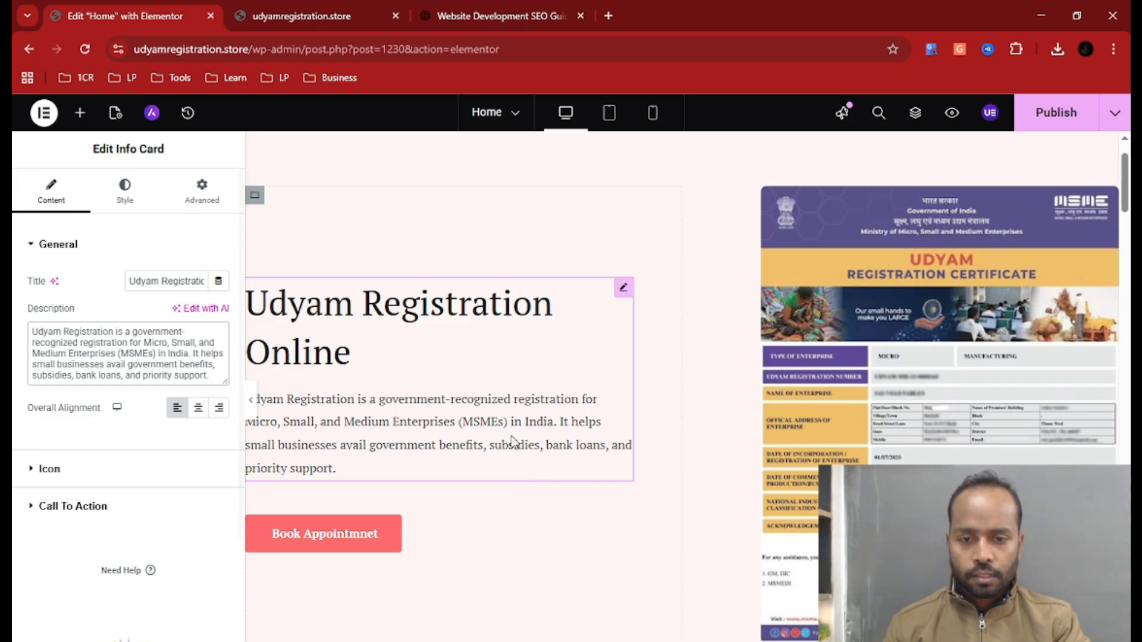
left_click(475, 640)
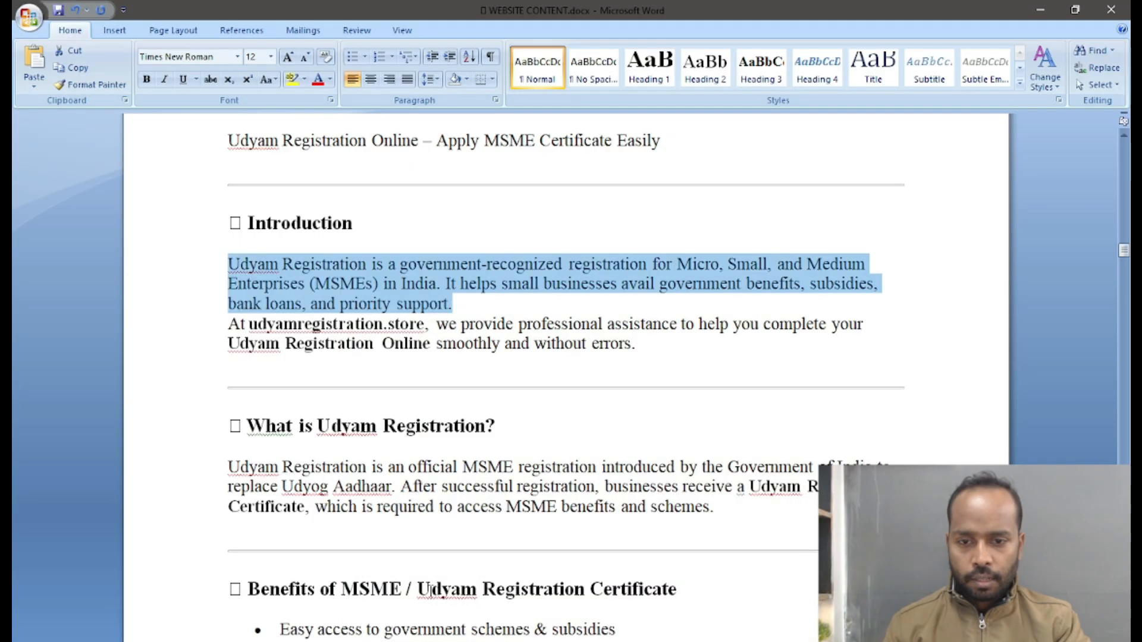
scroll(362, 469, "down", 1)
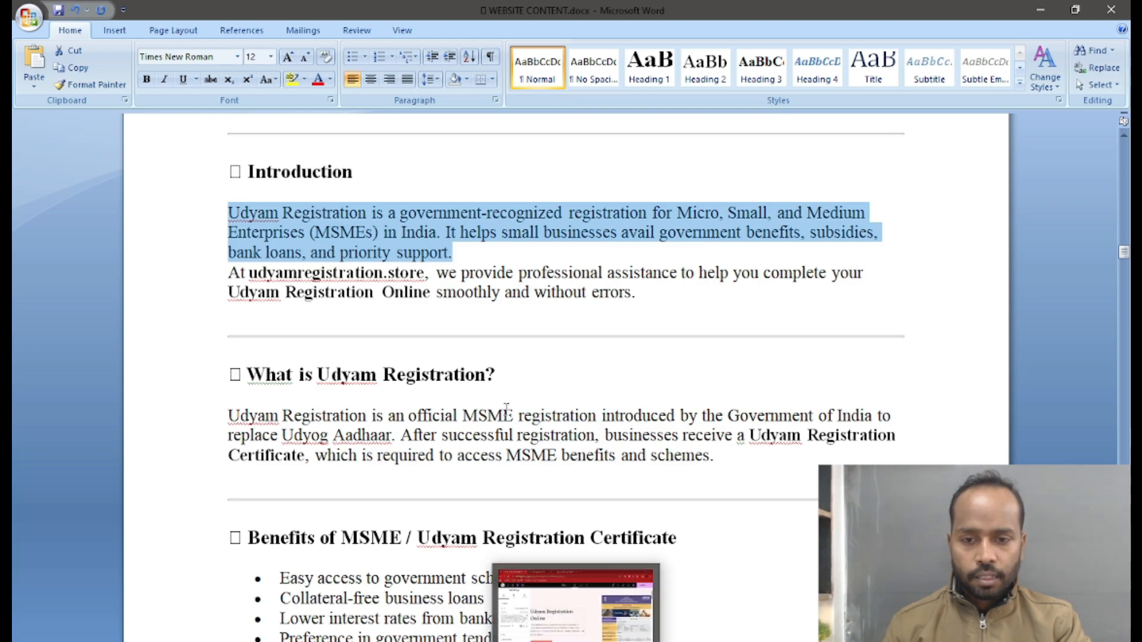
left_click_drag(496, 374, 294, 372)
key("ctrl+c")
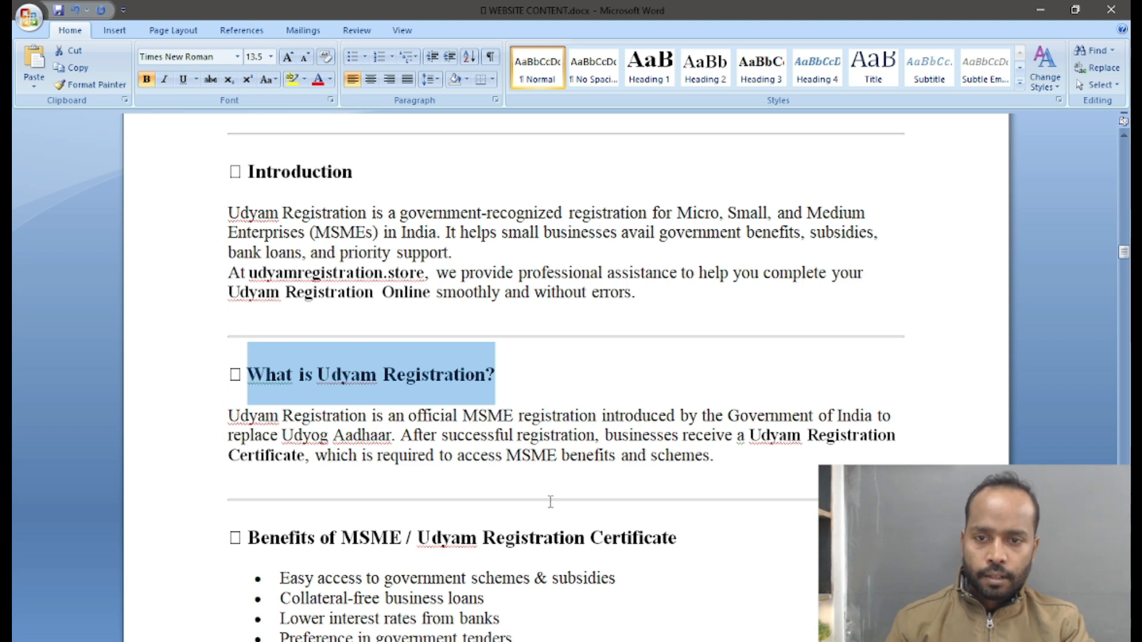
scroll(548, 502, "up", 4)
scroll(550, 509, "down", 4)
key("alt+Tab")
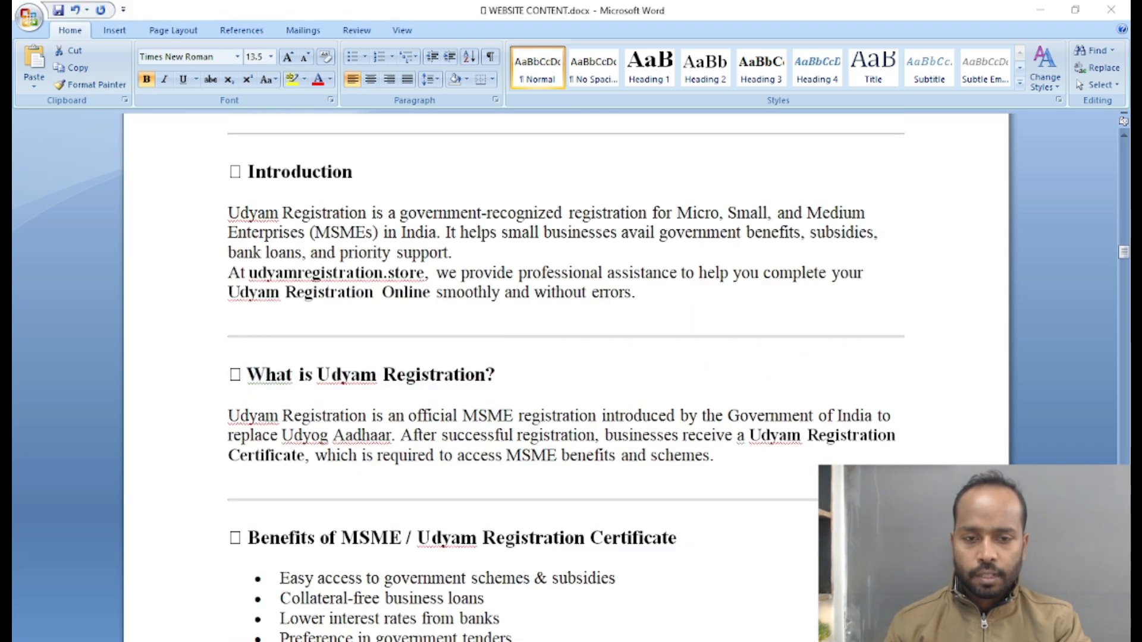
- Replace the "Our Services" heading below the hero with the copied title "What is Udyam Registration?"
scroll(728, 498, "down", 5)
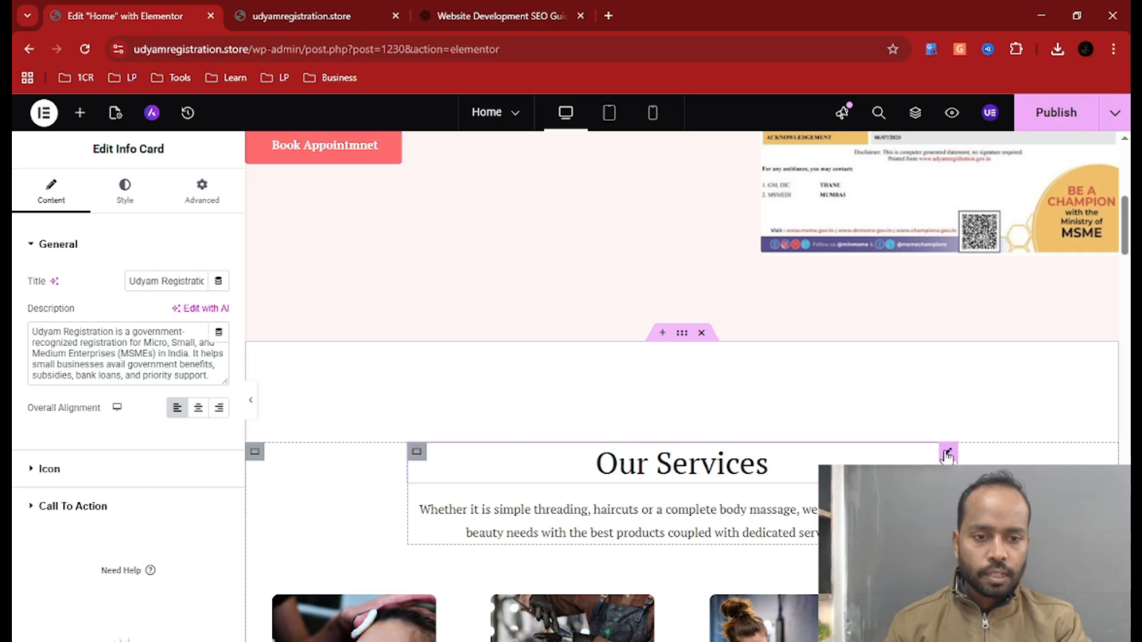
left_click(700, 469)
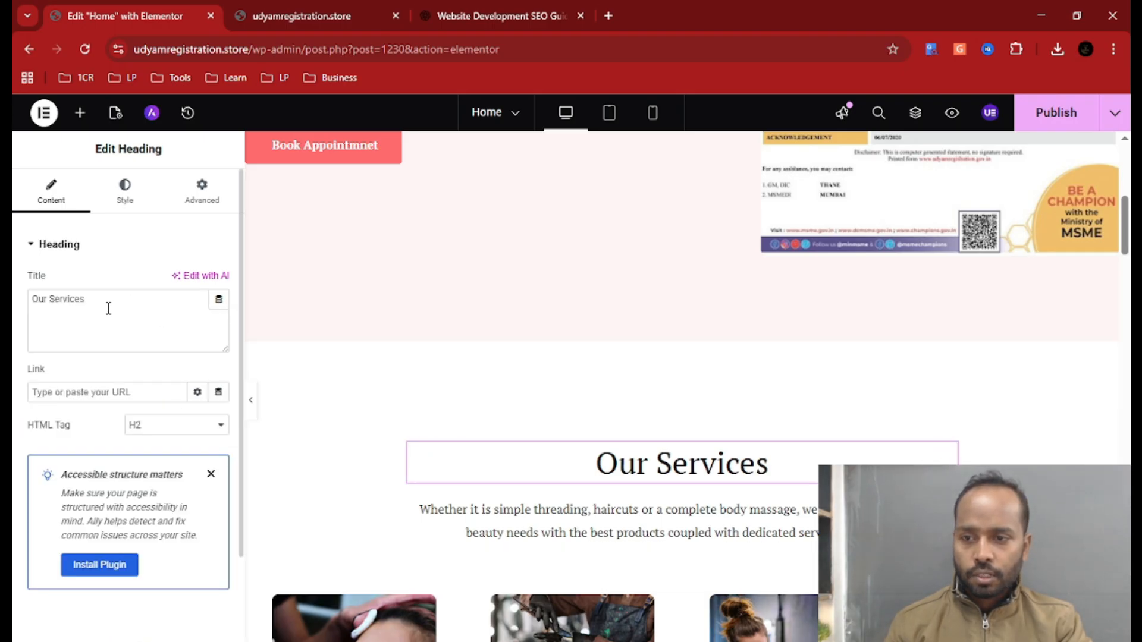
left_click_drag(87, 301, 24, 290)
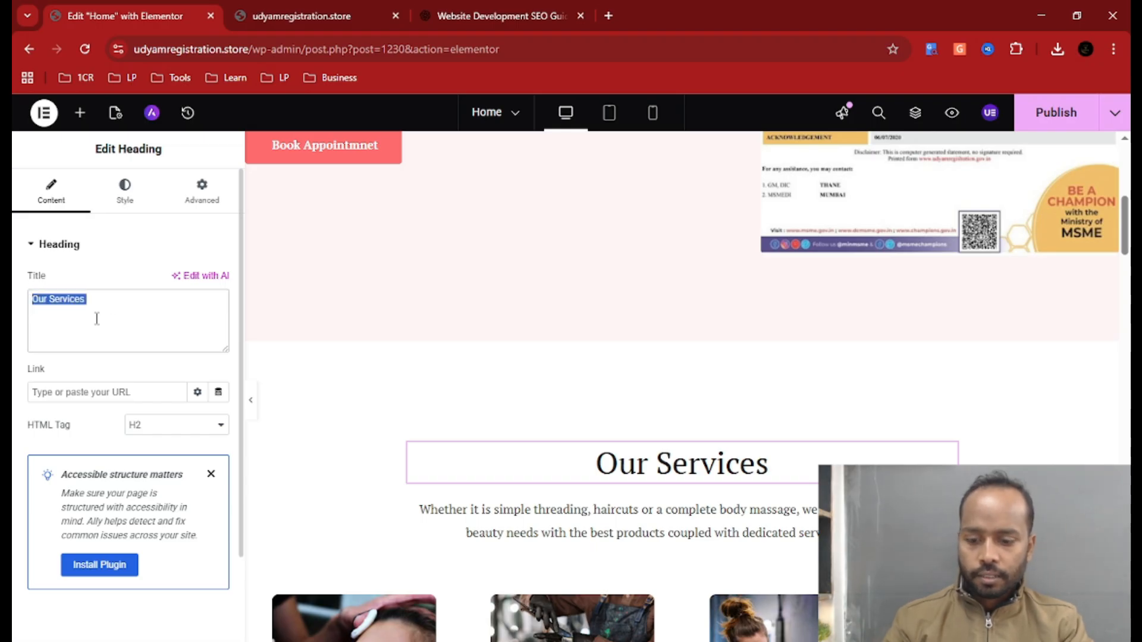
key("ctrl+v")
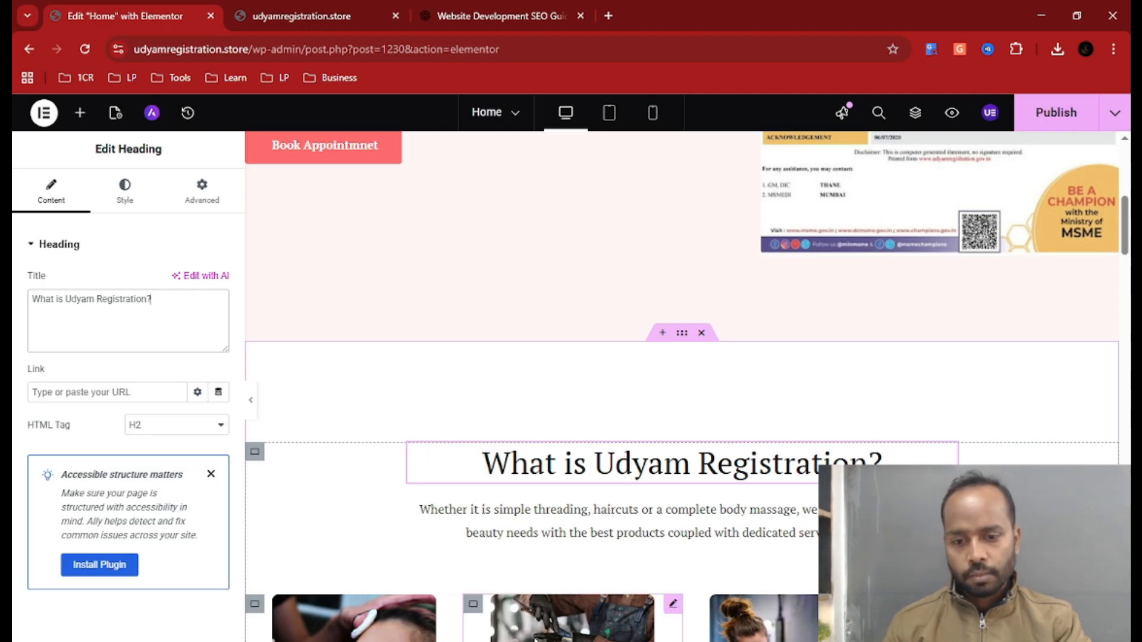
- Copy the paragraph under "What is Udyam Registration?" from WEBSITE CONTENT.docx in Word and return to the Elementor editor
key("alt+Tab")
left_click(327, 415)
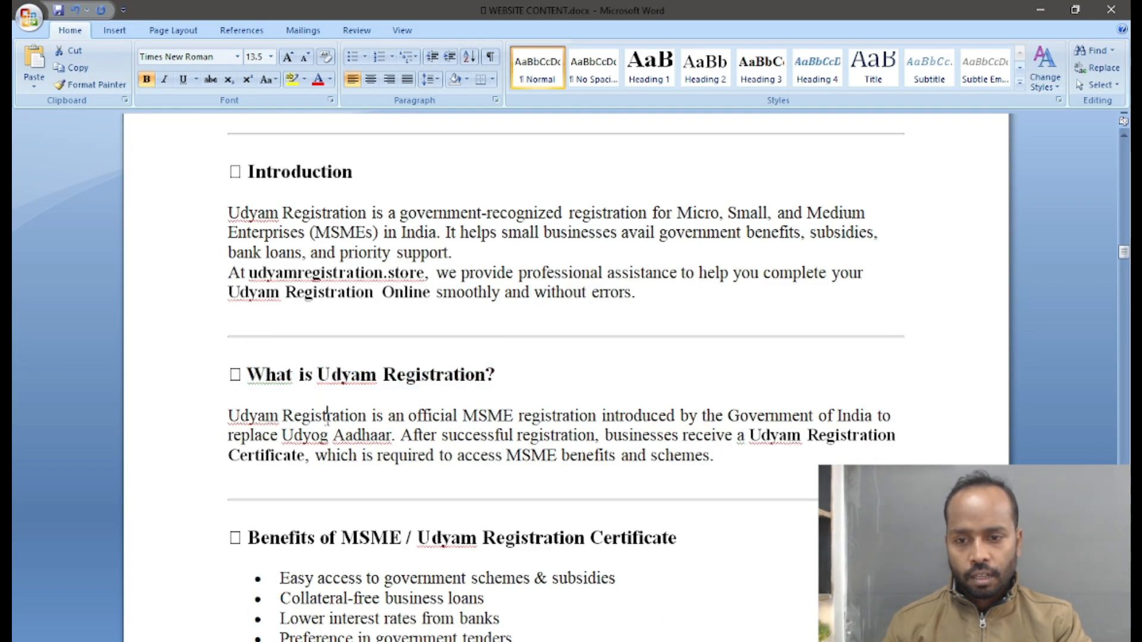
left_click_drag(233, 414, 724, 450)
key("ctrl+c")
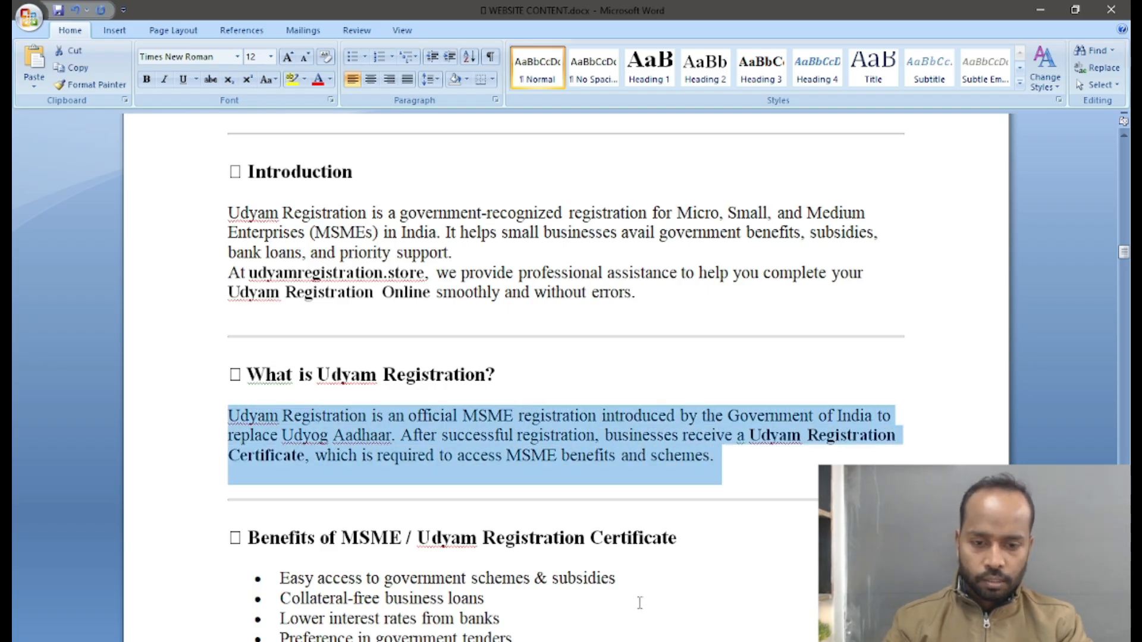
key("alt+Tab")
- Replace the salon text under the "What is Udyam Registration?" heading with the copied paragraph beginning "Udyam Registration is an official MSME registration"
scroll(654, 541, "down", 1)
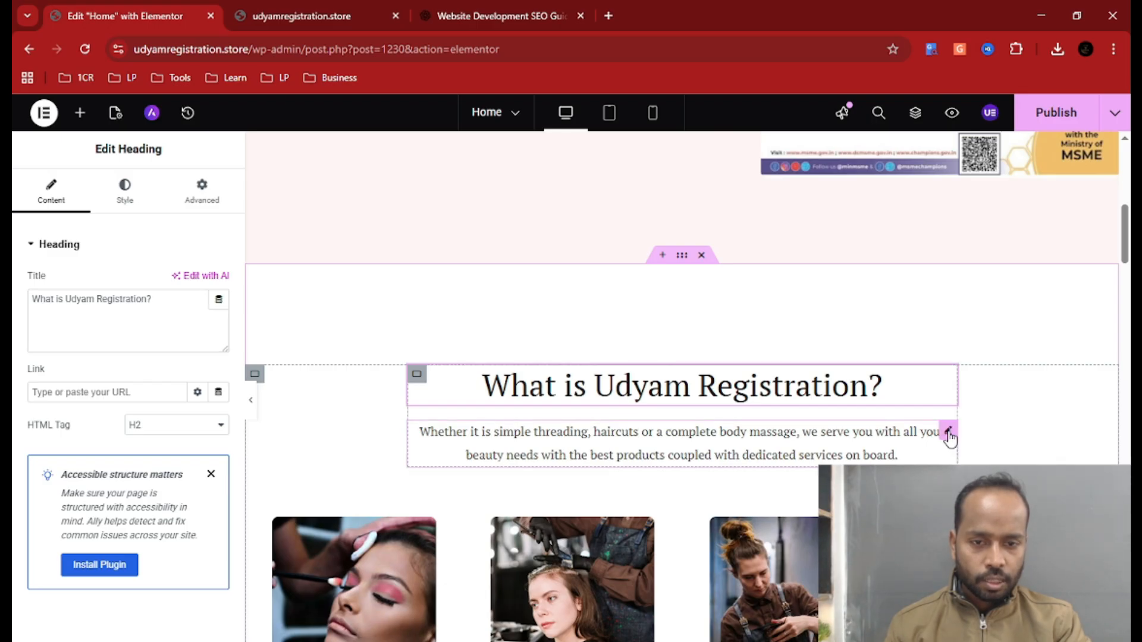
left_click(948, 431)
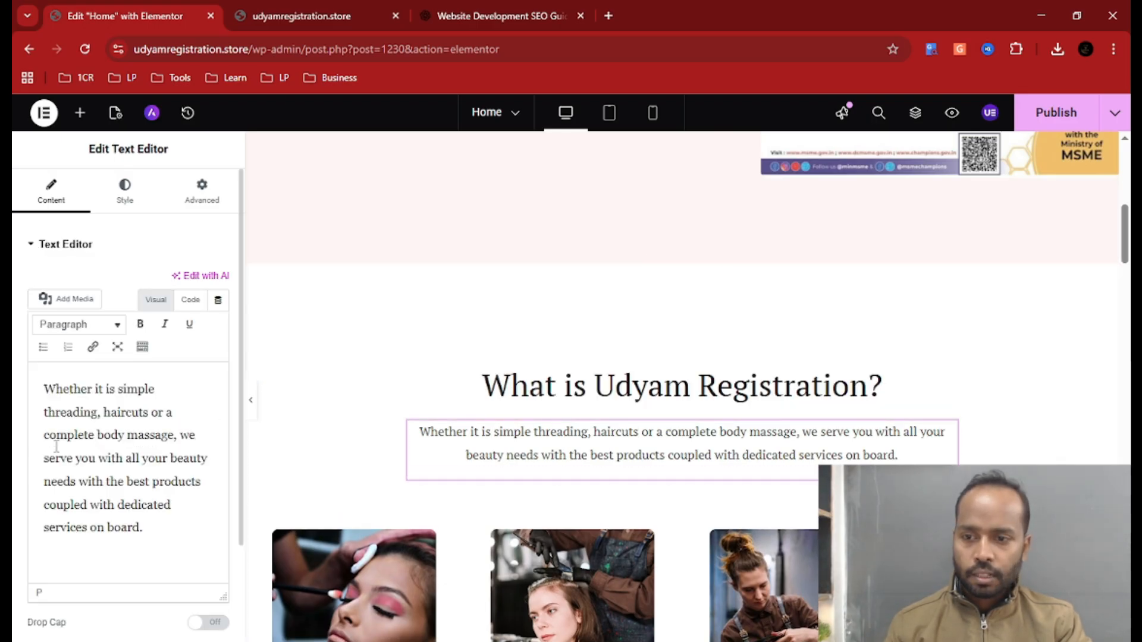
left_click_drag(155, 528, 42, 397)
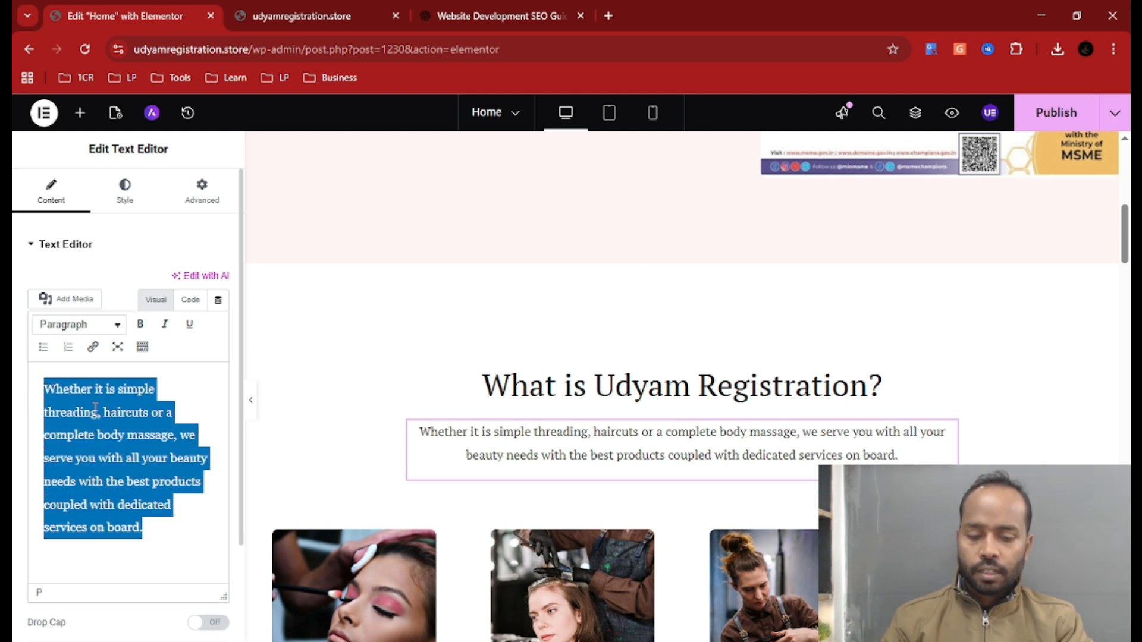
key("BackSpace")
key("ctrl+v")
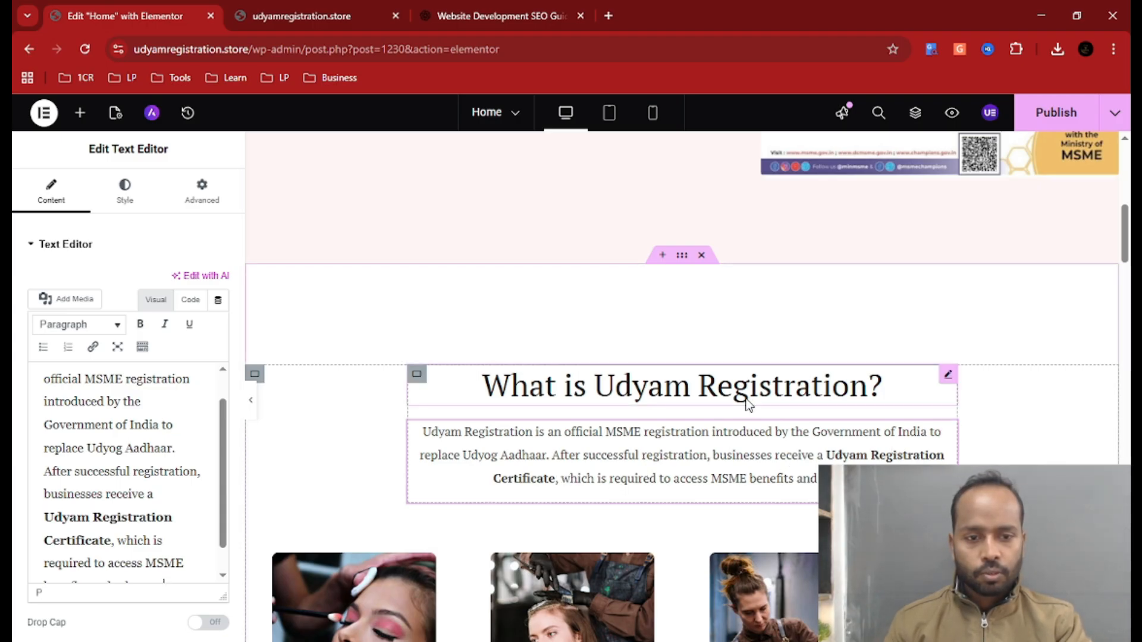
- Compare the Benefits section of WEBSITE CONTENT.docx in Word with the Home page's service image grid and following sections in Elementor
scroll(744, 397, "down", 3)
scroll(684, 363, "up", 2)
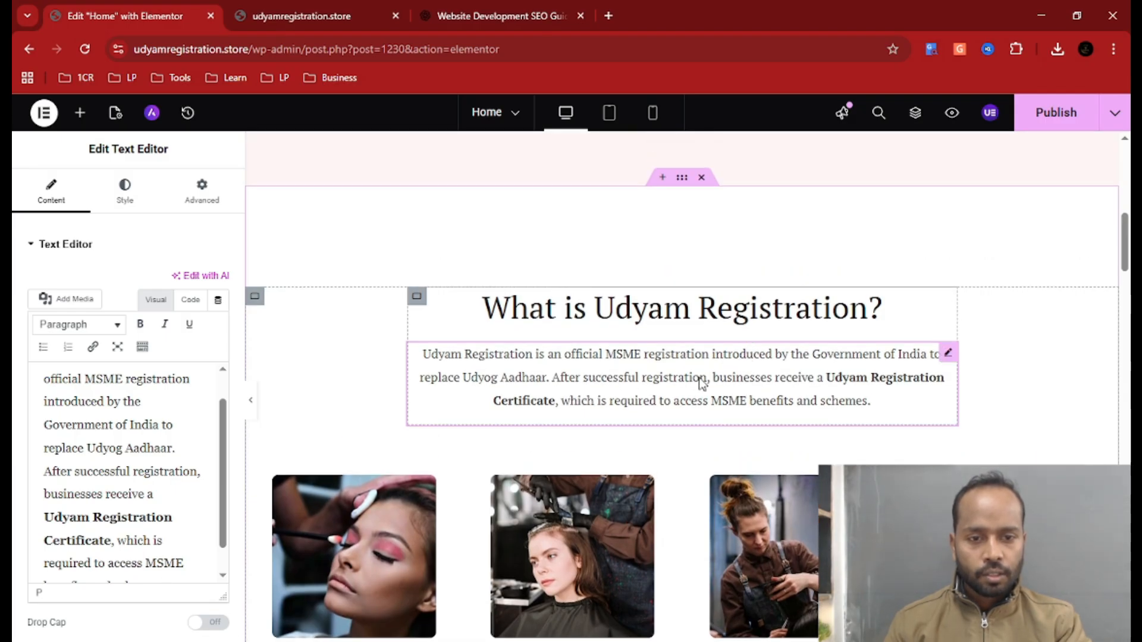
scroll(702, 382, "down", 2)
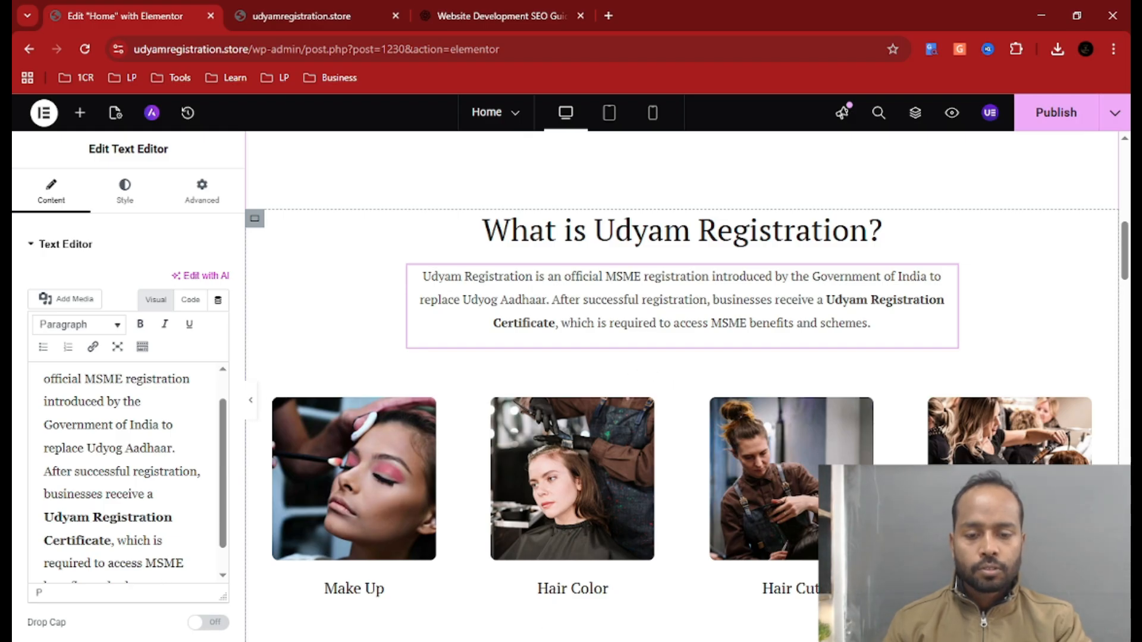
key("alt+Tab")
scroll(515, 527, "down", 3)
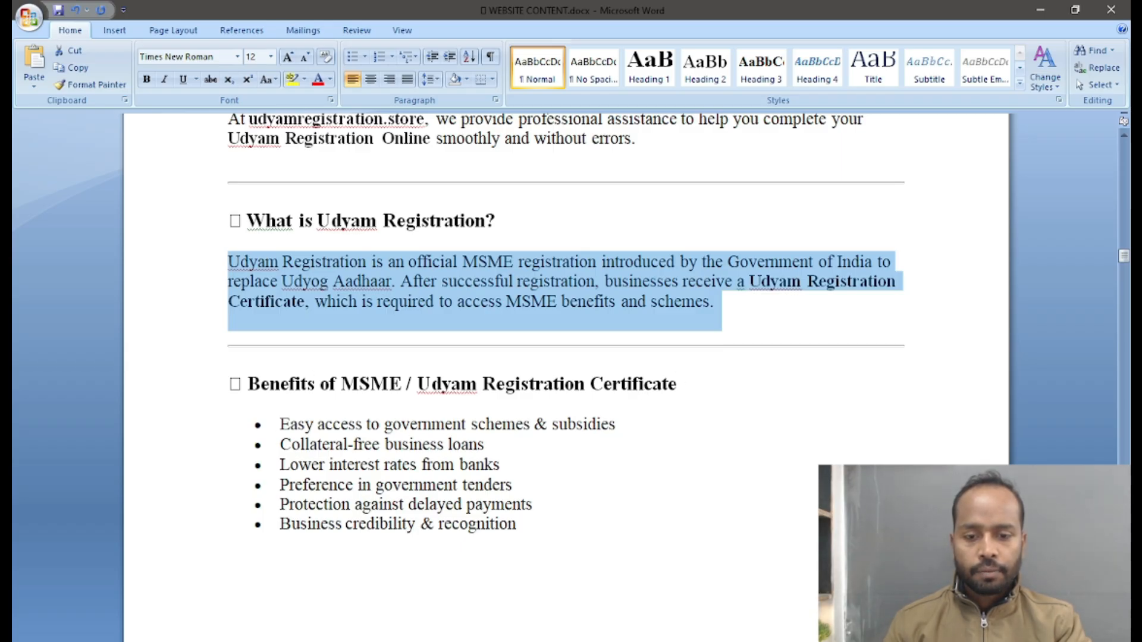
key("alt+Tab")
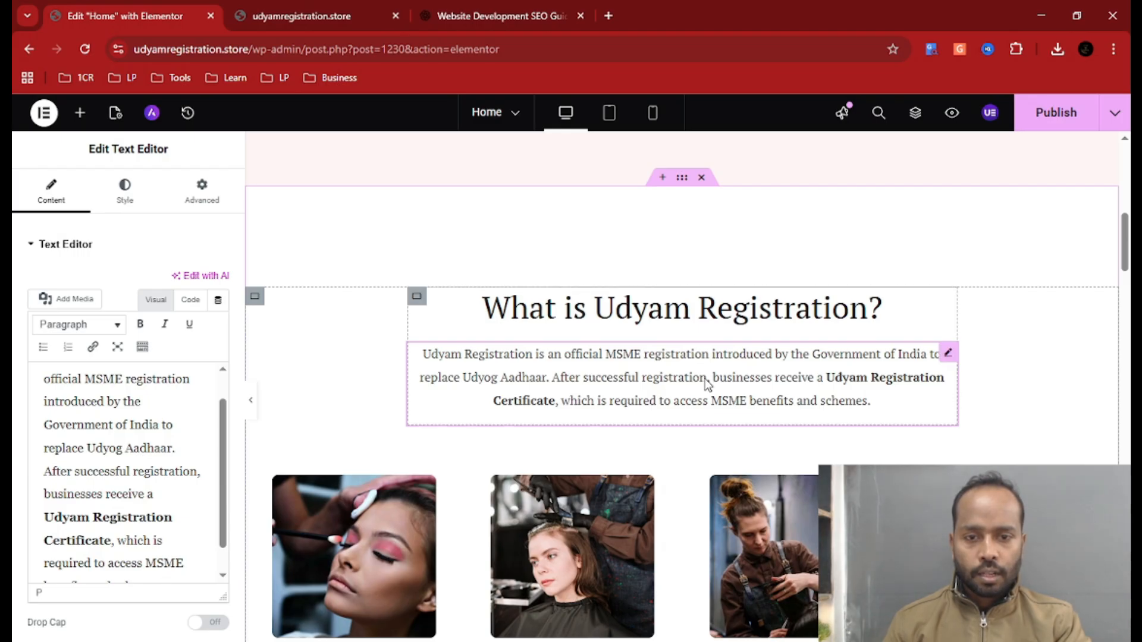
scroll(705, 378, "down", 12)
scroll(706, 383, "up", 15)
scroll(706, 383, "down", 4)
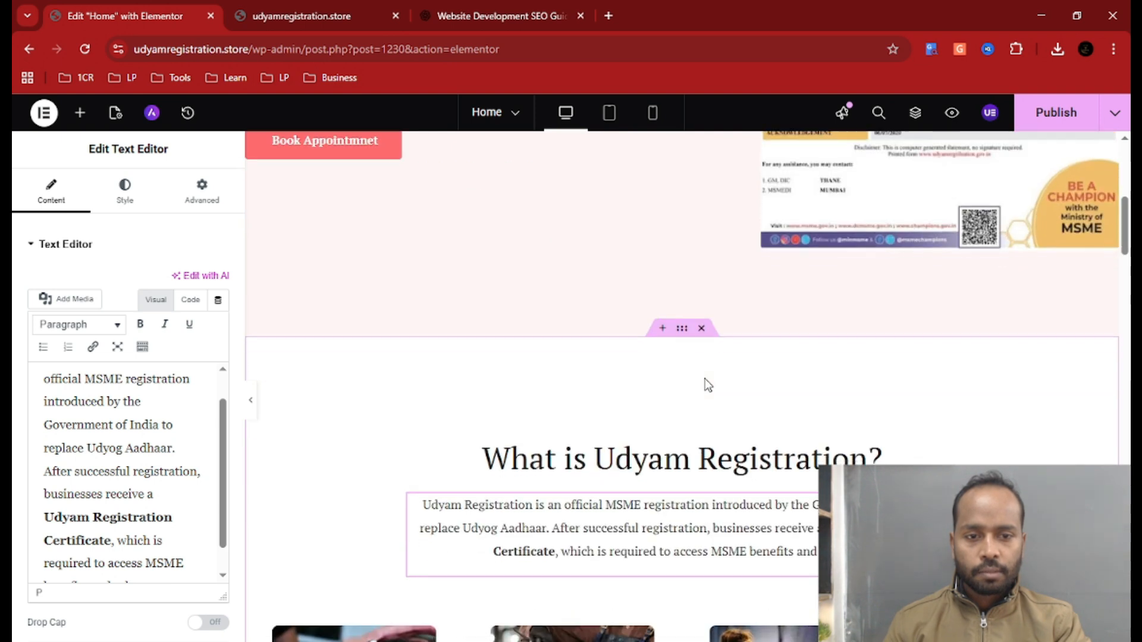
scroll(707, 384, "down", 1)
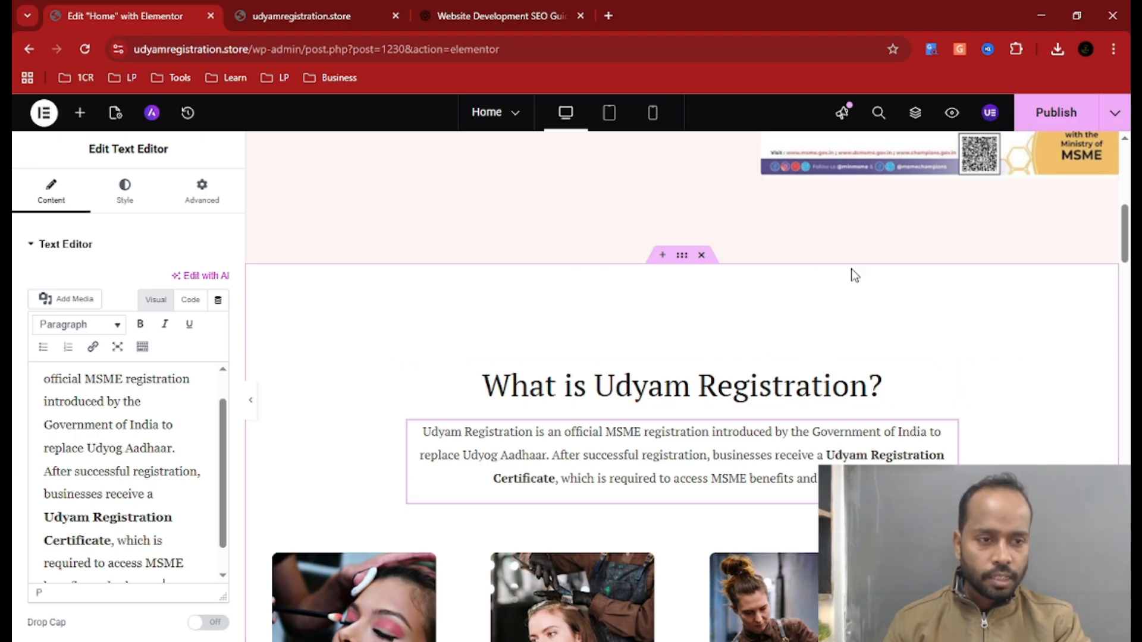
scroll(854, 275, "down", 10)
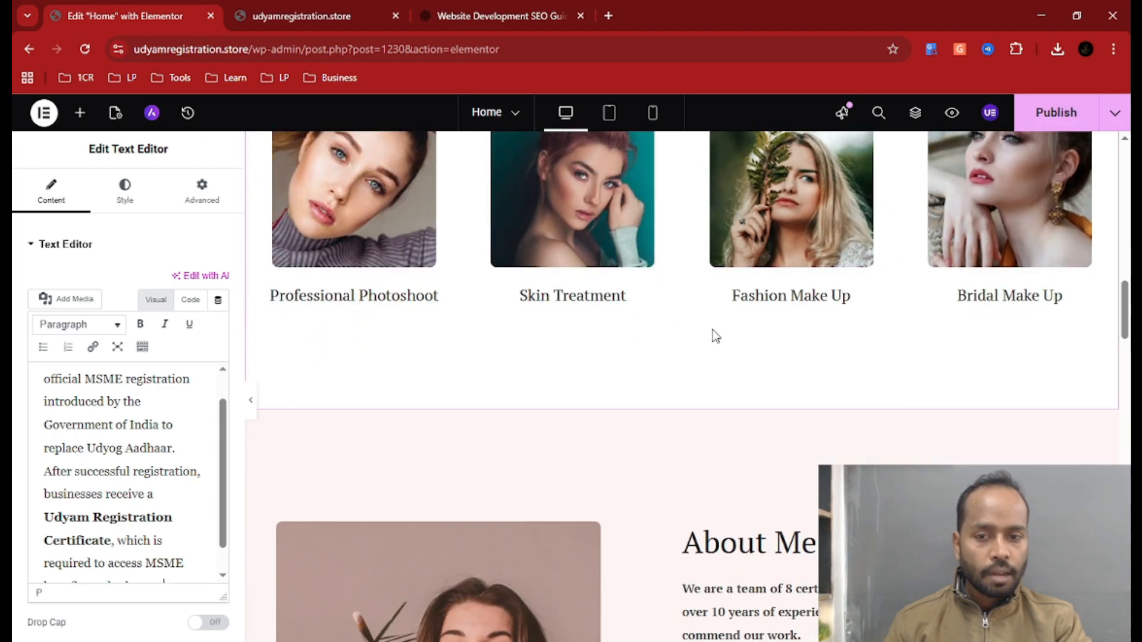
- Add a Flexbox container with two equal columns between the hero and the "What is Udyam Registration?" section
scroll(714, 335, "up", 8)
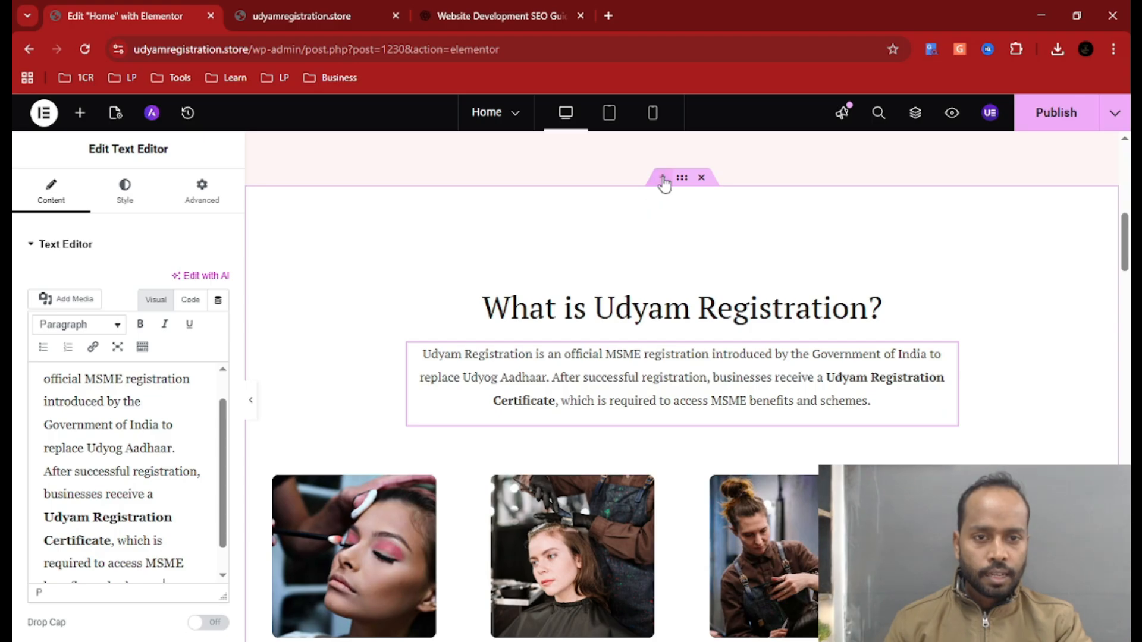
scroll(711, 257, "up", 3)
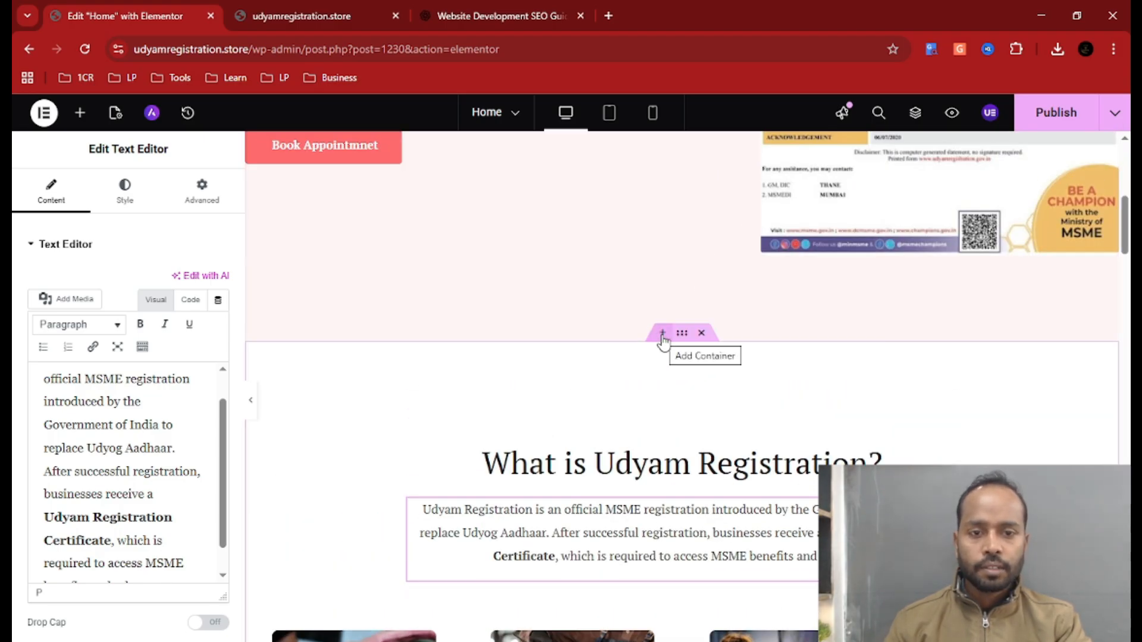
left_click(662, 334)
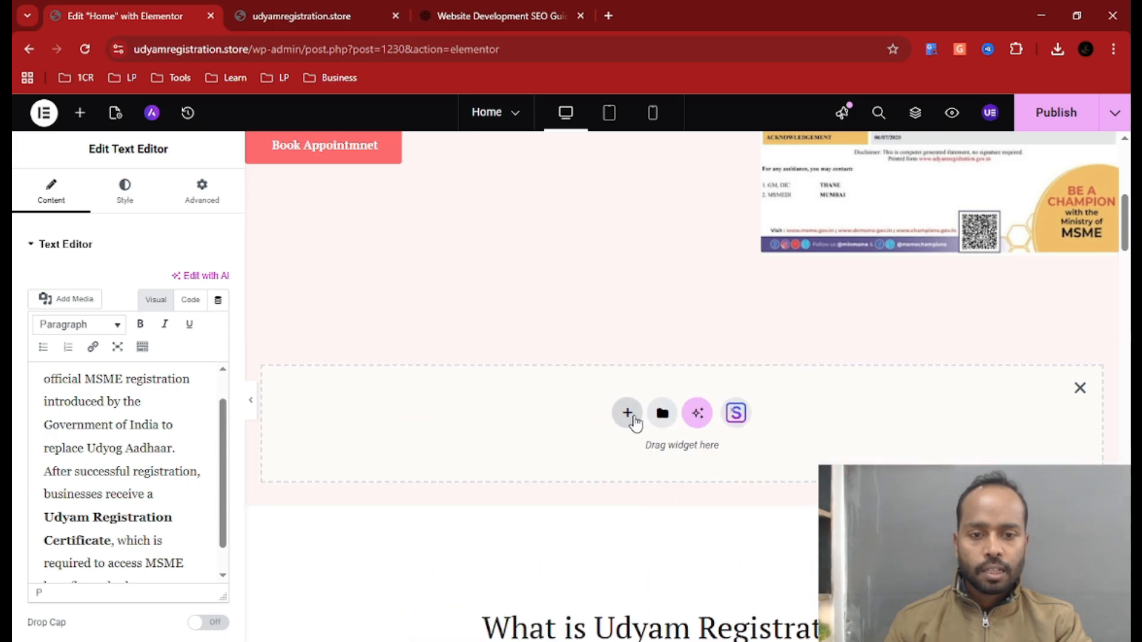
left_click(627, 413)
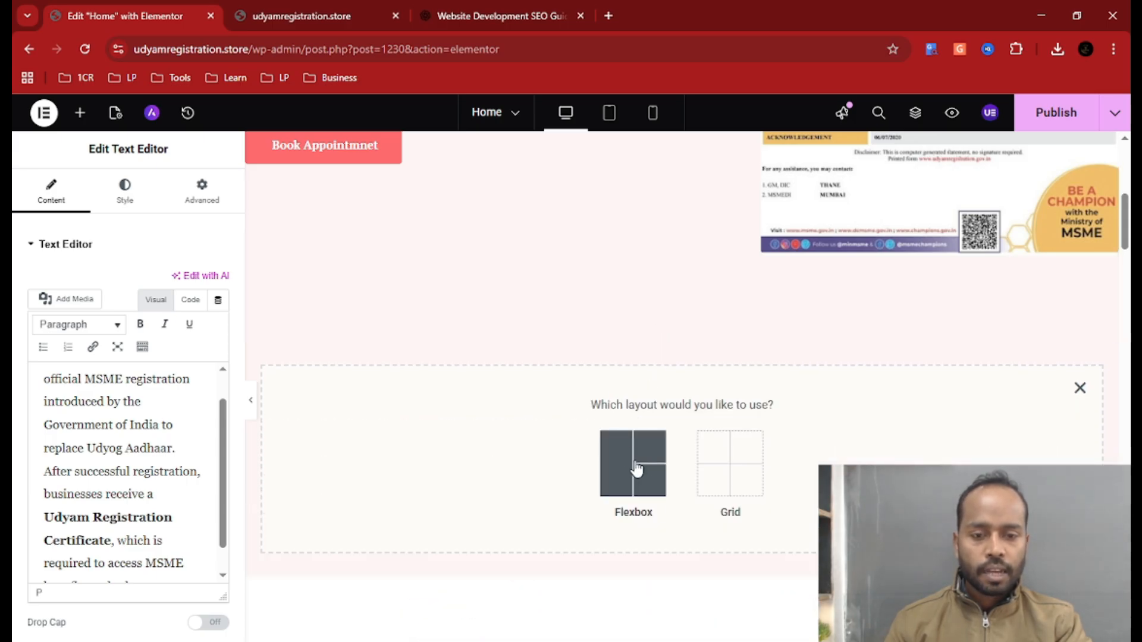
left_click(639, 480)
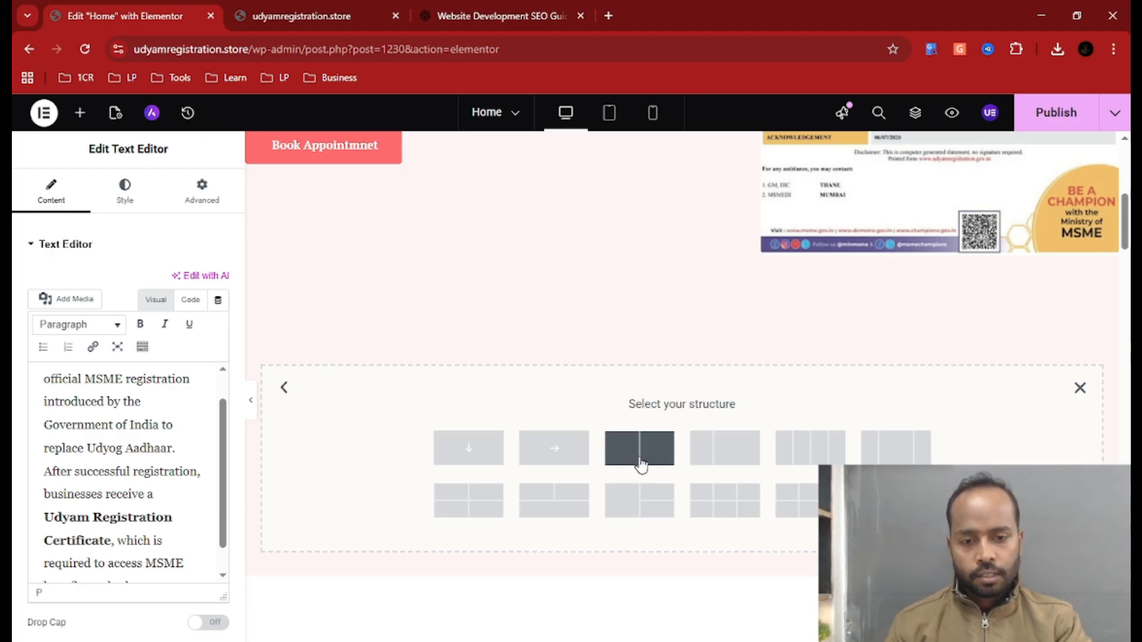
left_click(640, 452)
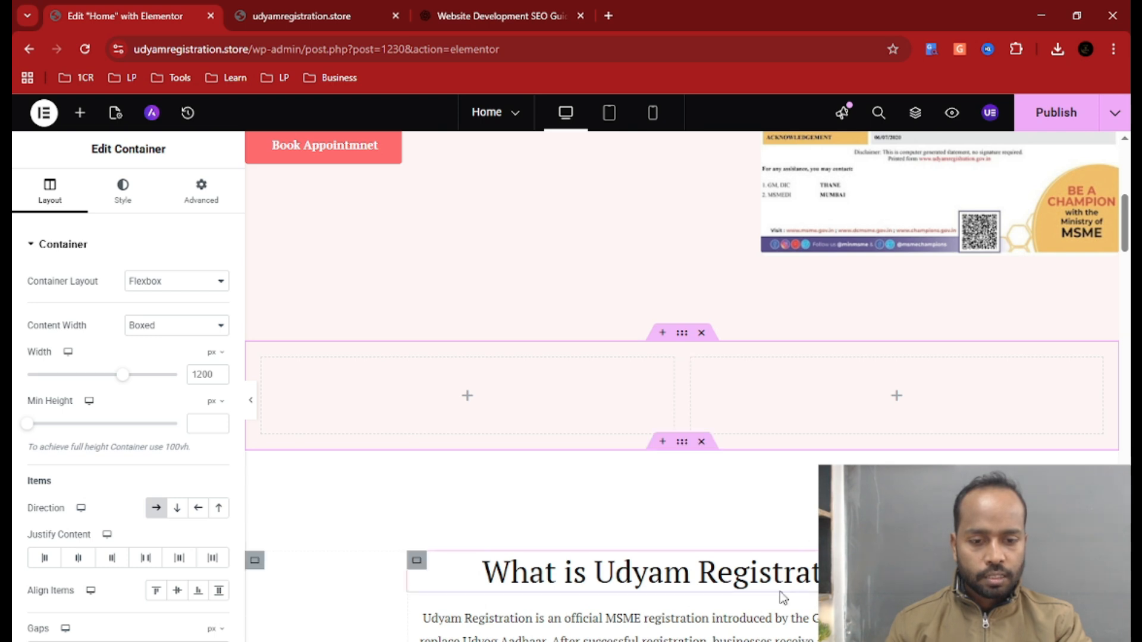
- Review the "What is Udyam Registration?" and Benefits sections of WEBSITE CONTENT.docx in Word and return to the Elementor editor
left_click(619, 639)
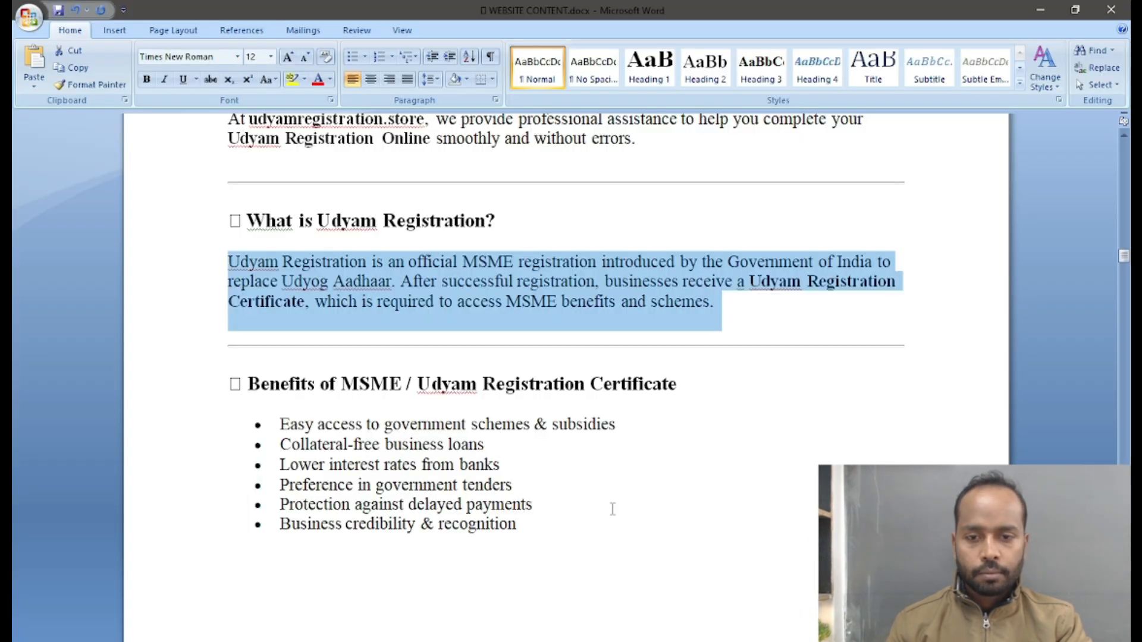
left_click(317, 218)
left_click_drag(341, 386, 370, 386)
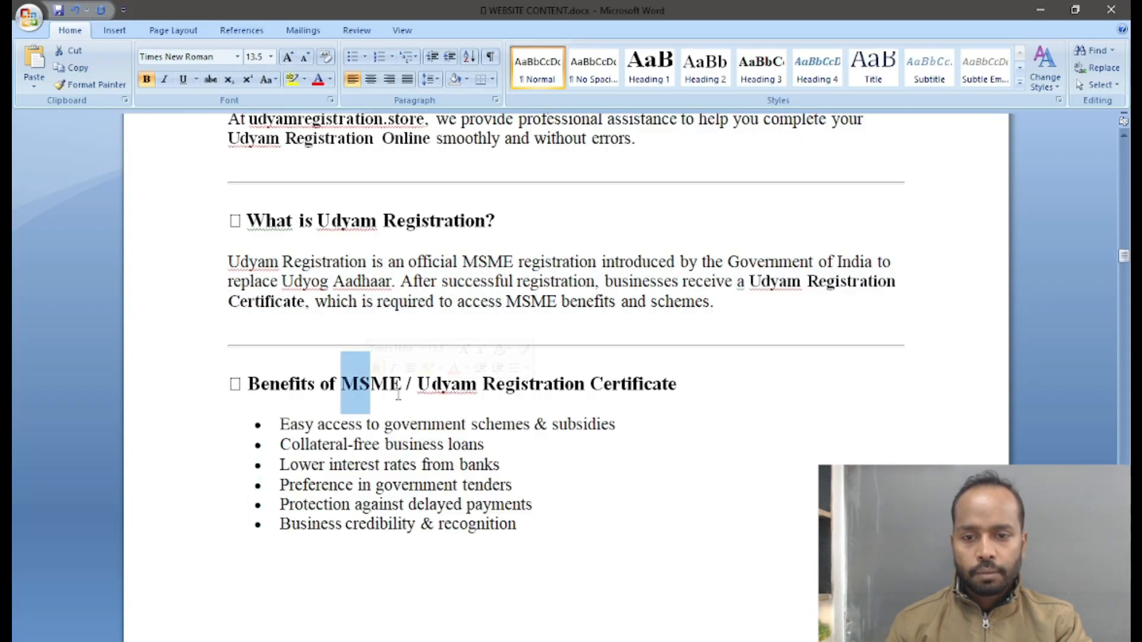
scroll(456, 403, "down", 5)
scroll(456, 404, "up", 3)
scroll(515, 370, "up", 3)
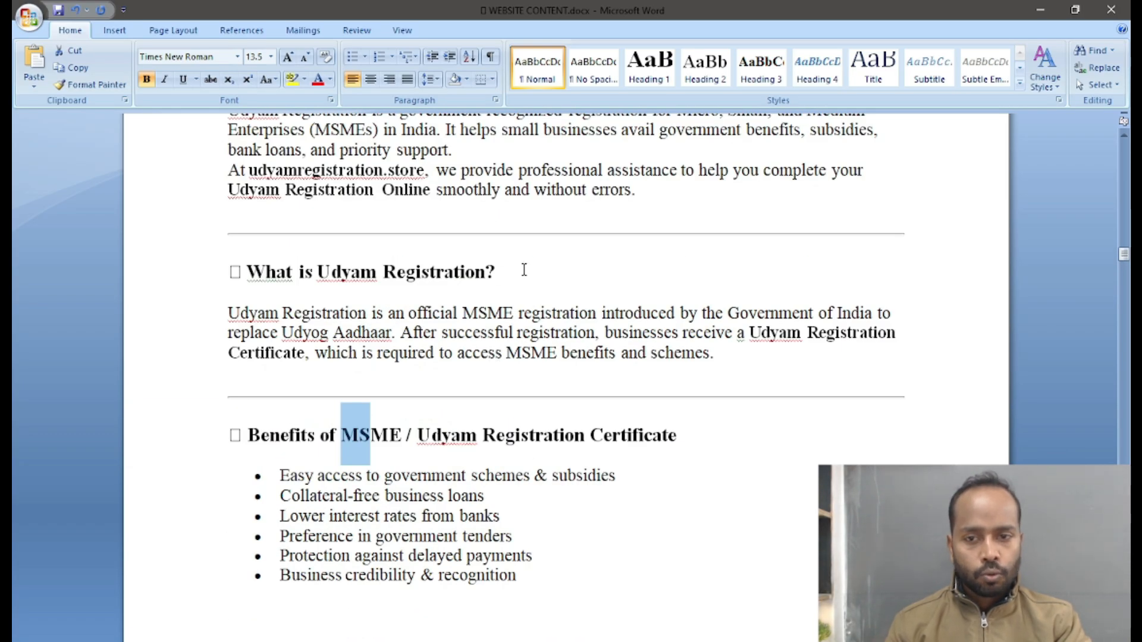
key("alt+Tab")
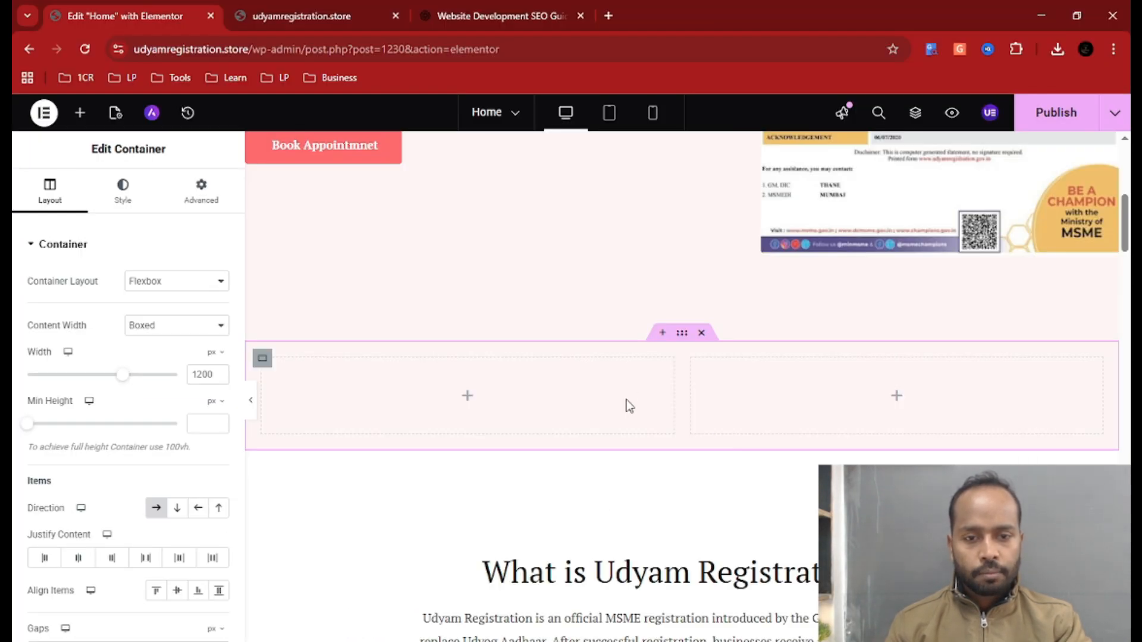
- Add a Heading widget to the new container's first column and title it "What is Udyam Registration?", copied from WEBSITE CONTENT.docx in Word
left_click(469, 399)
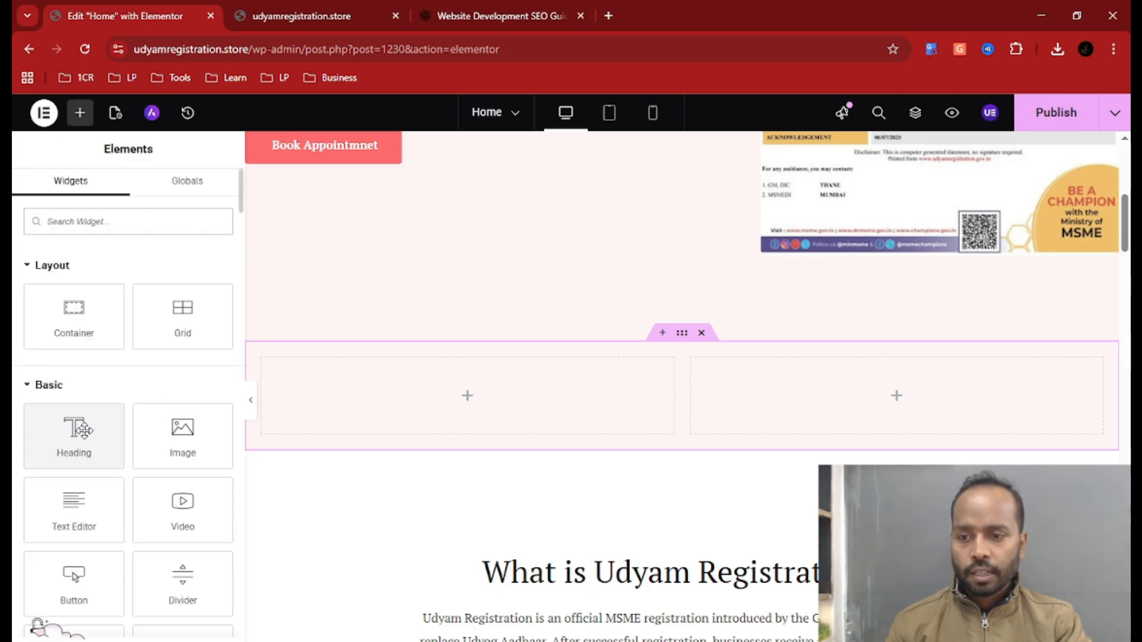
left_click_drag(83, 432, 498, 414)
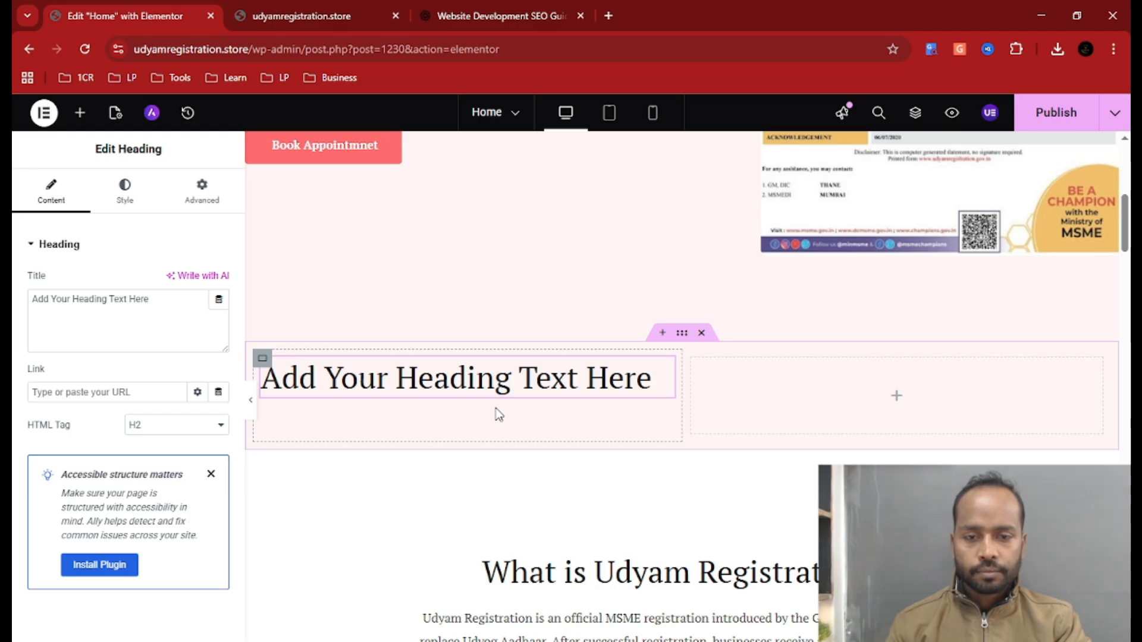
key("alt+Tab")
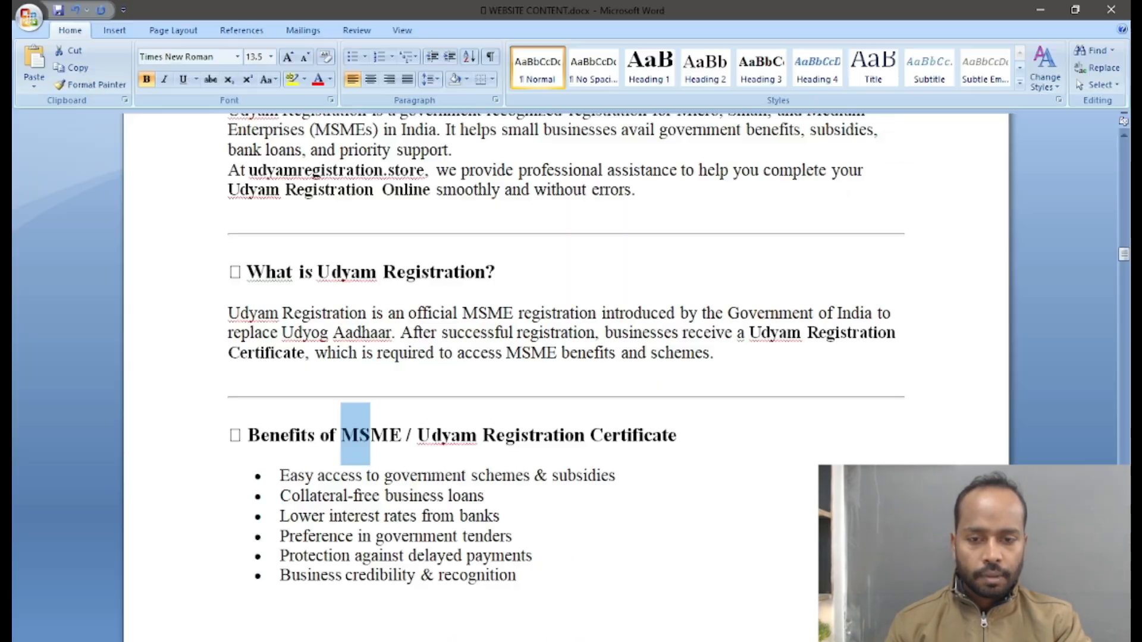
left_click(508, 270)
left_click_drag(539, 274, 271, 273)
key("ctrl+c")
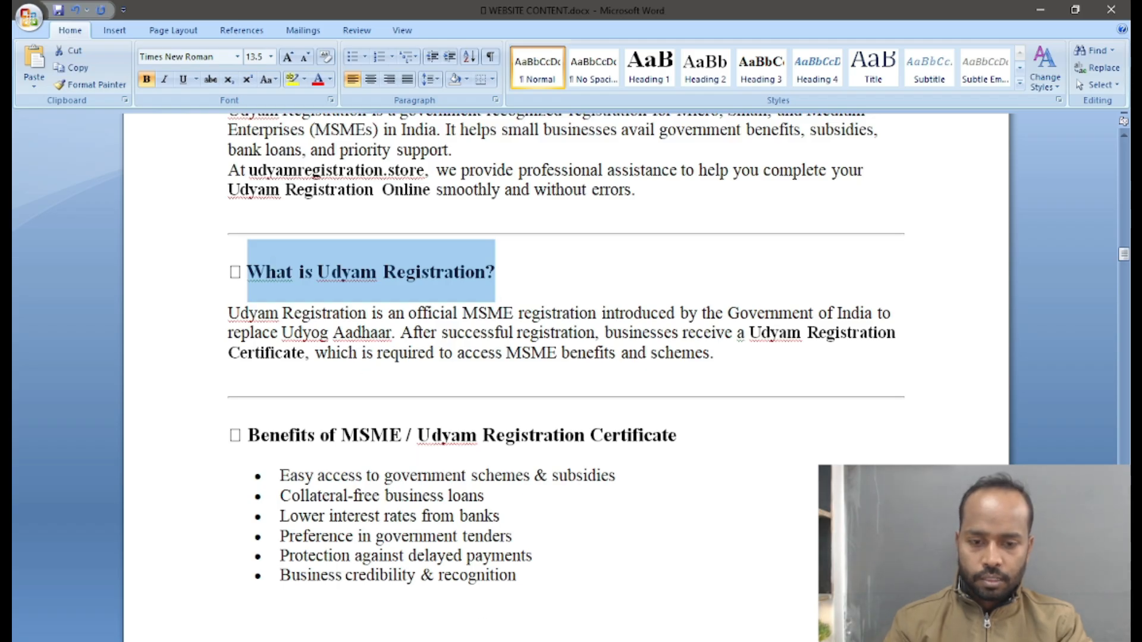
key("alt+Tab")
left_click(153, 303)
key("ctrl+a")
key("ctrl+v")
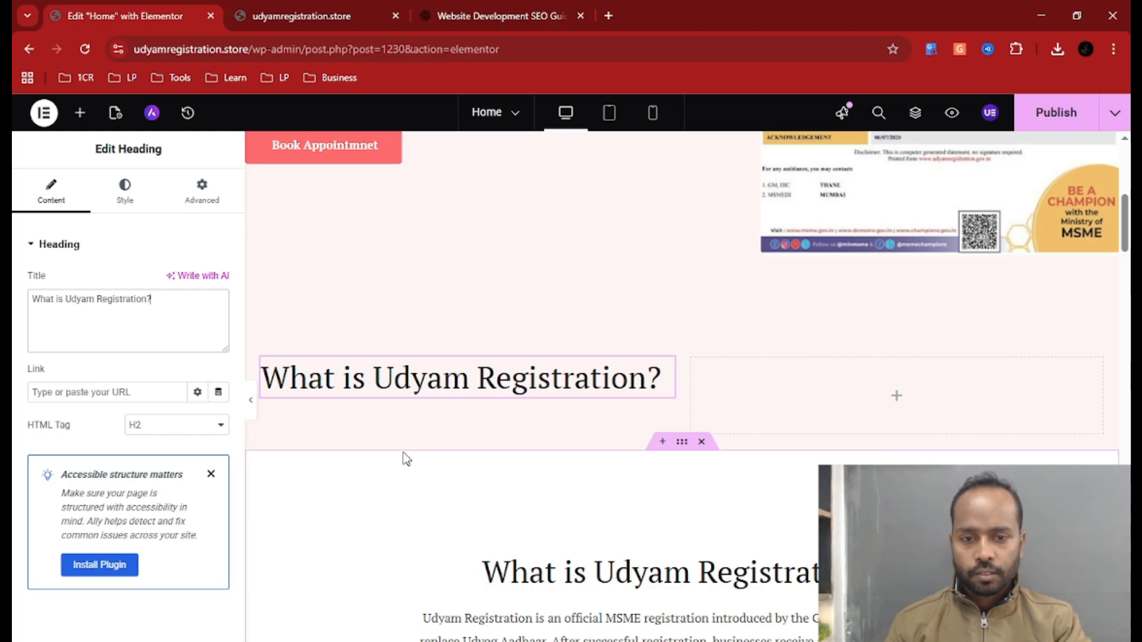
- Add a Heading widget to the container's second column, titled "Benefits of MSME / Udyam Registration Certificate" as copied from WEBSITE CONTENT.docx in Word
left_click(902, 400)
left_click_drag(57, 438, 840, 409)
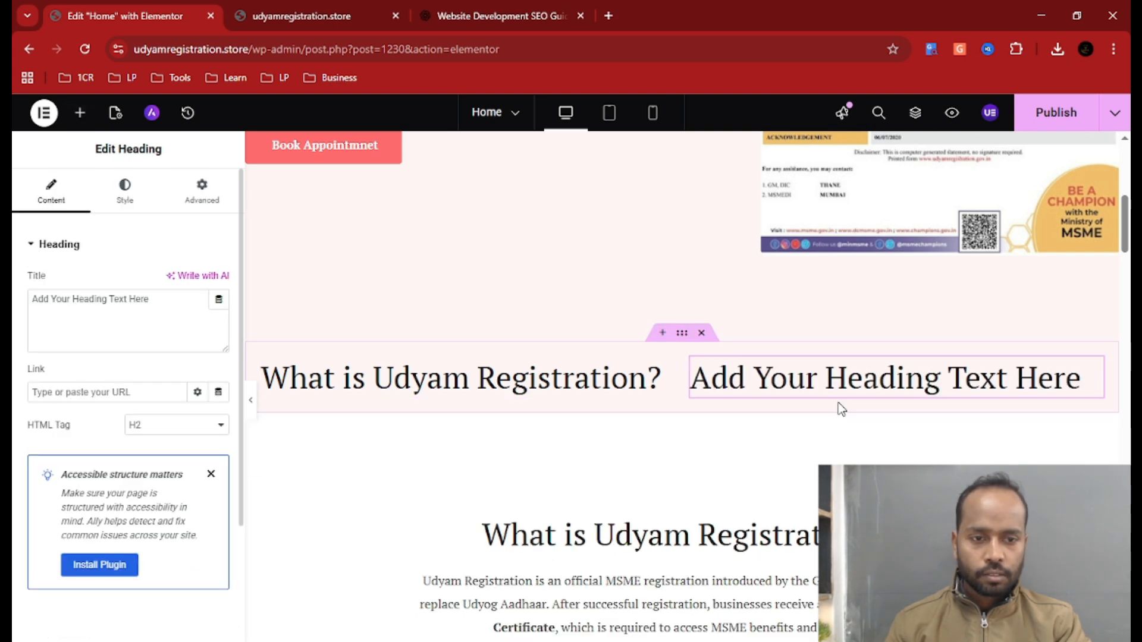
key("alt+Tab")
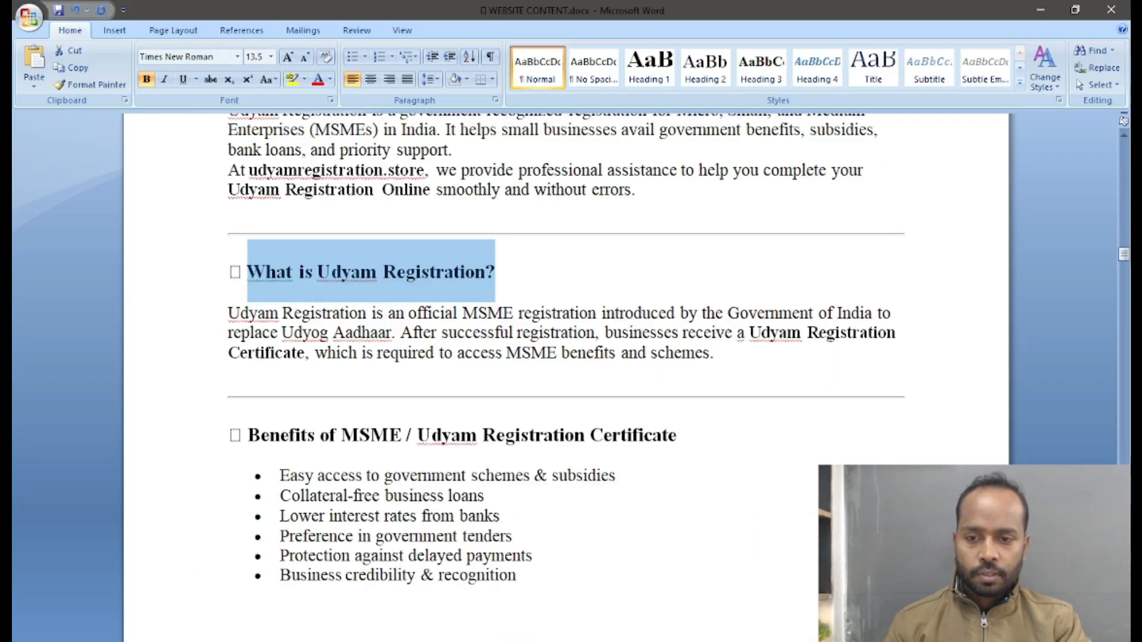
left_click_drag(723, 437, 306, 443)
key("ctrl+c")
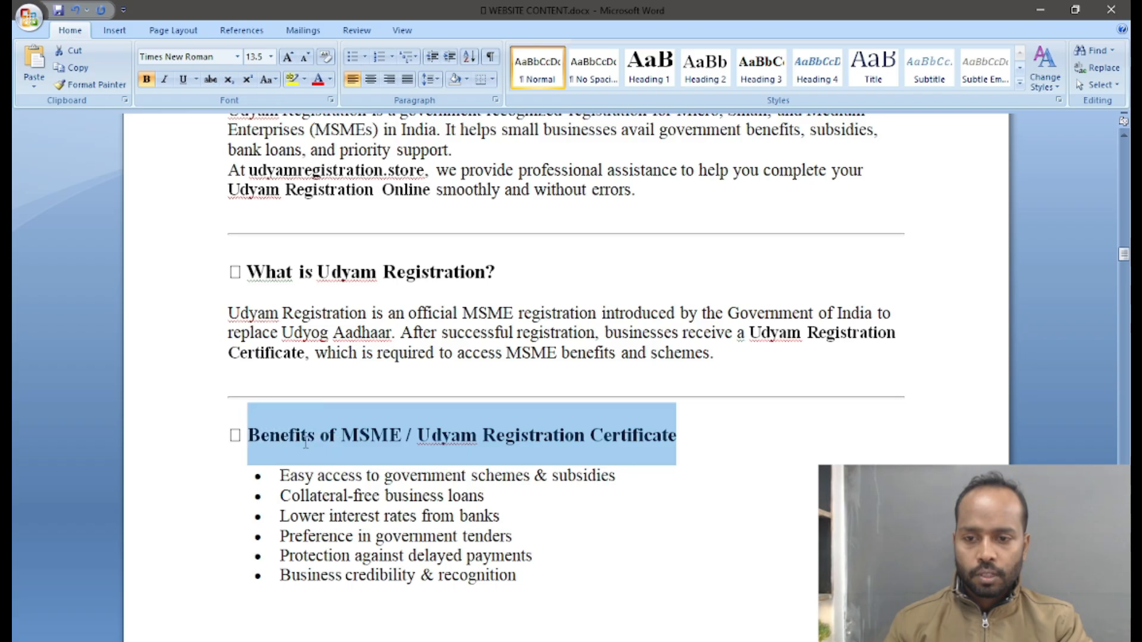
key("alt+Tab")
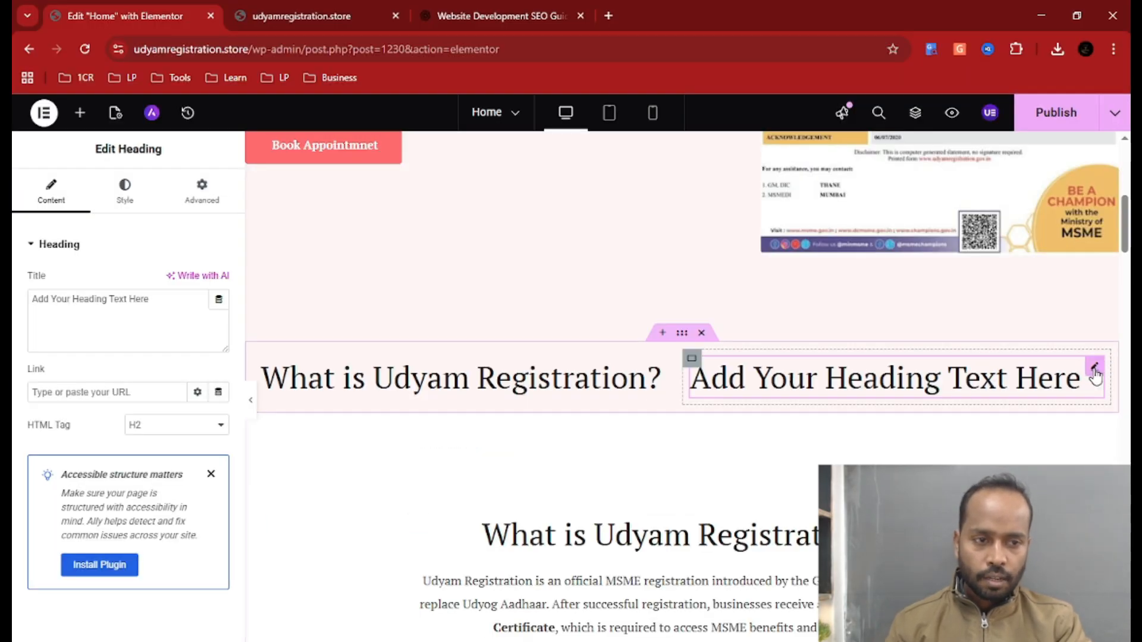
left_click(163, 298)
key("ctrl+a")
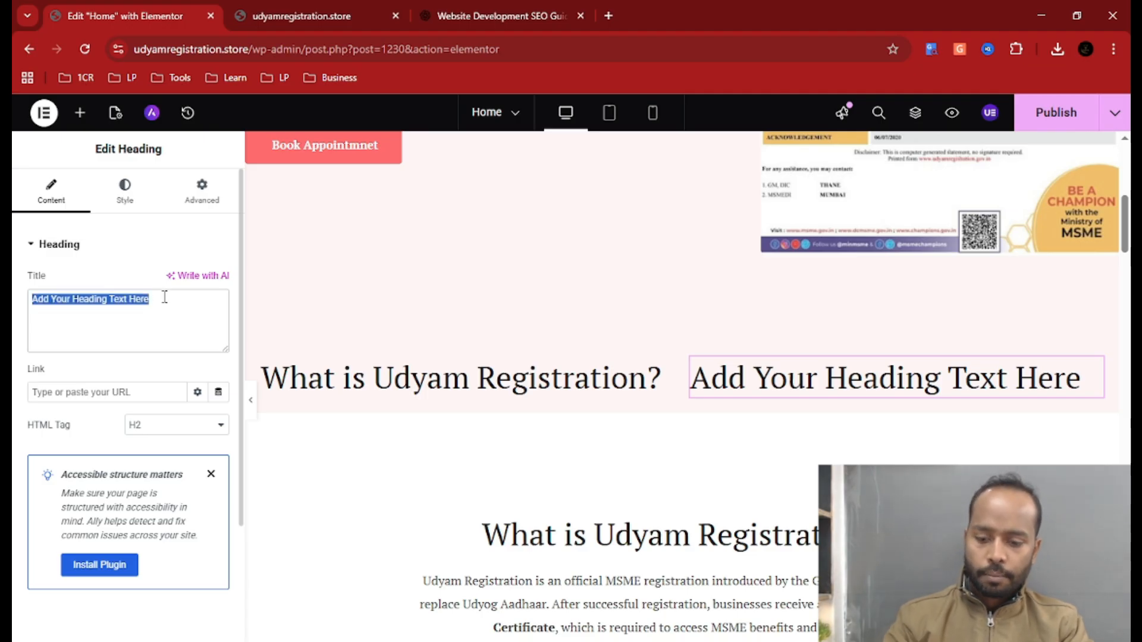
key("ctrl+v")
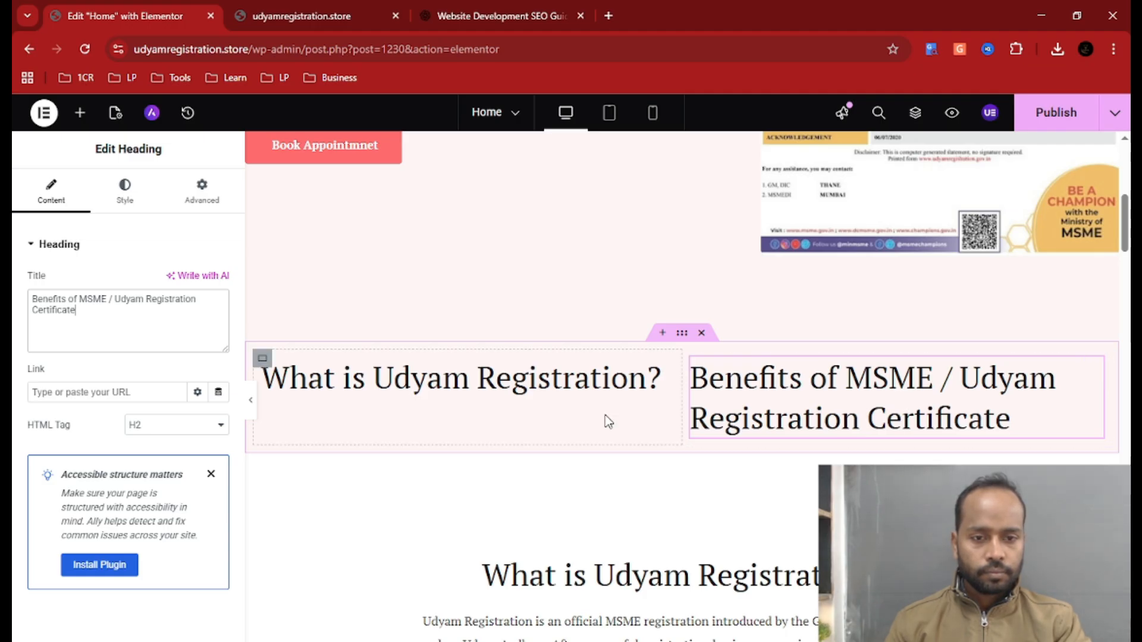
- Add a Text Editor widget beneath each of the two headings in the new two-column container
scroll(487, 430, "down", 2)
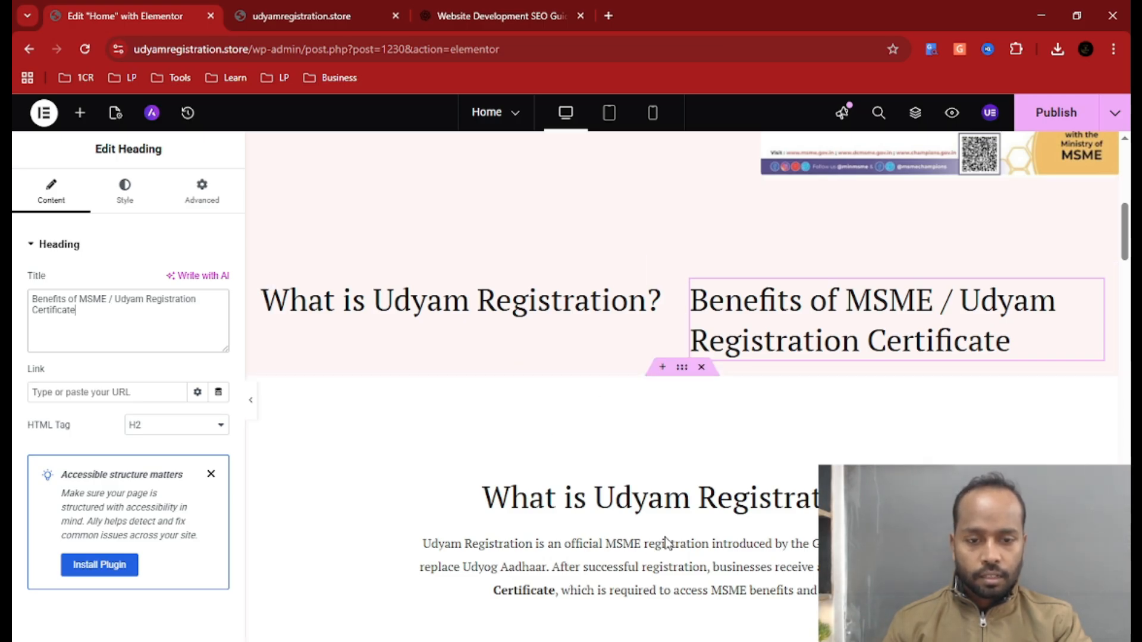
left_click(617, 639)
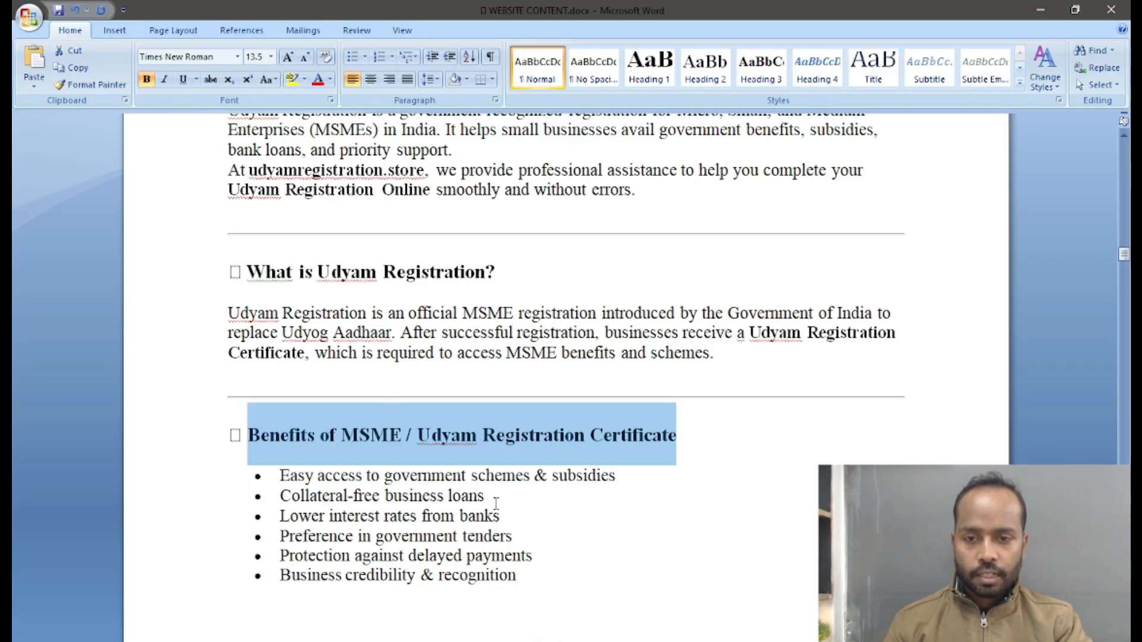
left_click(635, 641)
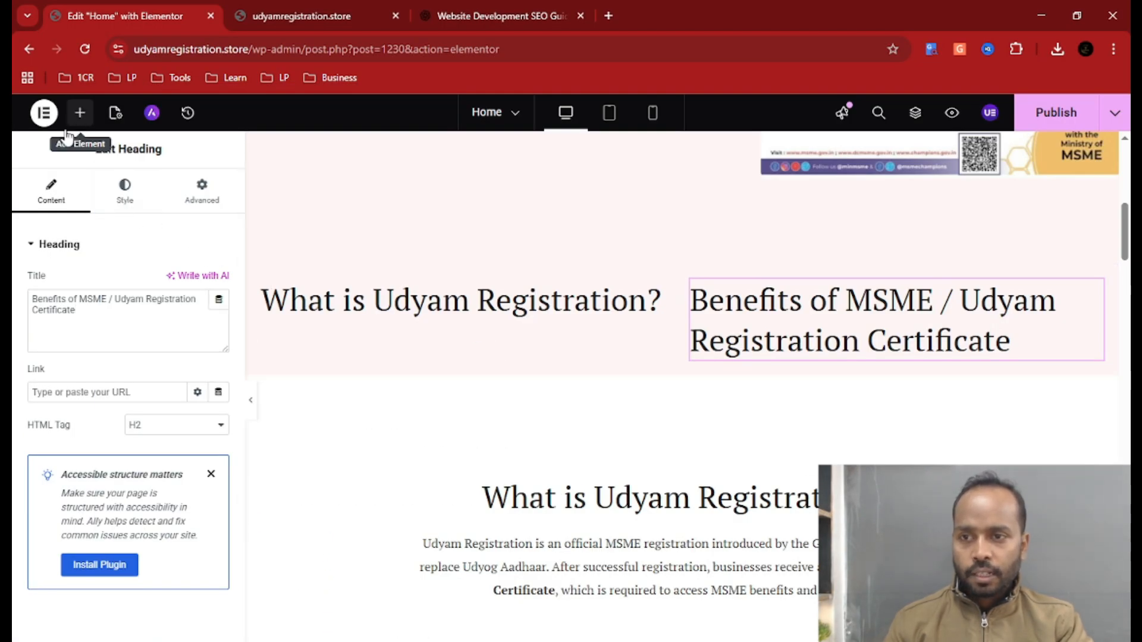
left_click(79, 114)
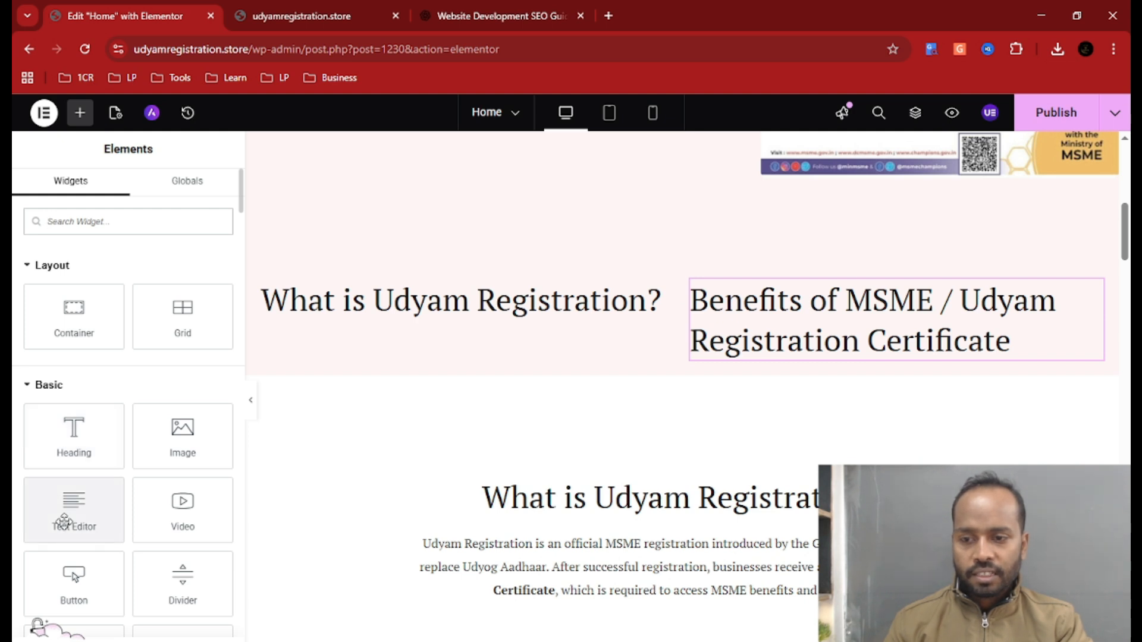
left_click_drag(67, 507, 443, 314)
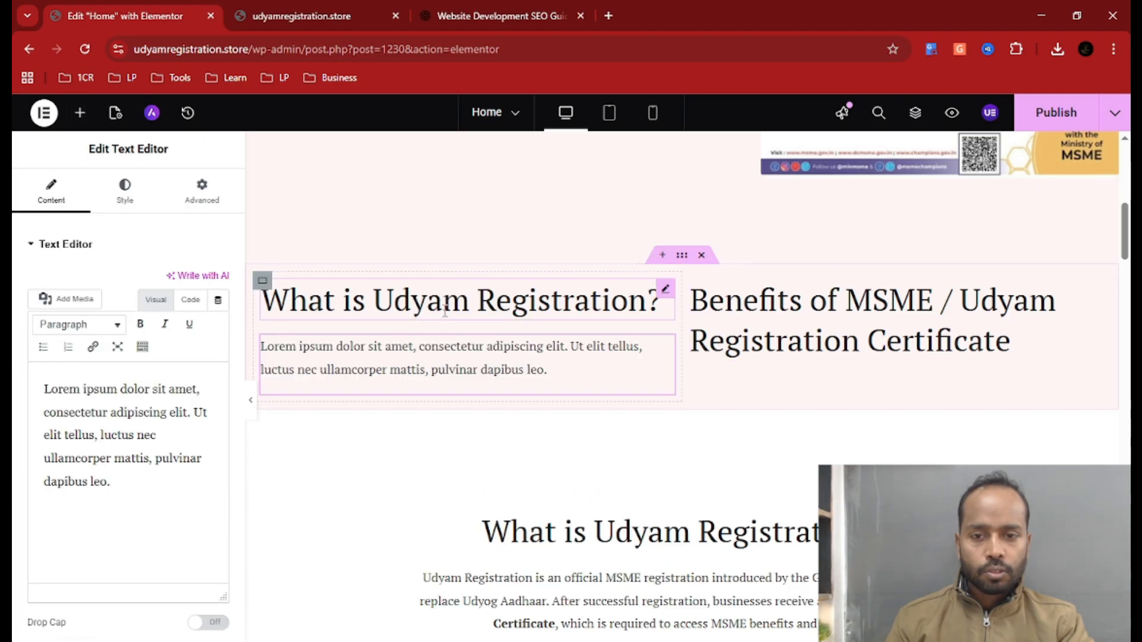
left_click(81, 114)
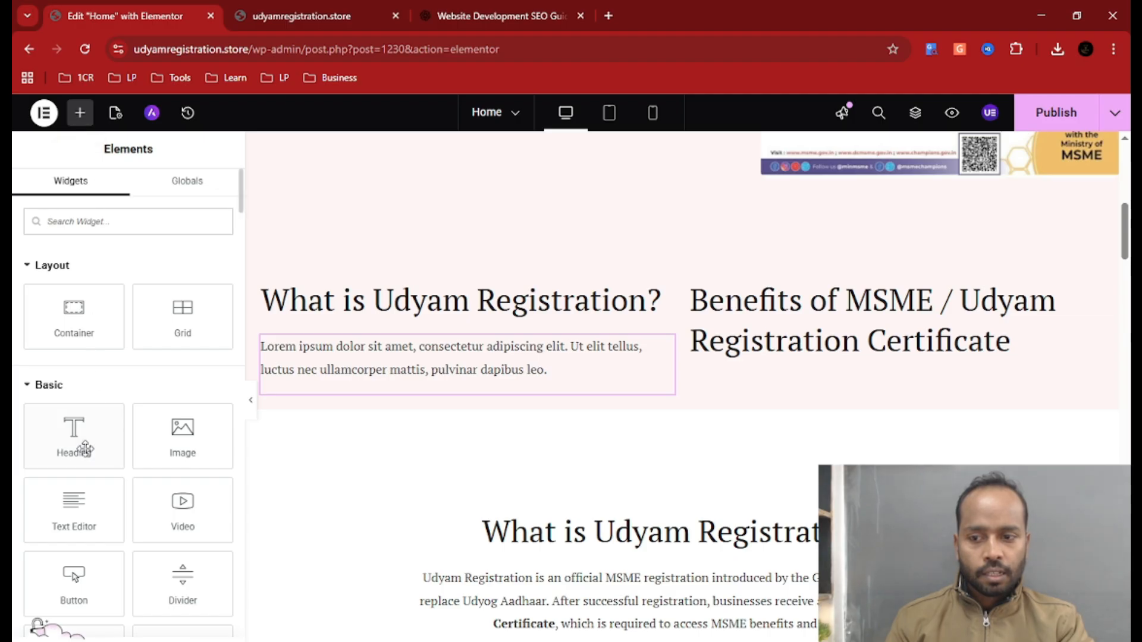
left_click_drag(78, 510, 902, 352)
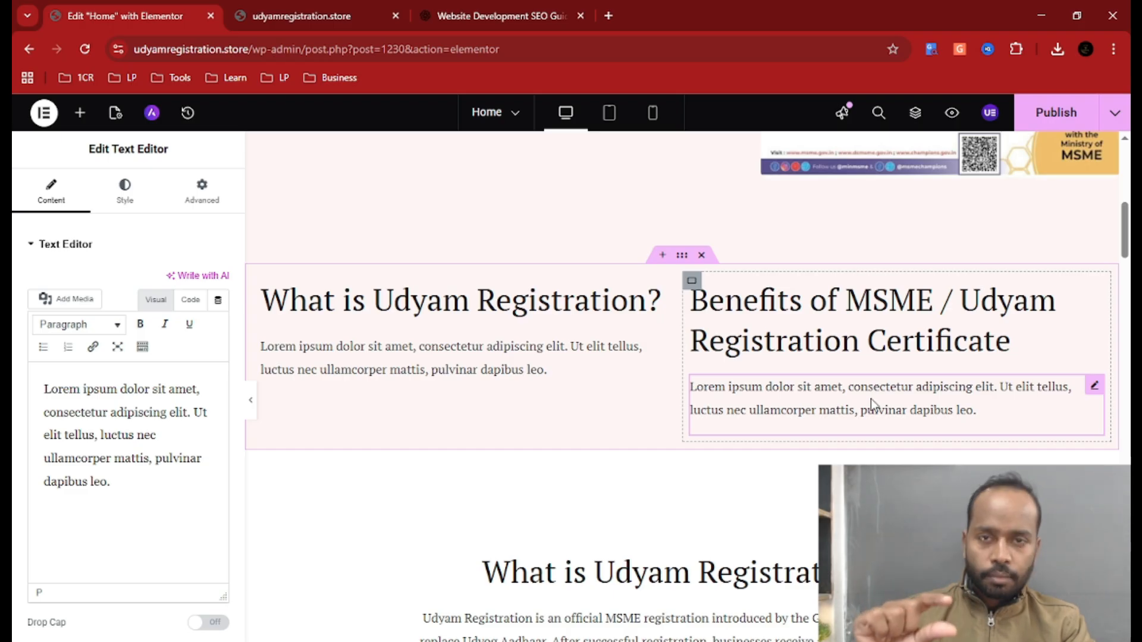
- Replace the placeholder text under the Benefits heading with the six-item bulleted benefits list copied from WEBSITE CONTENT.docx in Word
key("alt+Tab")
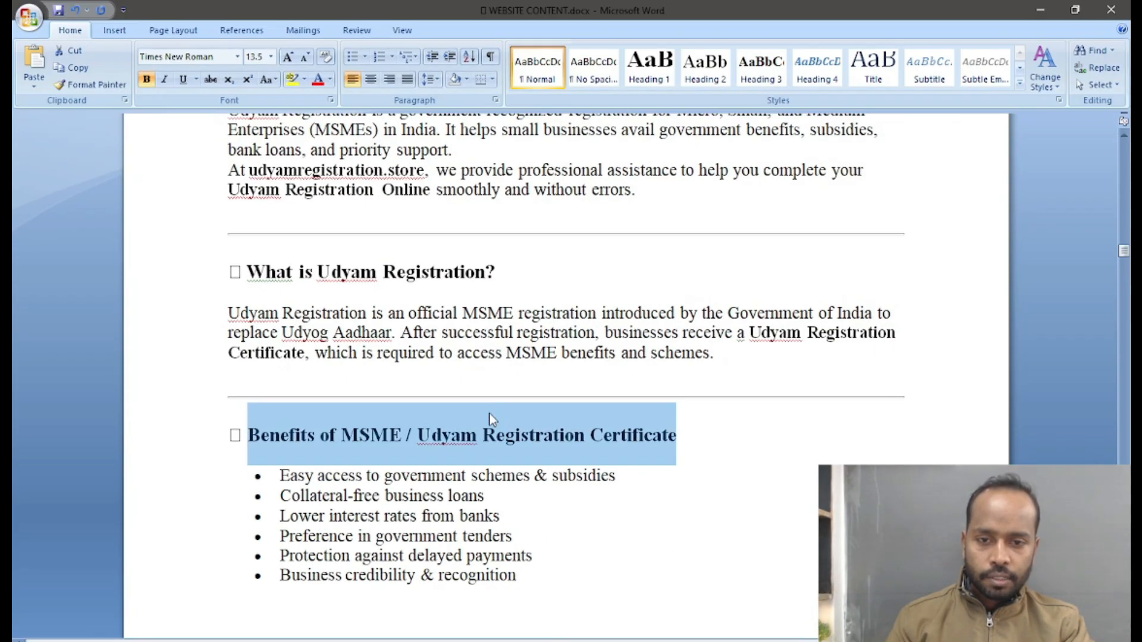
scroll(531, 565, "down", 8)
scroll(535, 506, "up", 6)
left_click_drag(532, 474, 288, 378)
key("ctrl+c")
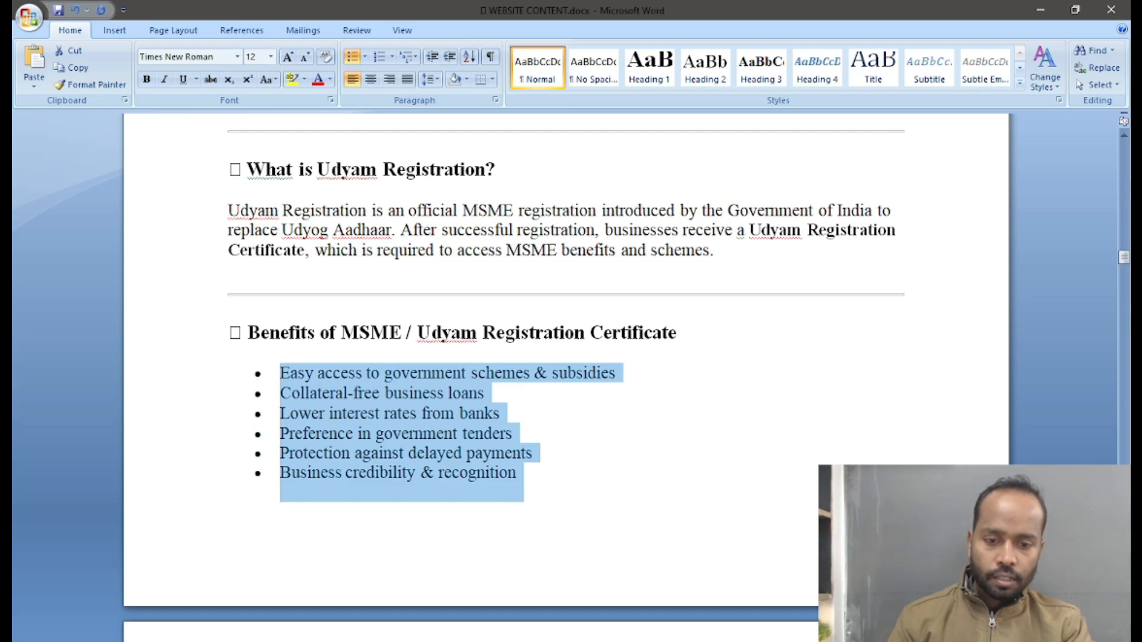
left_click(545, 641)
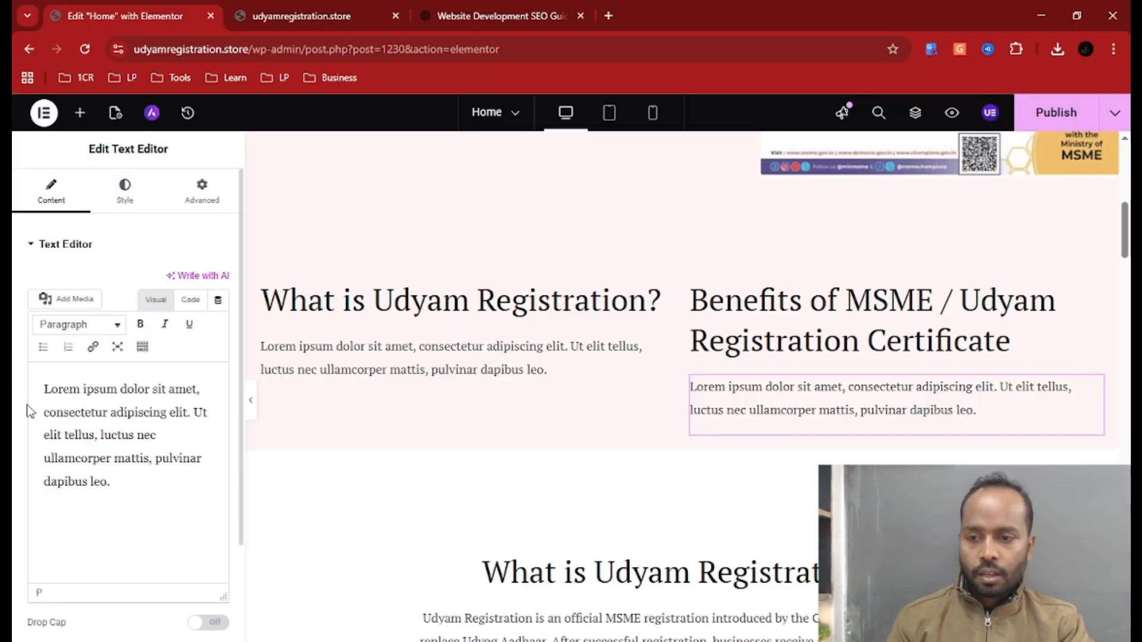
left_click_drag(118, 482, 42, 388)
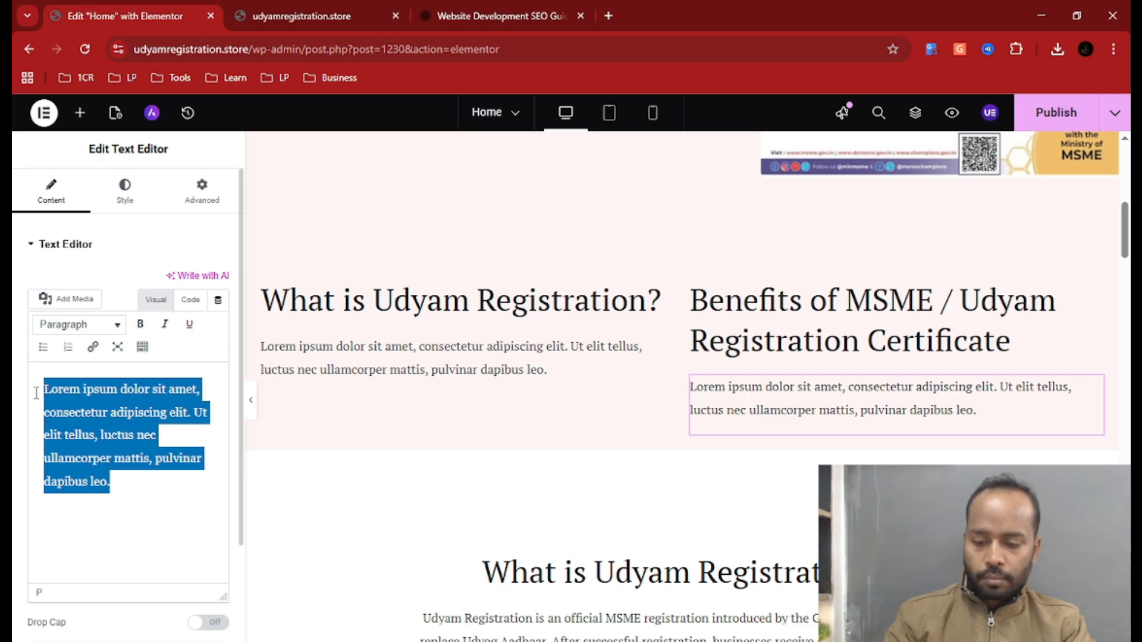
key("ctrl+v")
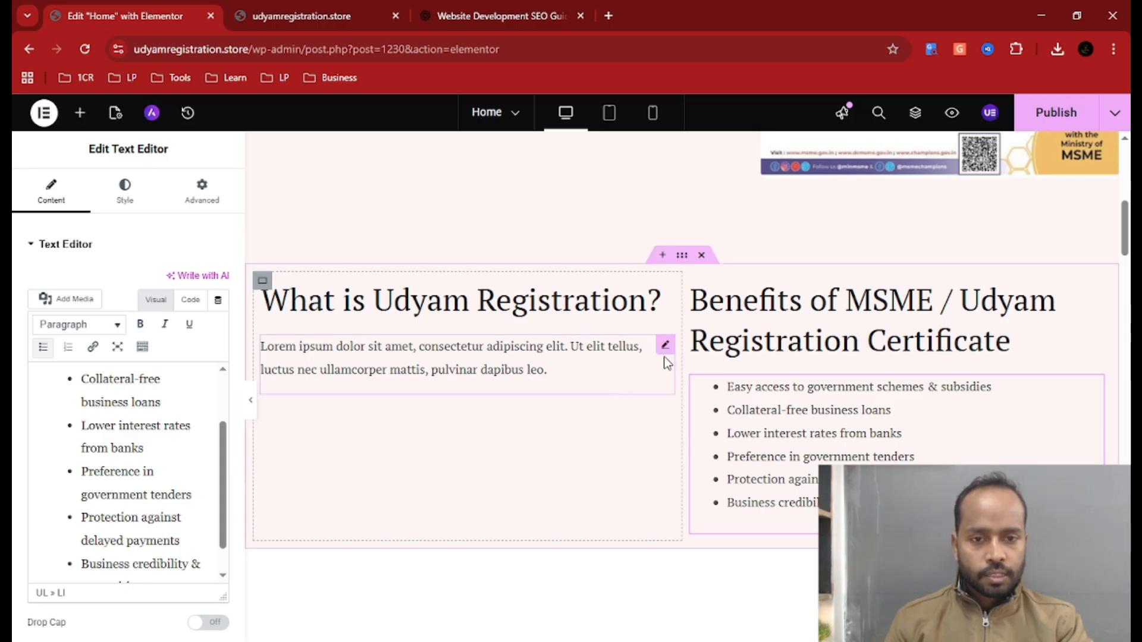
- Replace the placeholder under "What is Udyam Registration?" in the first column with the definition paragraph copied from WEBSITE CONTENT.docx in Word
left_click(665, 346)
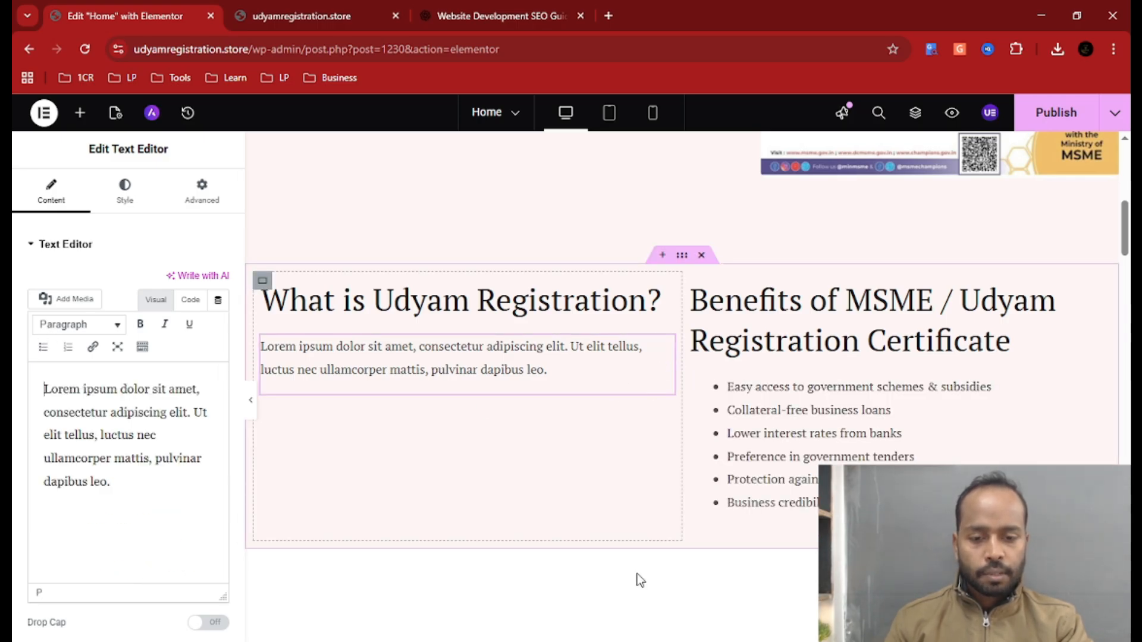
key("alt+Tab")
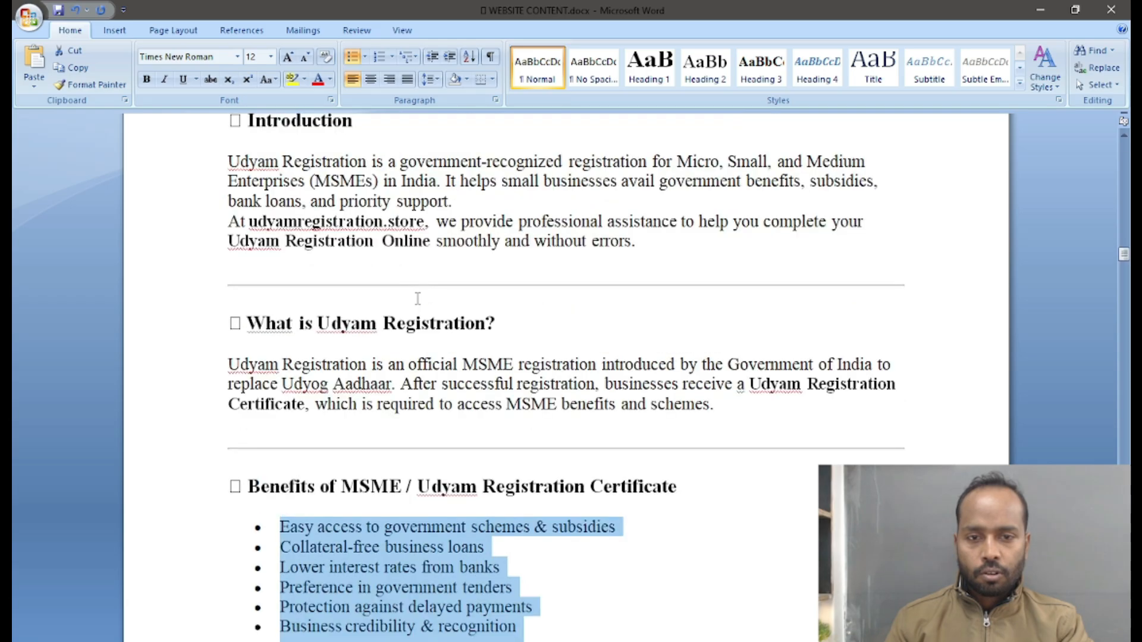
left_click_drag(721, 416, 228, 364)
key("ctrl+c")
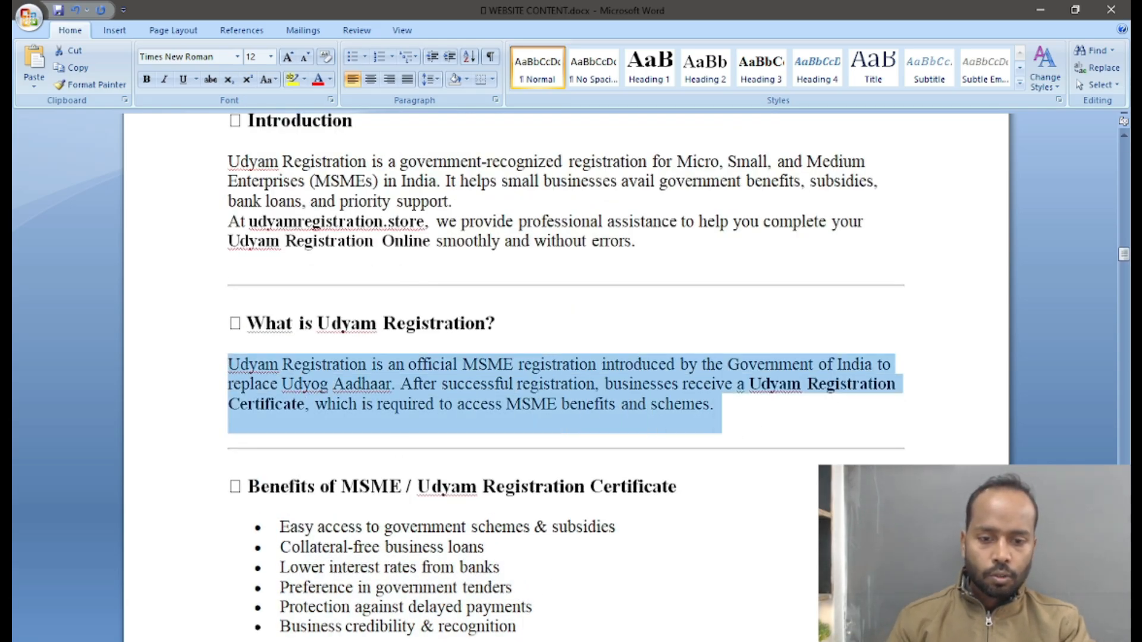
key("alt+Tab")
left_click_drag(145, 492, 46, 392)
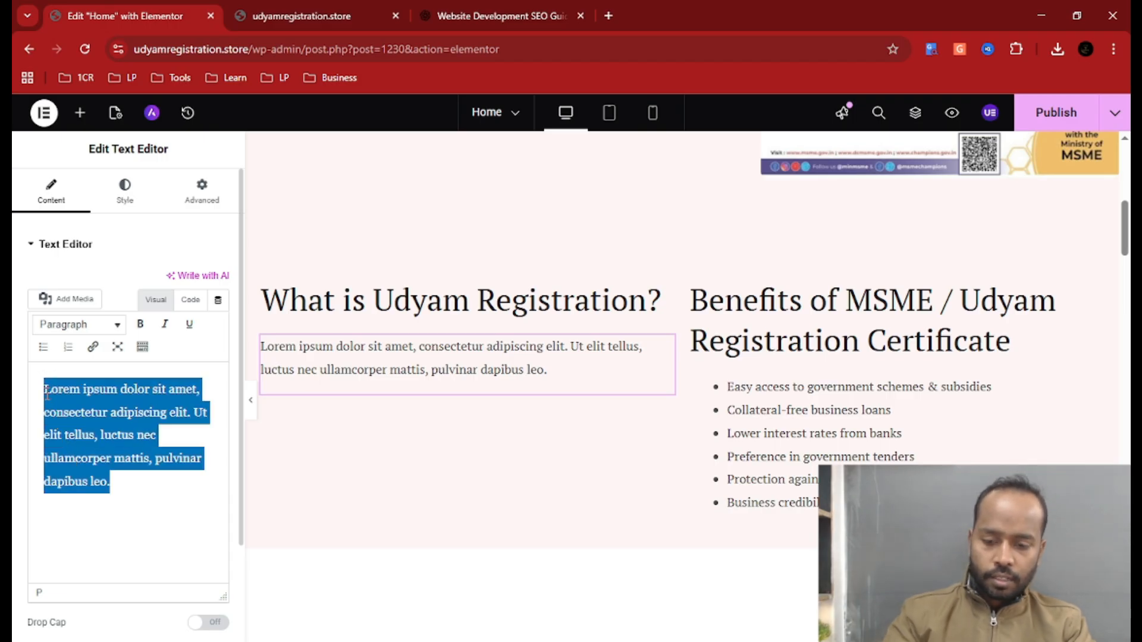
key("ctrl+v")
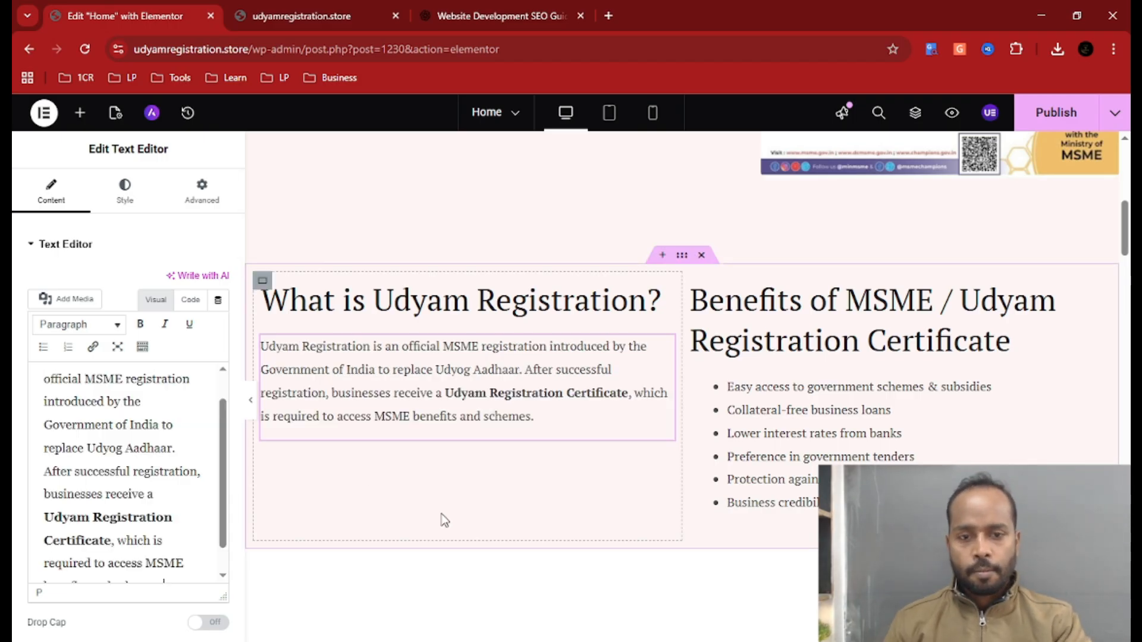
- Duplicate the two-column container holding the definition and the benefits
scroll(426, 521, "down", 1)
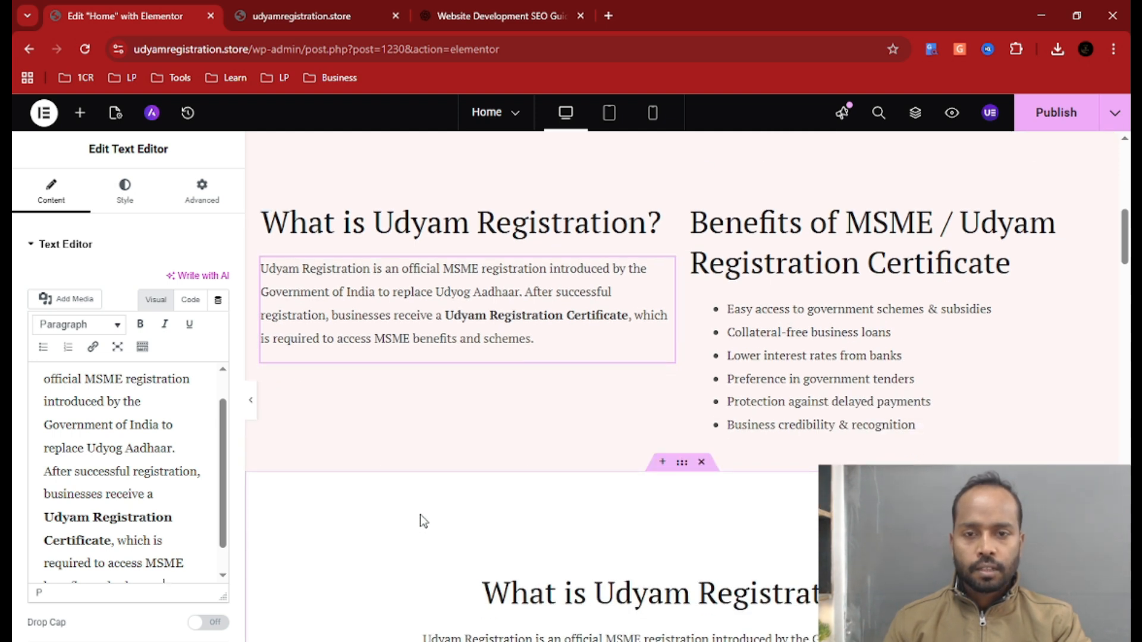
scroll(423, 521, "up", 1)
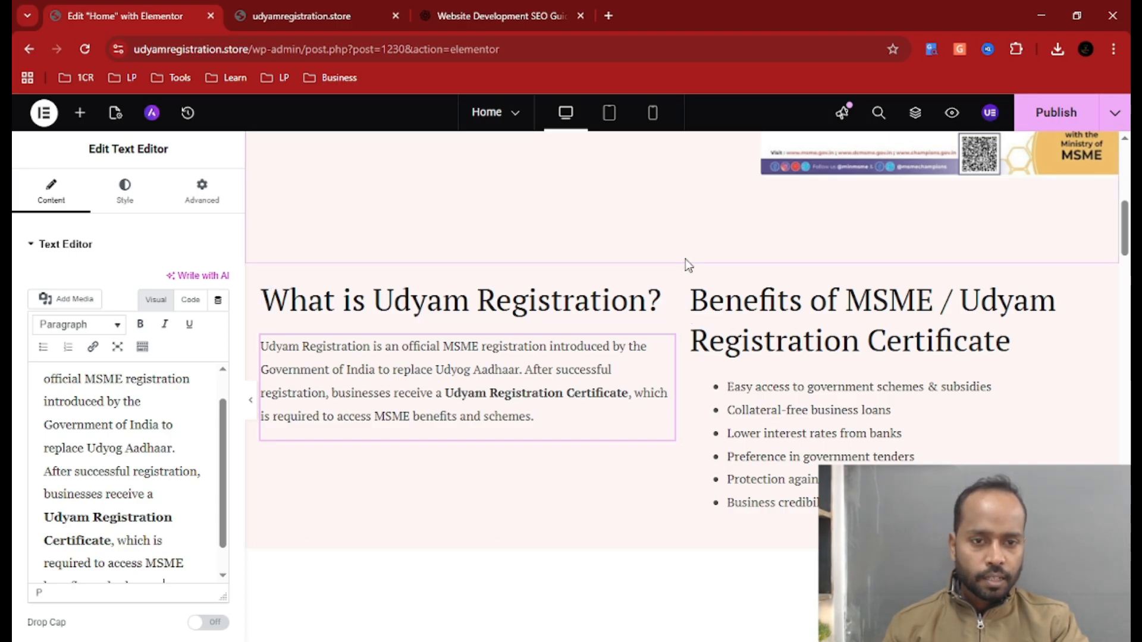
left_click(683, 257)
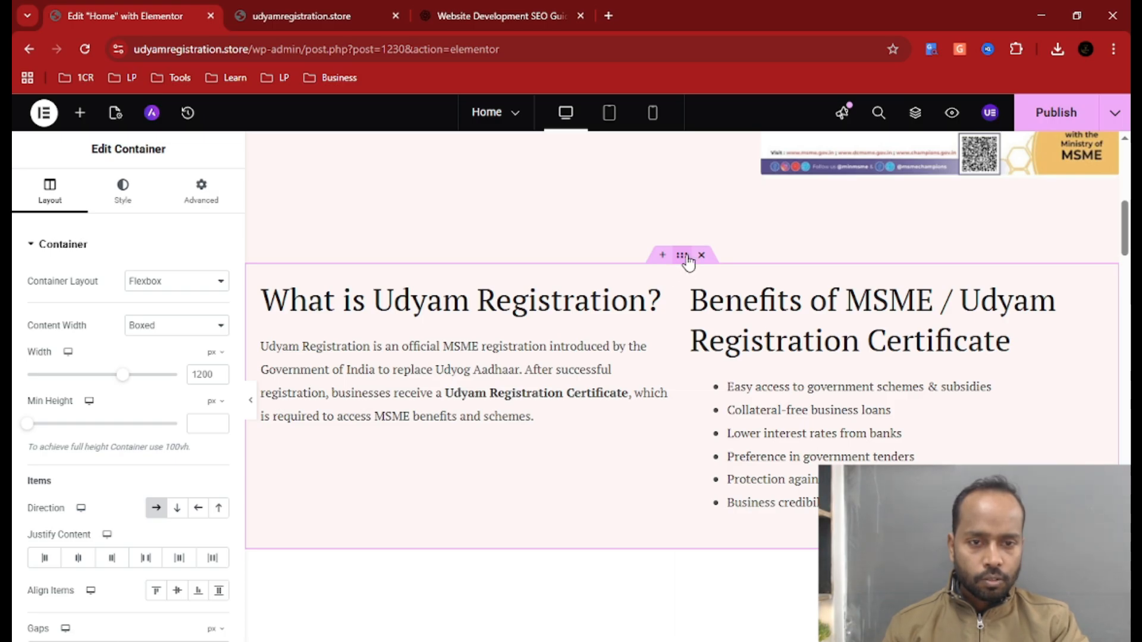
right_click(687, 260)
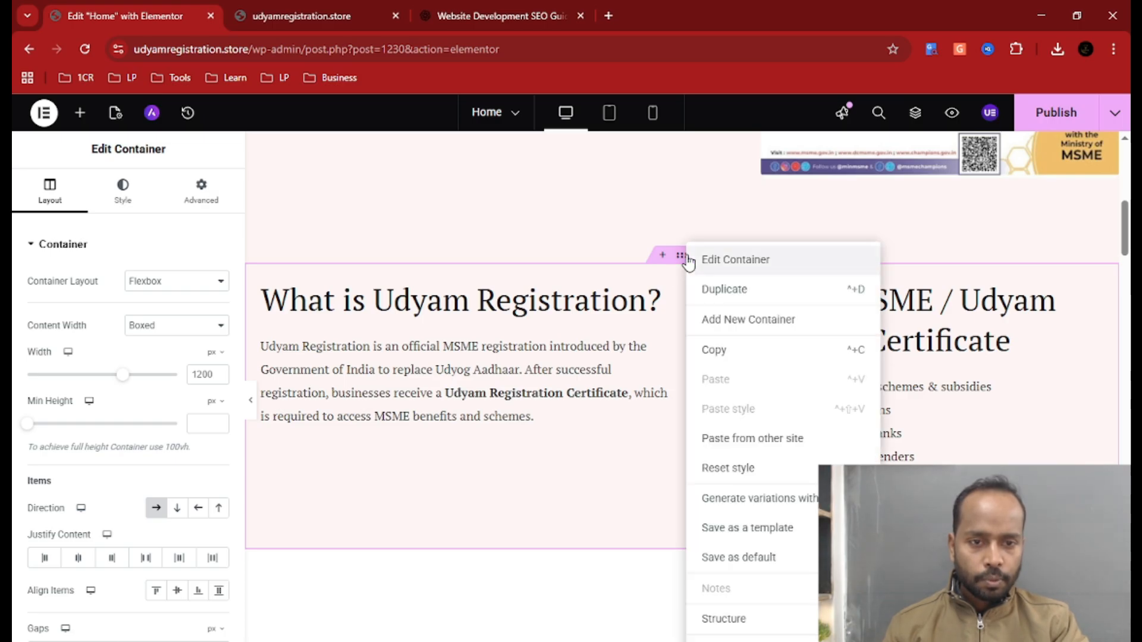
left_click(736, 304)
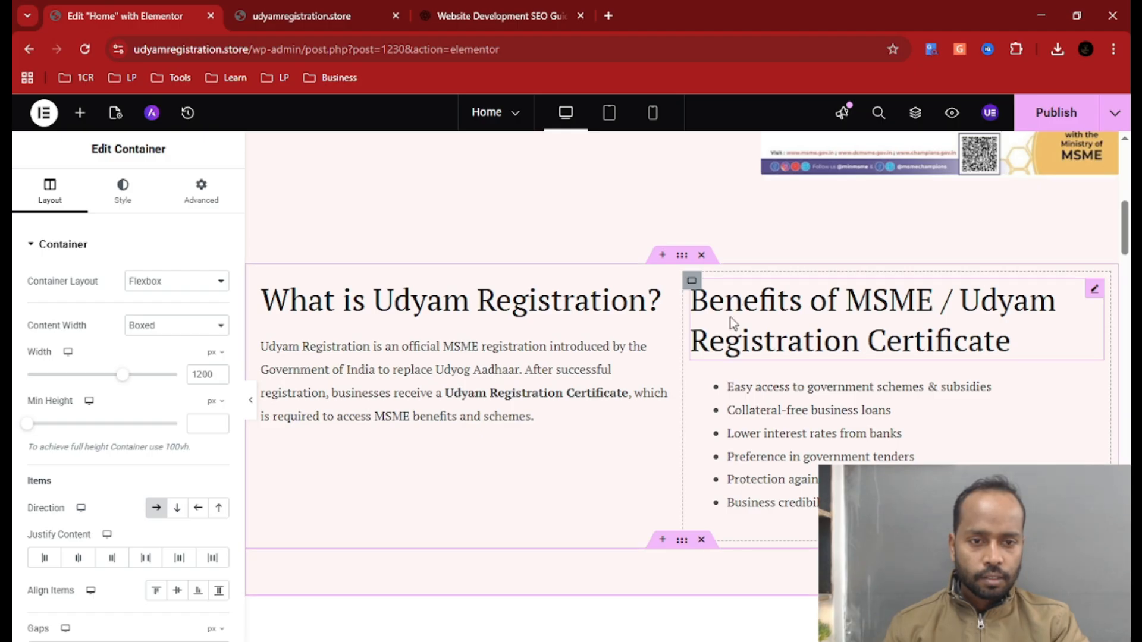
- Change the first heading of the duplicated container to "Who Can Apply?"
scroll(713, 380, "down", 3)
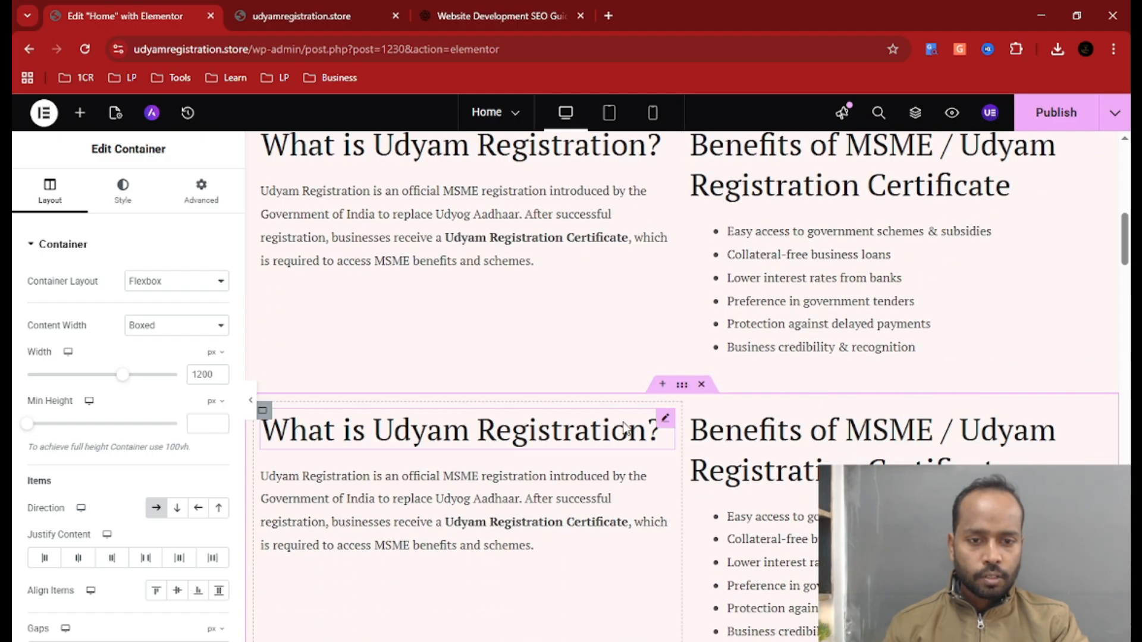
left_click(665, 420)
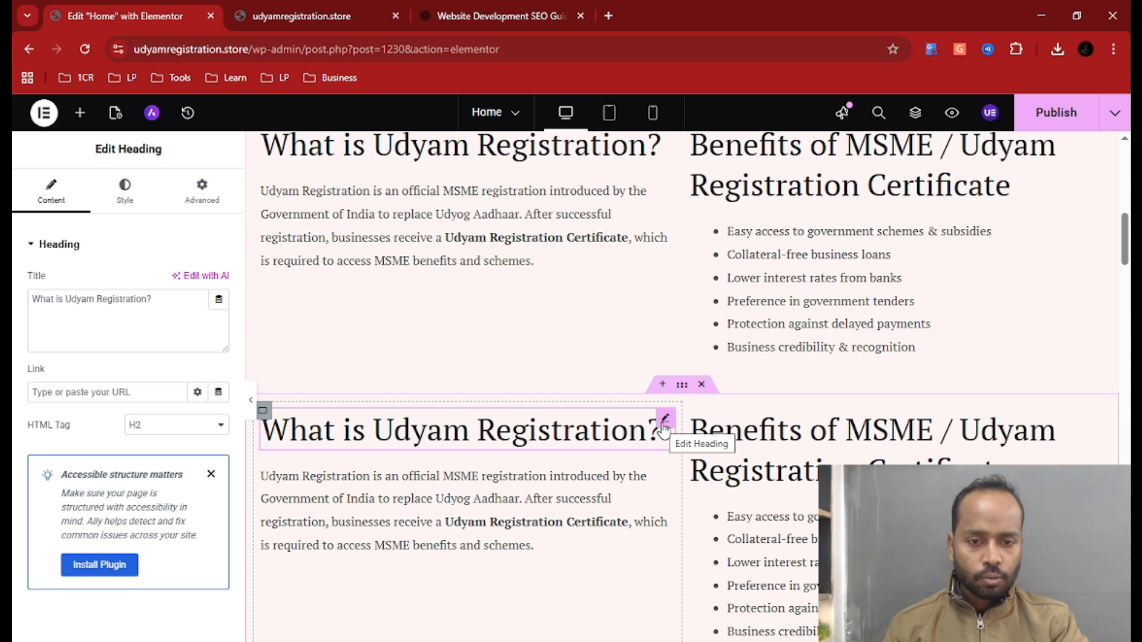
left_click(178, 309)
key("ctrl+a")
type("Who Can Apply?")
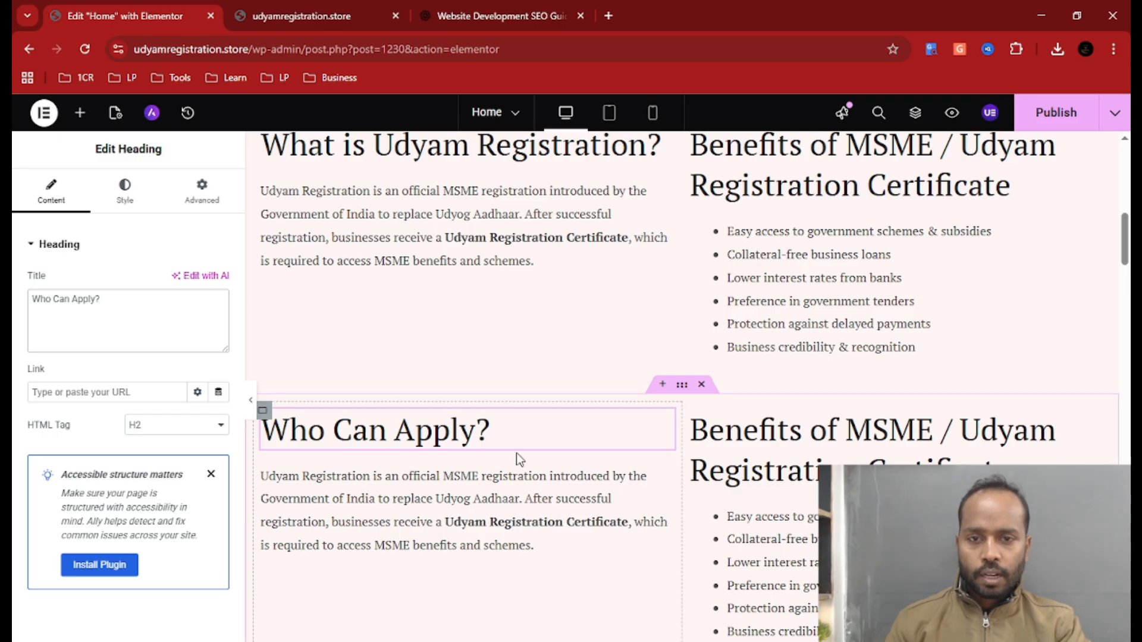
- Replace the paragraph under "Who Can Apply?" with the bulleted list from Proprietorship Firms to Manufacturers, Traders & Service Providers, copied from WEBSITE CONTENT.docx in Word
left_click(651, 641)
left_click_drag(602, 491, 258, 413)
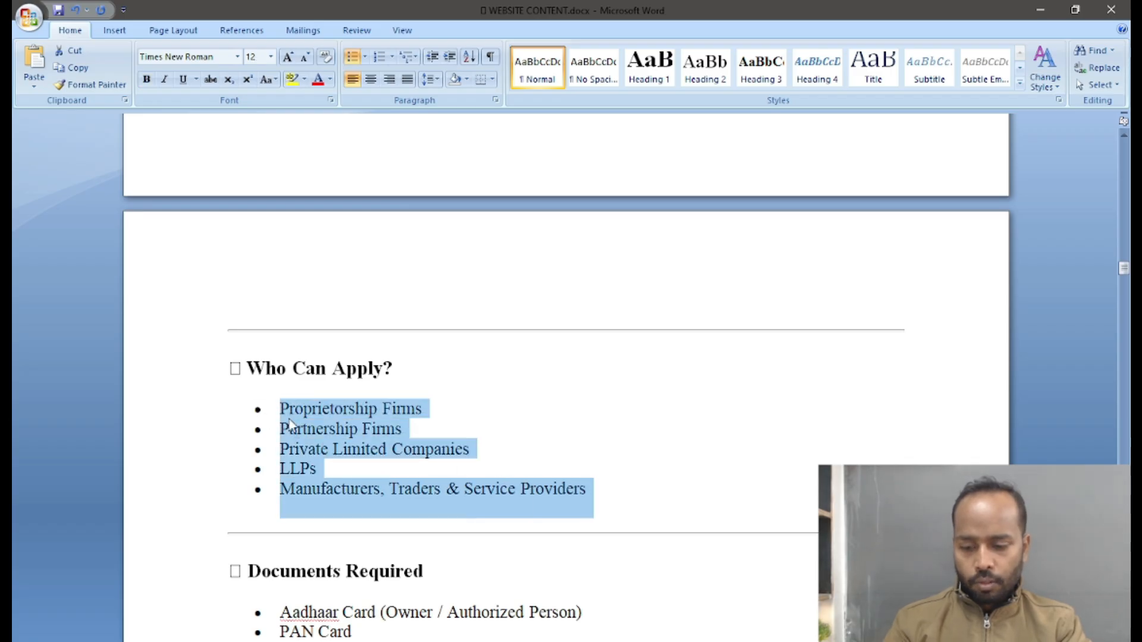
key("alt+Tab")
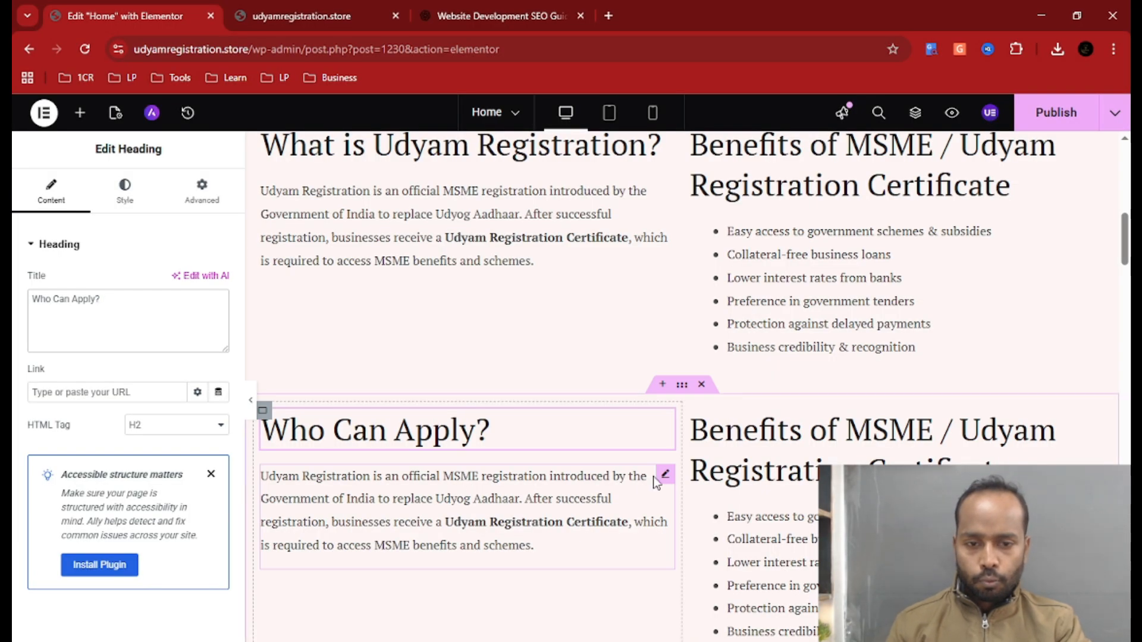
left_click(668, 484)
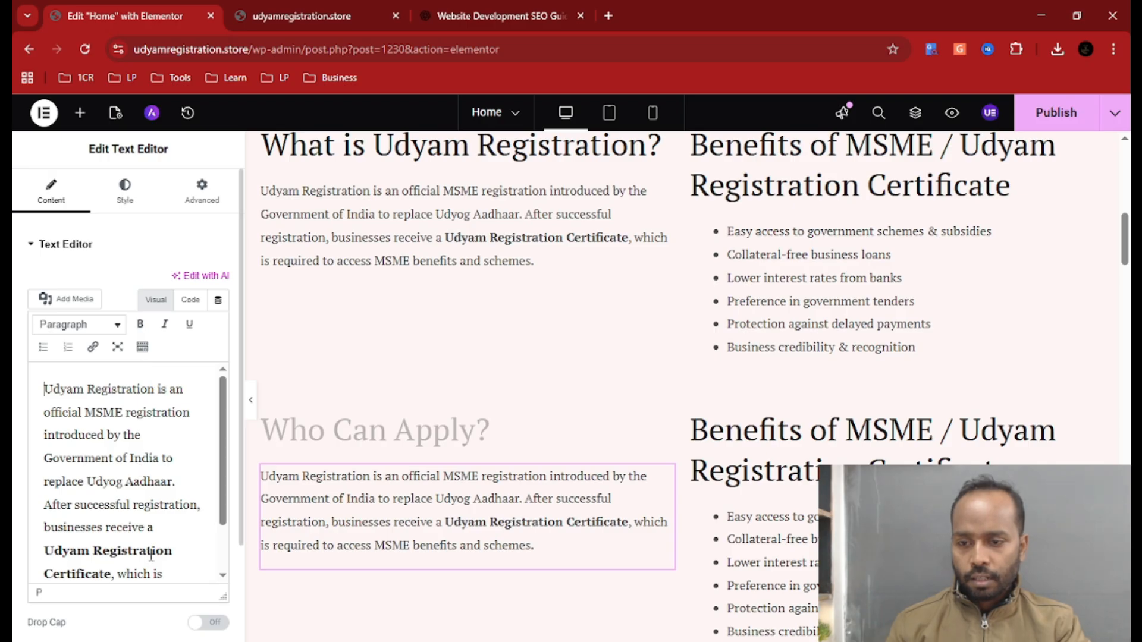
scroll(169, 562, "down", 2)
left_click_drag(168, 562, 16, 379)
type("Proprietorship Firms Partnership Firms Private Limited Companies LLPs Manufacturers, Traders & Service Providers")
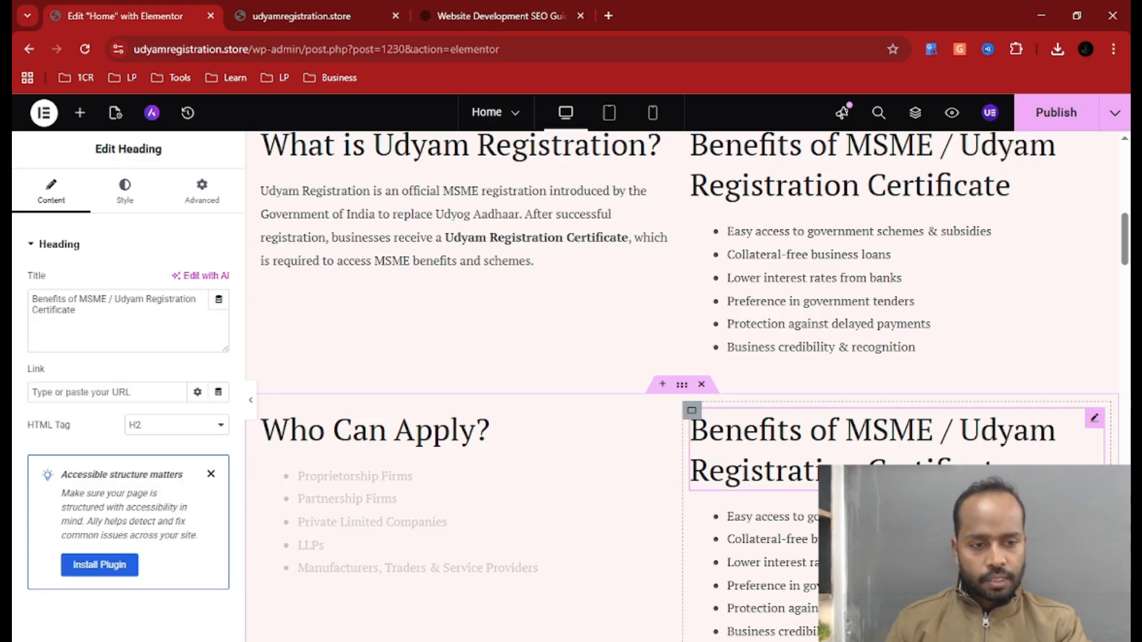
- Change the second heading of the duplicated container to "Documents Required", copied from WEBSITE CONTENT.docx in Word
left_click(1093, 421)
key("alt+Tab")
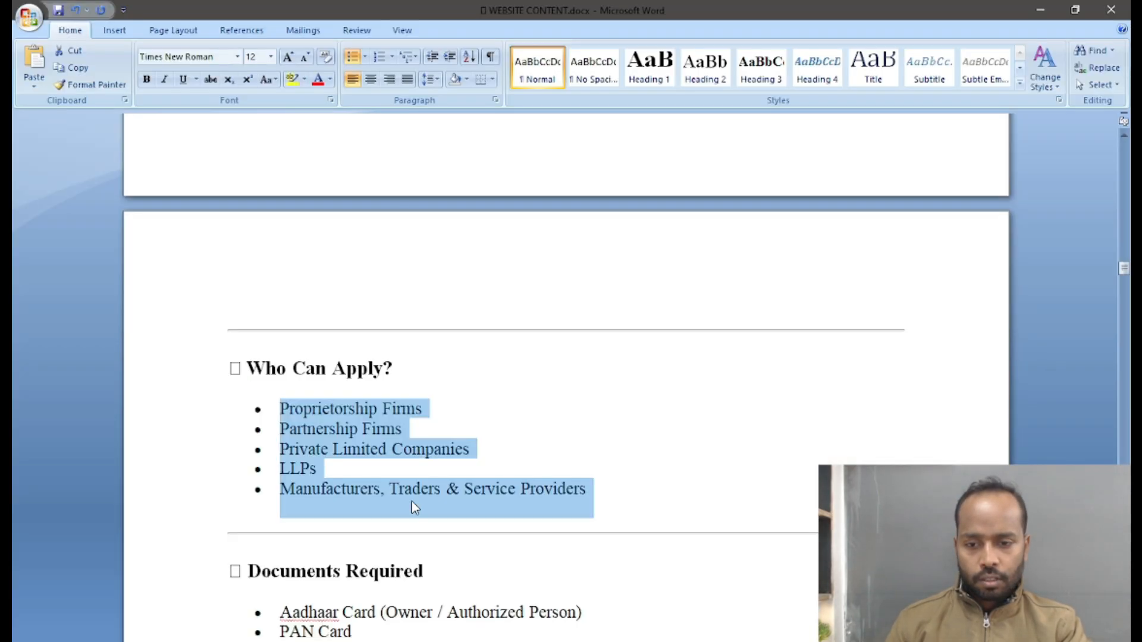
scroll(414, 507, "down", 2)
left_click_drag(440, 476, 248, 471)
key("ctrl+c")
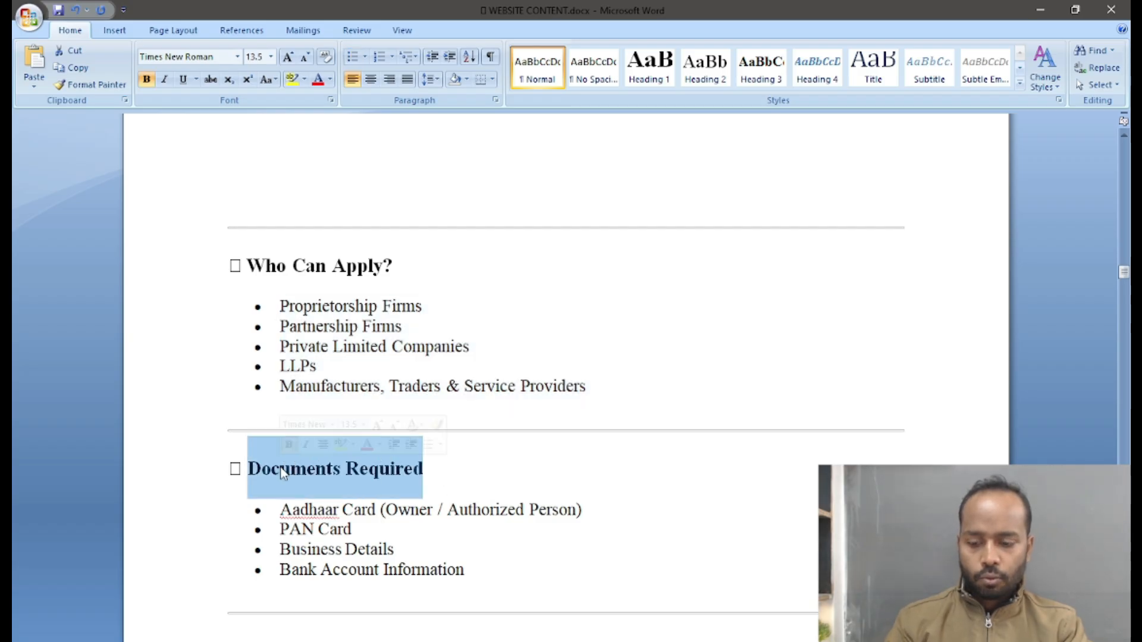
key("alt+Tab")
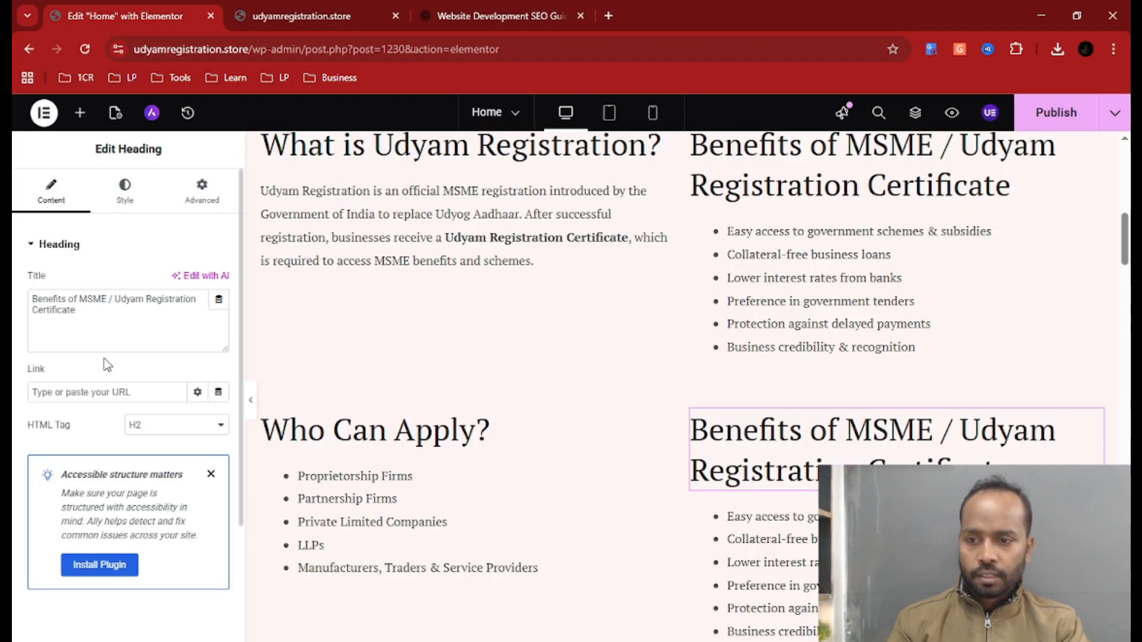
left_click_drag(128, 327, 24, 309)
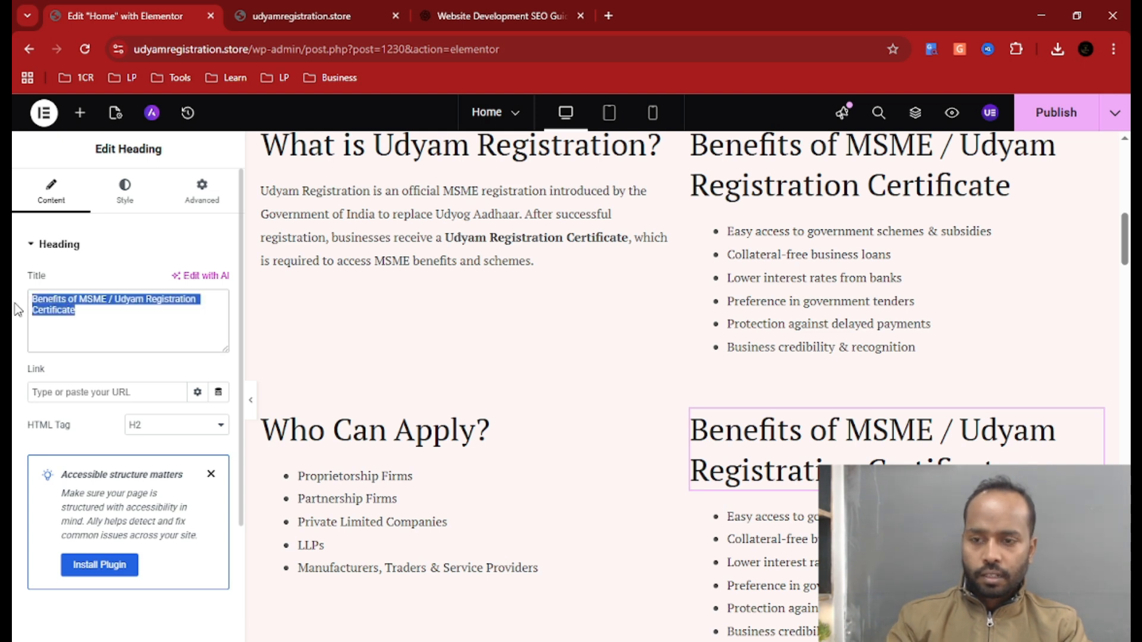
key("ctrl+v")
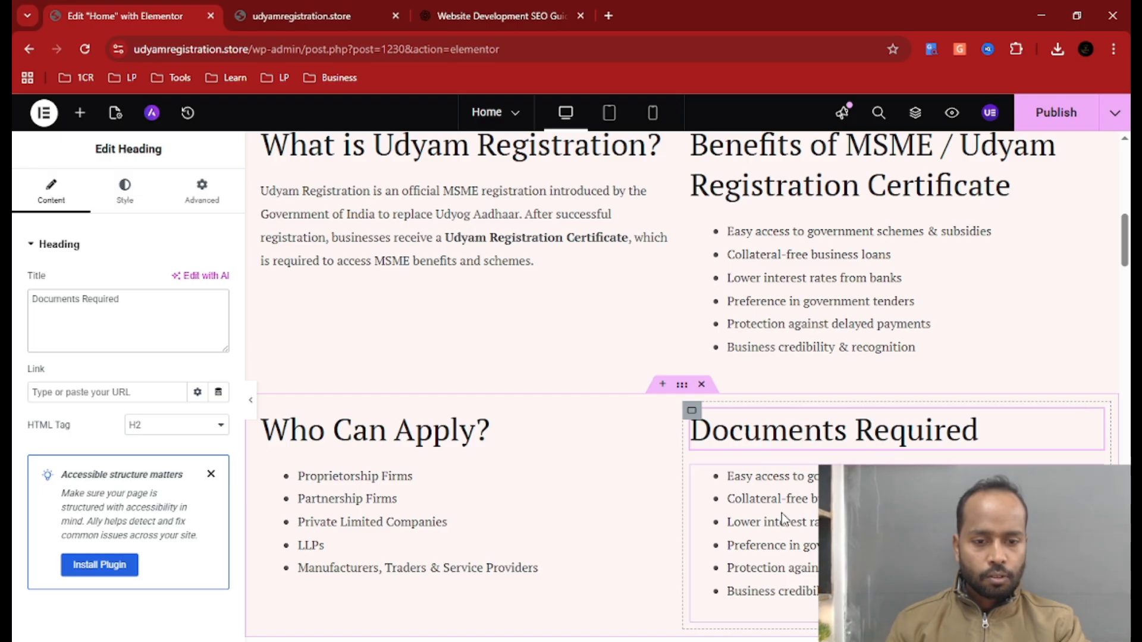
- Replace the list under "Documents Required" with the bullets from Aadhaar Card (Owner / Authorized Person) to Bank Account Information, copied from WEBSITE CONTENT.docx in Word
key("alt+Tab")
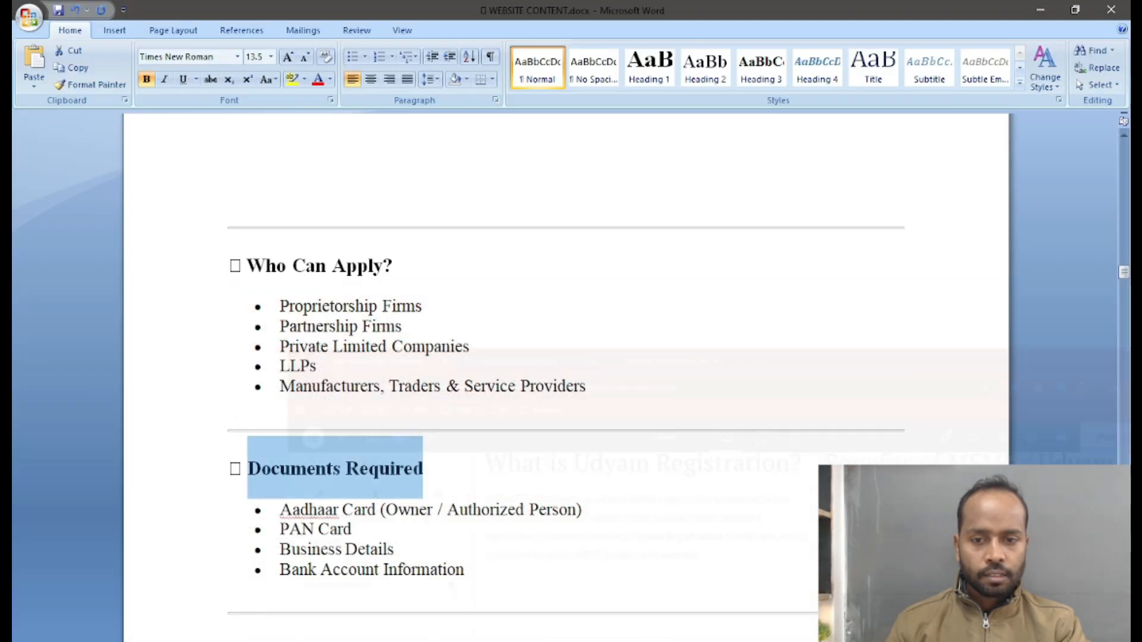
left_click_drag(491, 529, 281, 463)
key("ctrl+c")
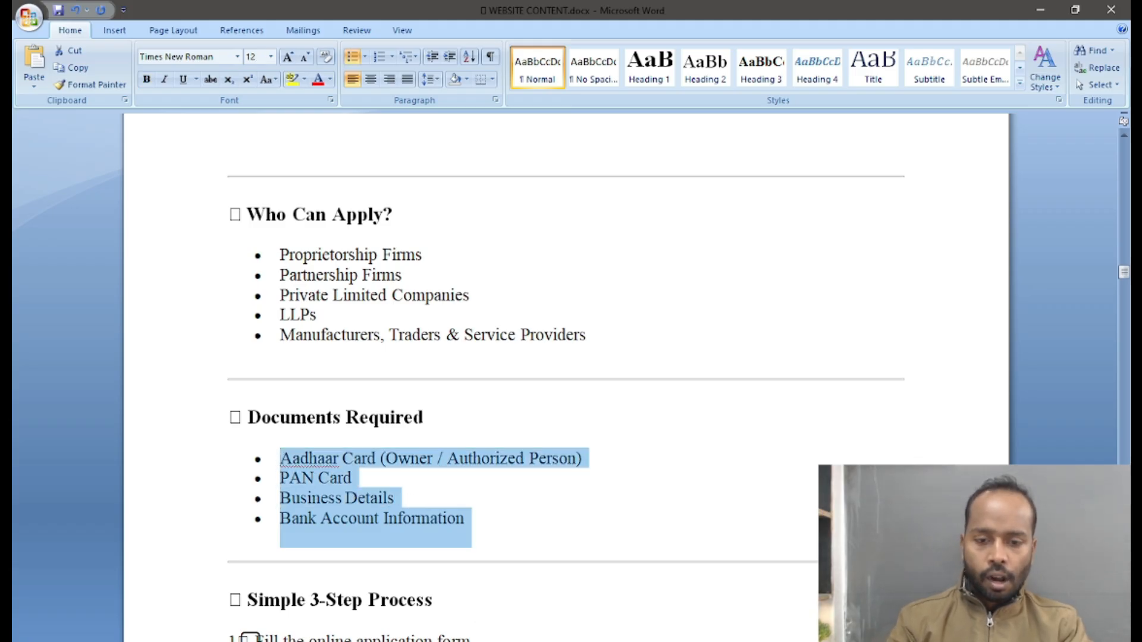
key("alt+Tab")
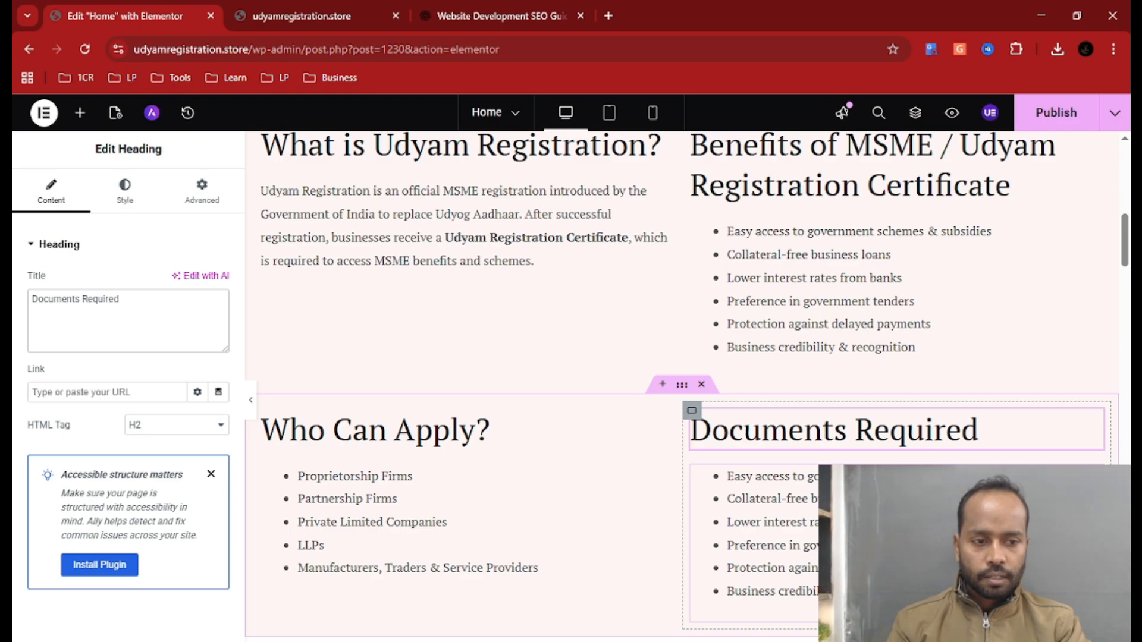
left_click(862, 524)
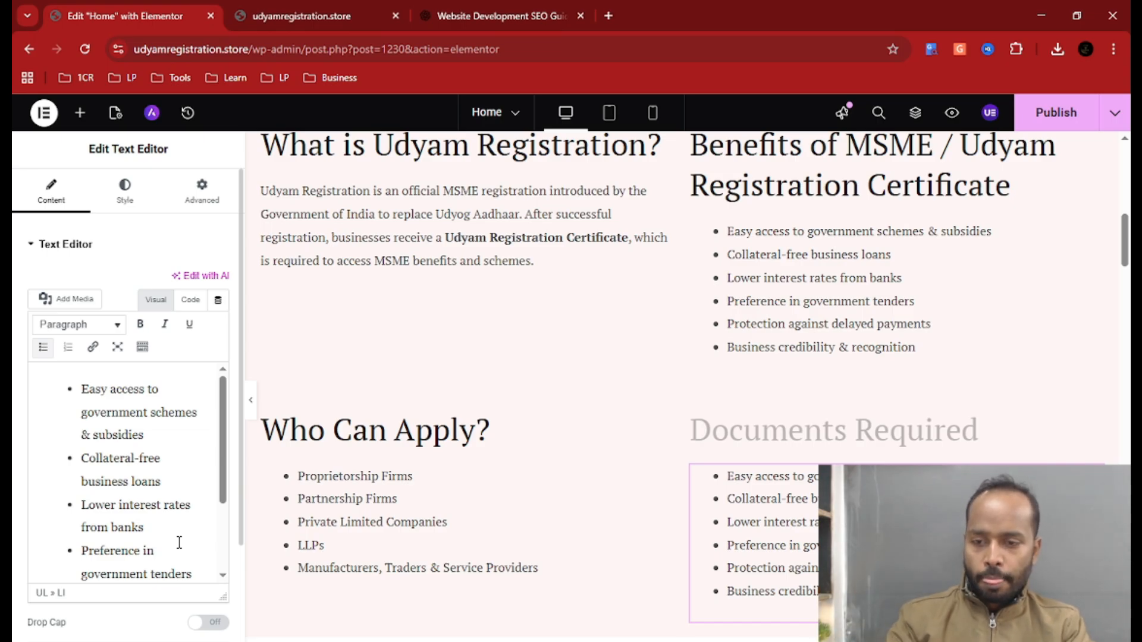
key("ctrl+a")
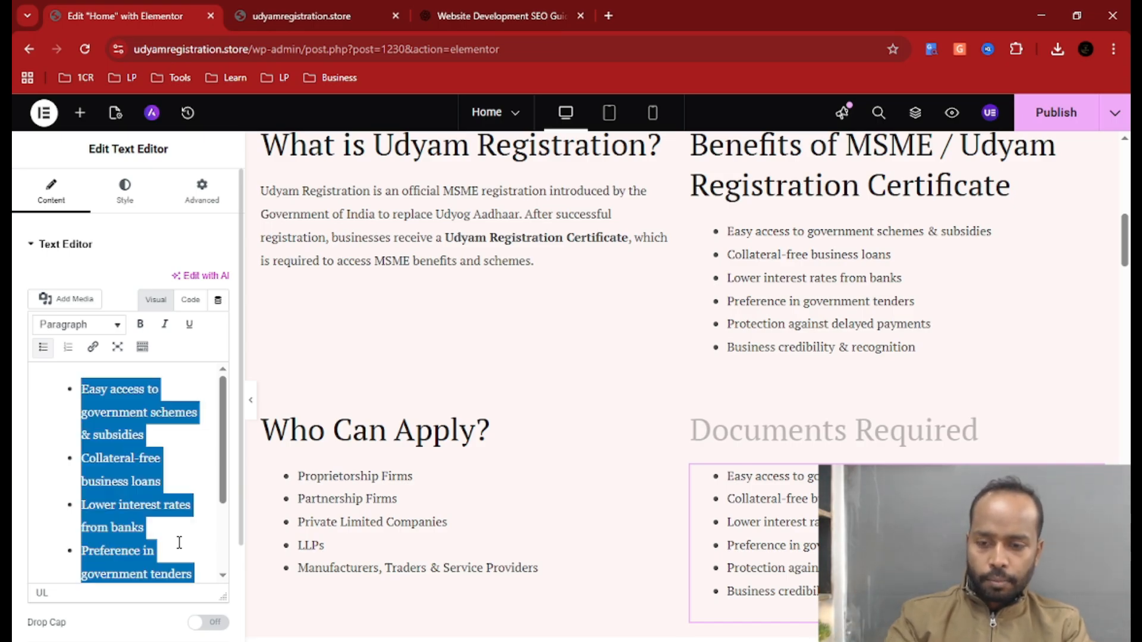
key("ctrl+v")
key("BackSpace")
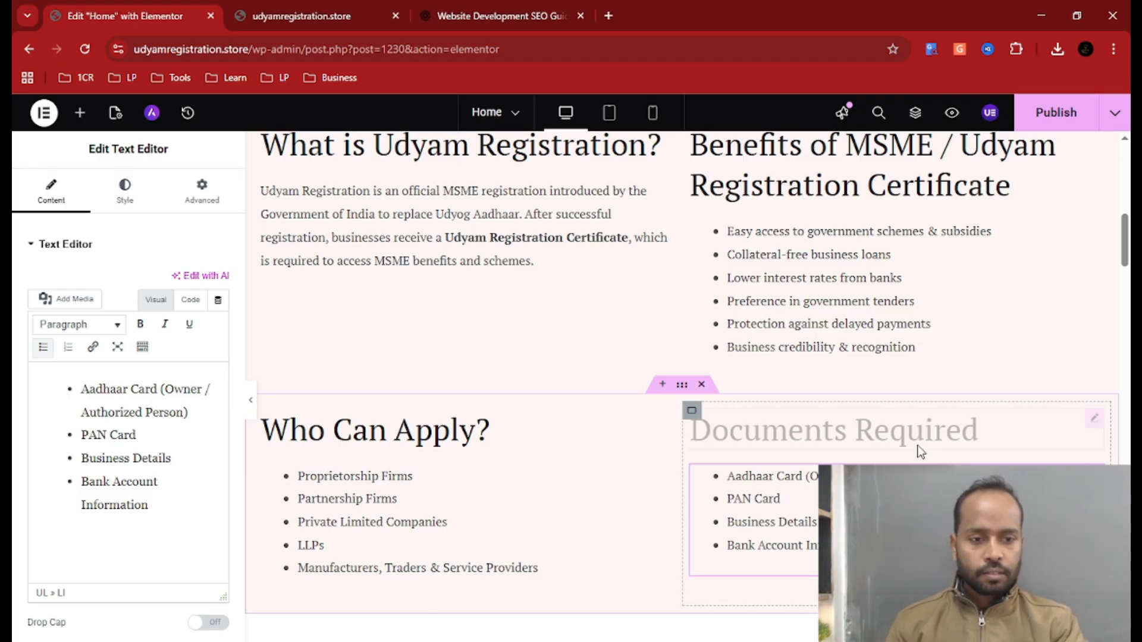